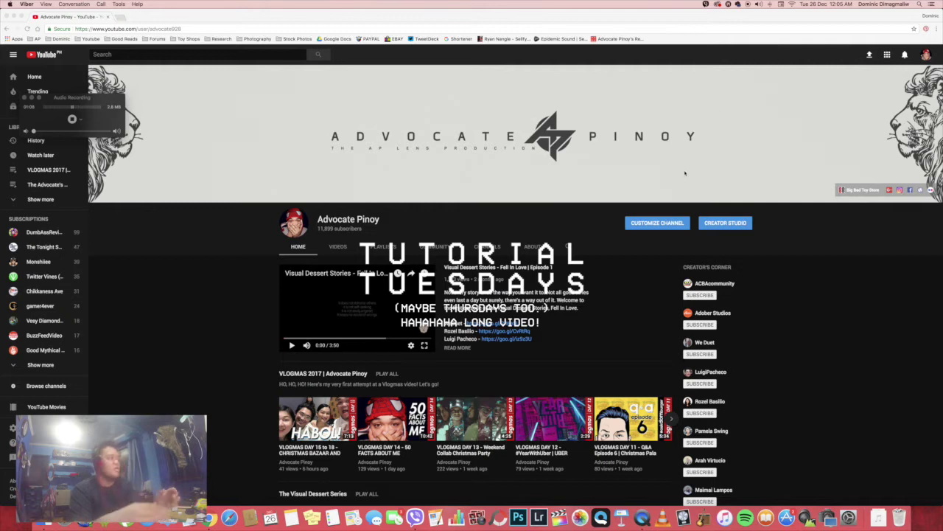
In Finder, go to the EOS_DIGITAL card's DCIM > 100CANON folder
{"action": "key", "text": "super+Tab"}
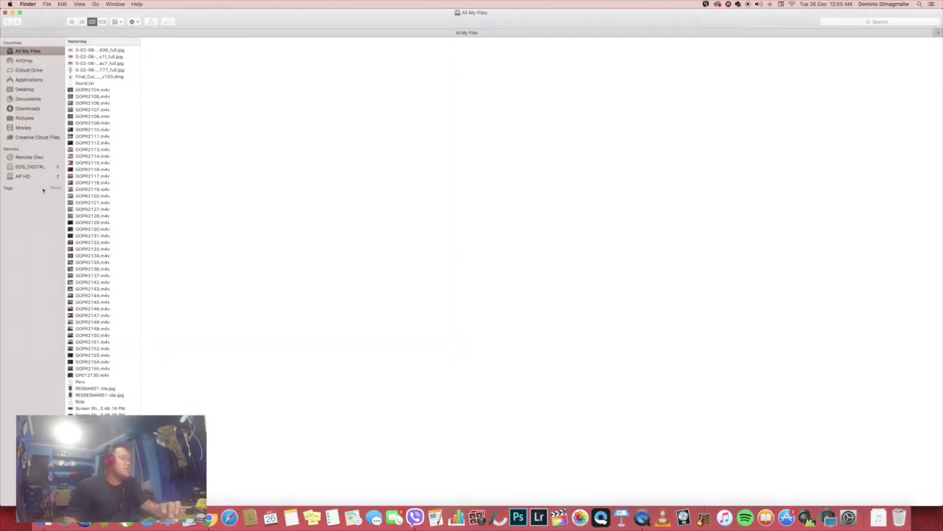
{"action": "left_click", "coordinate": [34, 177]}
{"action": "left_click", "coordinate": [31, 166]}
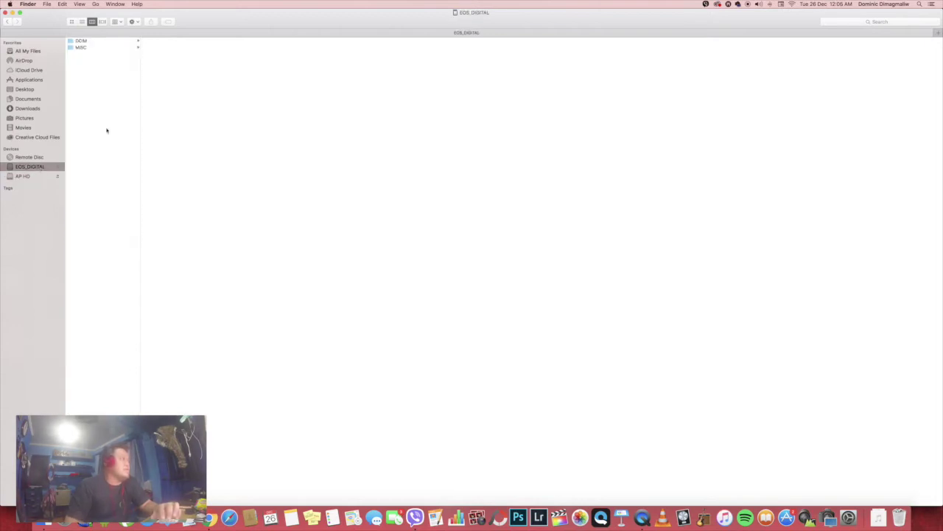
{"action": "left_click", "coordinate": [111, 41]}
{"action": "left_click", "coordinate": [162, 41]}
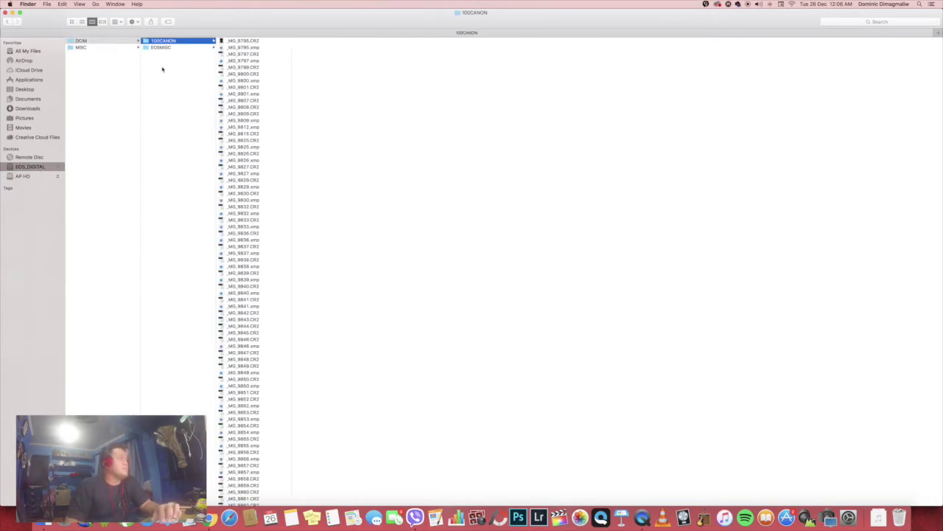
Preview the CR2 files and open _MG_9809.CR2 in Camera Raw
{"action": "left_click", "coordinate": [257, 80]}
{"action": "left_click", "coordinate": [248, 108]}
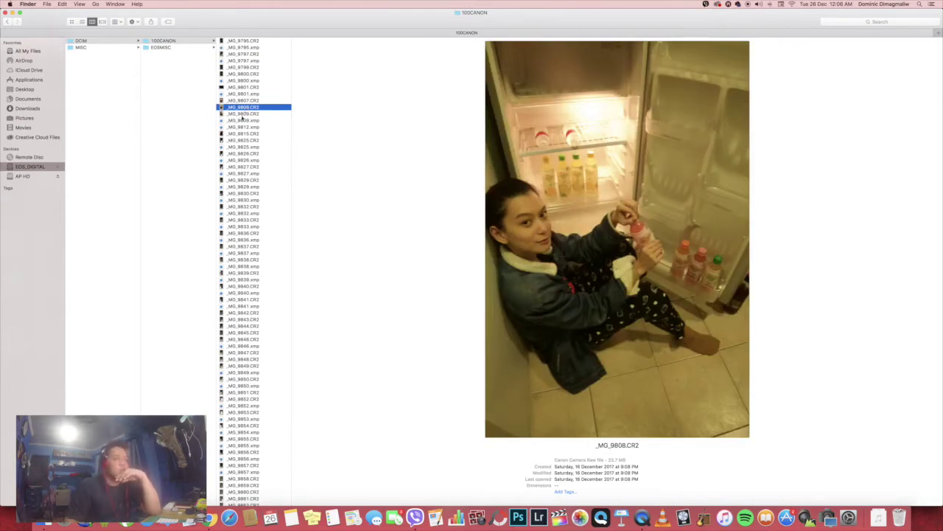
{"action": "left_click", "coordinate": [246, 114]}
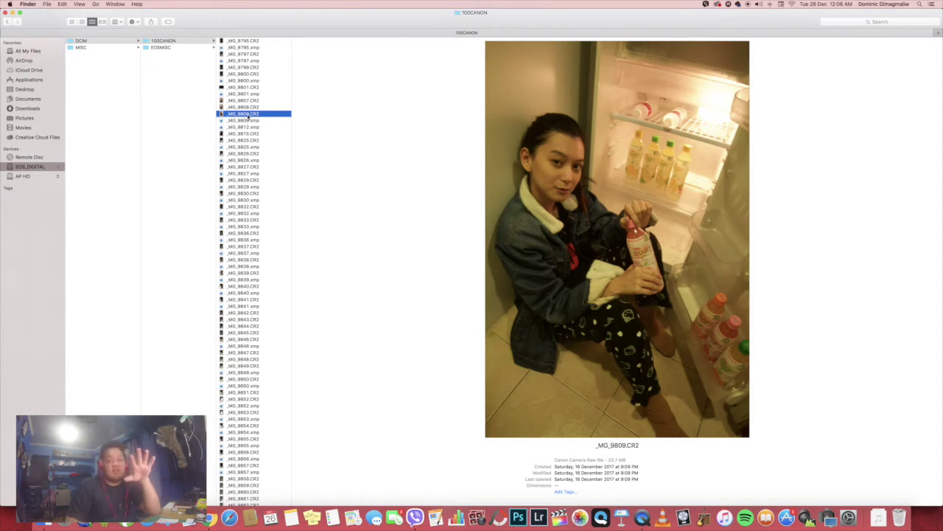
{"action": "left_click", "coordinate": [246, 100]}
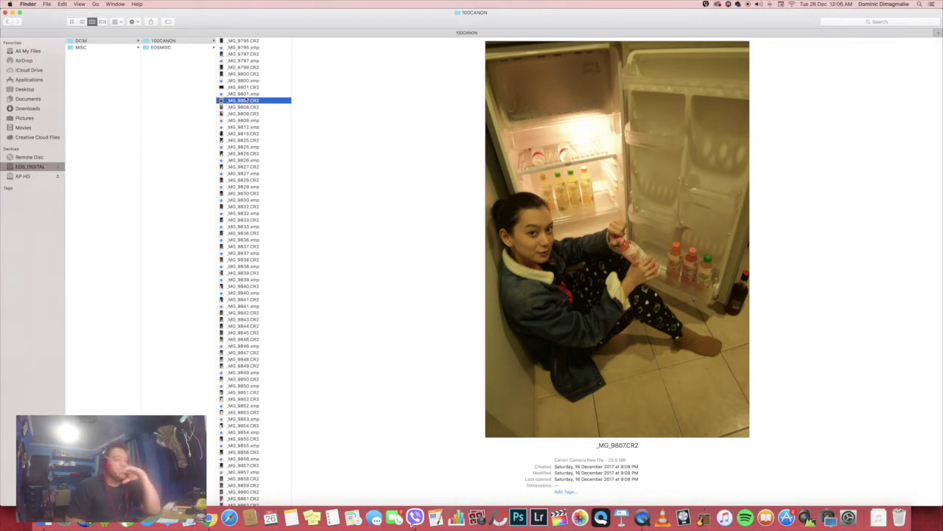
{"action": "key", "text": "Down"}
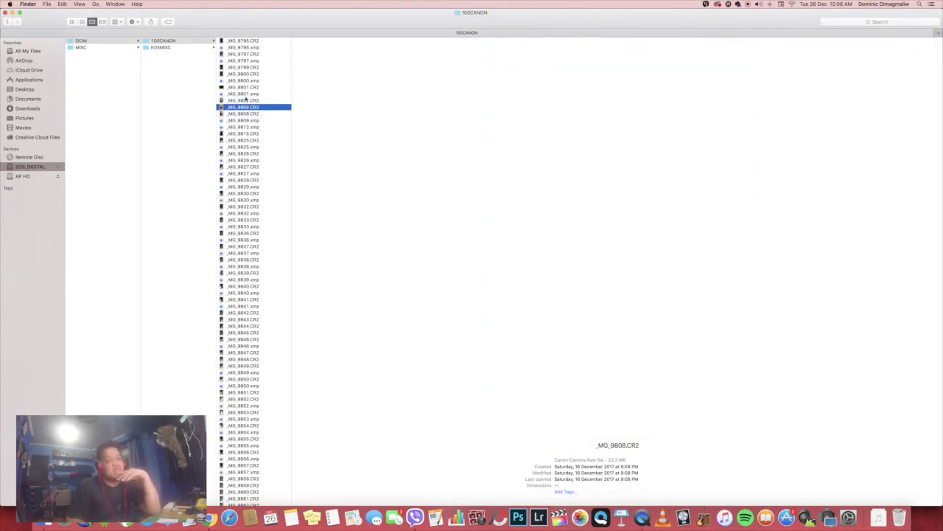
{"action": "key", "text": "Down"}
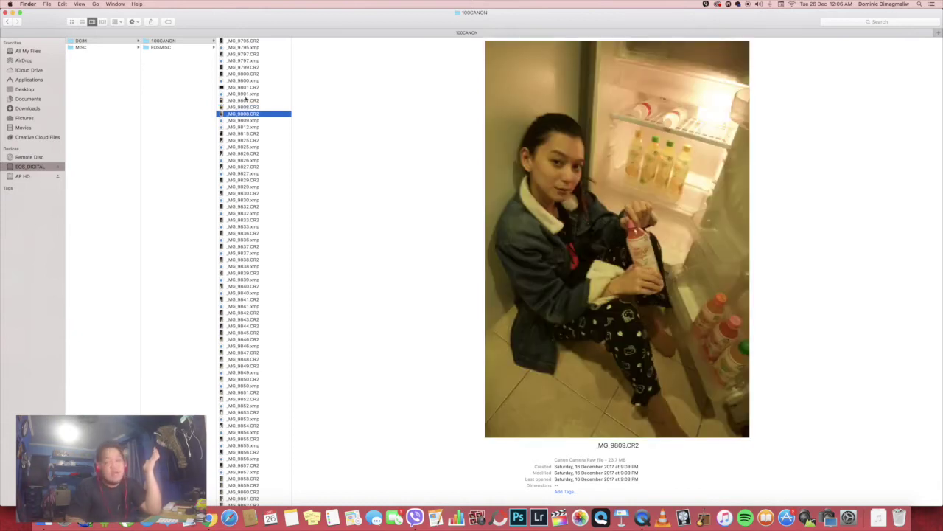
{"action": "key", "text": "Down"}
{"action": "left_click", "coordinate": [247, 114]}
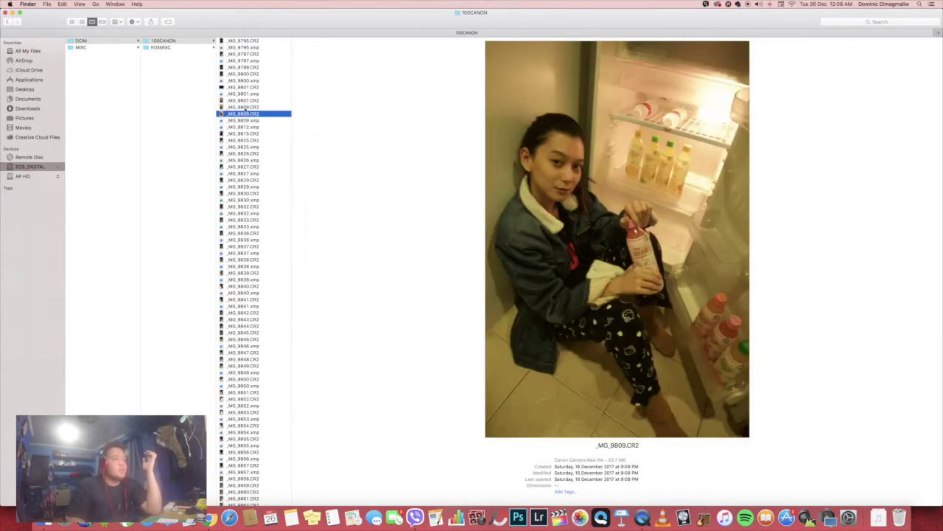
{"action": "double_click", "coordinate": [247, 115]}
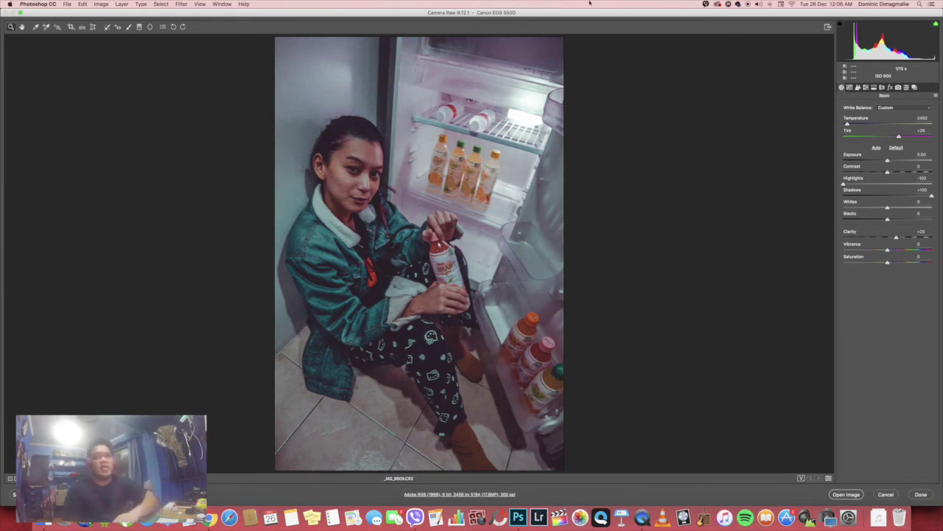
Reset _MG_9809.CR2 to Camera Raw Defaults from the Basic panel menu
{"action": "left_click", "coordinate": [935, 95]}
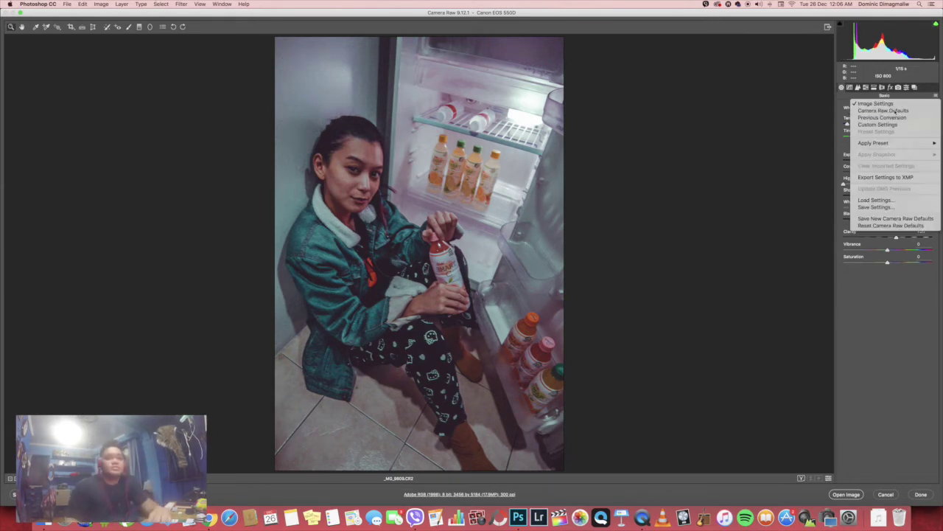
{"action": "left_click", "coordinate": [755, 182]}
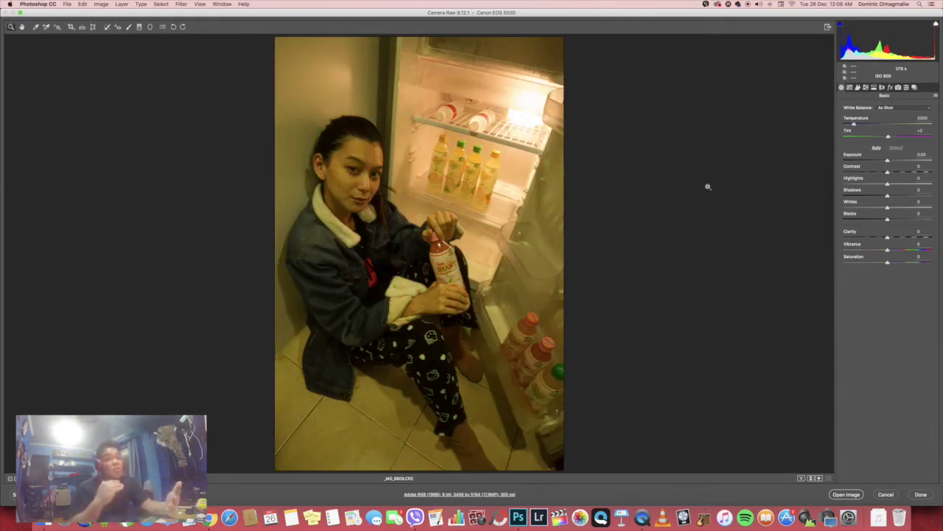
Set Temperature 2150, Tint about +12, Highlights -100, Shadows +100, Contrast +2, Blacks -31
{"action": "mouse_move", "coordinate": [855, 124]}
{"action": "left_mouse_down"}
{"action": "mouse_move", "coordinate": [867, 125]}
{"action": "mouse_move", "coordinate": [844, 124]}
{"action": "left_mouse_up"}
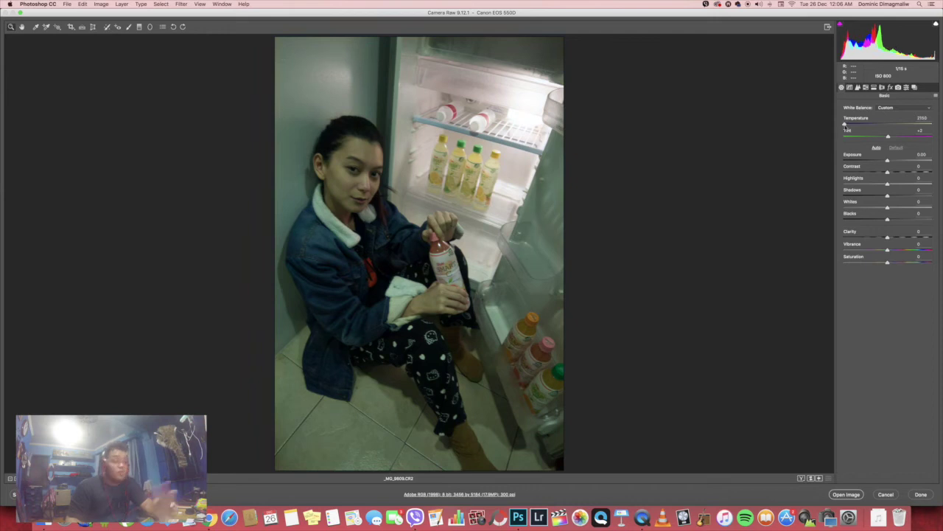
{"action": "left_click_drag", "start_coordinate": [889, 138], "coordinate": [894, 137]}
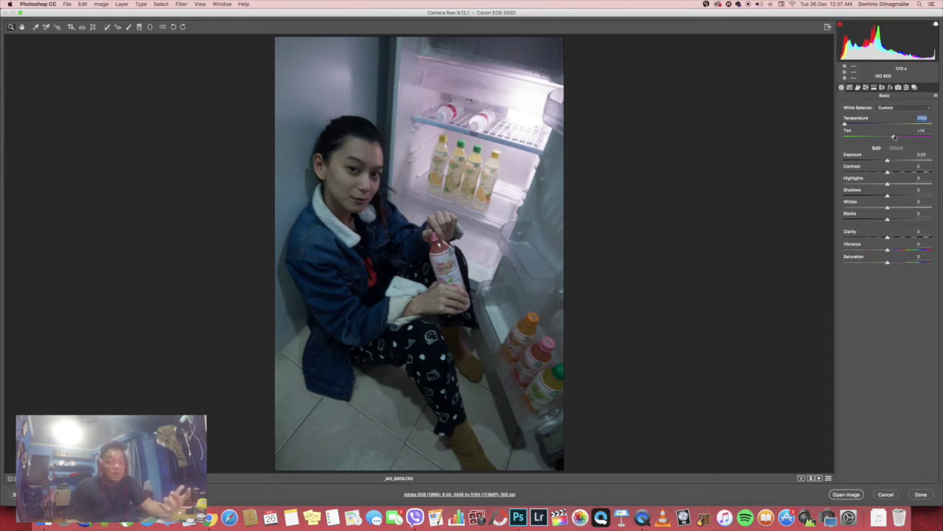
{"action": "left_click_drag", "start_coordinate": [894, 137], "coordinate": [894, 137]}
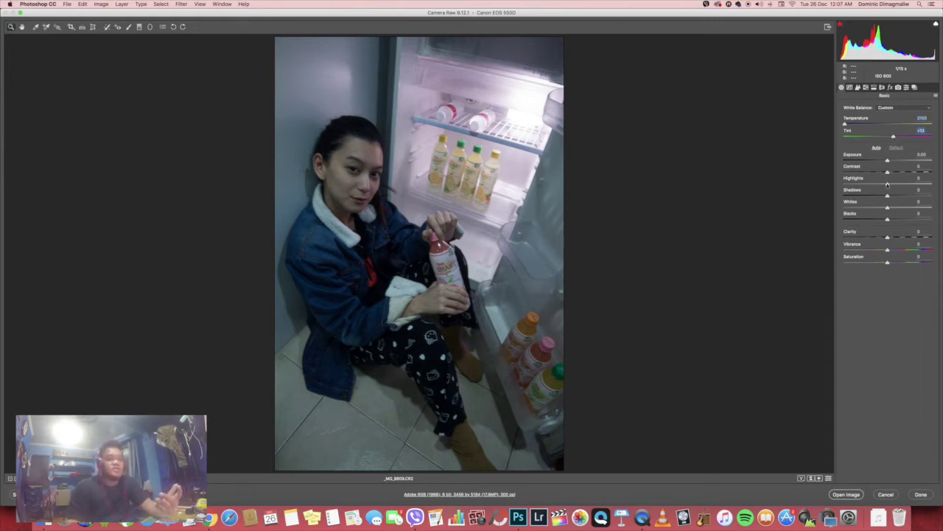
{"action": "mouse_move", "coordinate": [887, 183]}
{"action": "left_mouse_down"}
{"action": "mouse_move", "coordinate": [844, 184]}
{"action": "mouse_move", "coordinate": [941, 197]}
{"action": "left_mouse_up"}
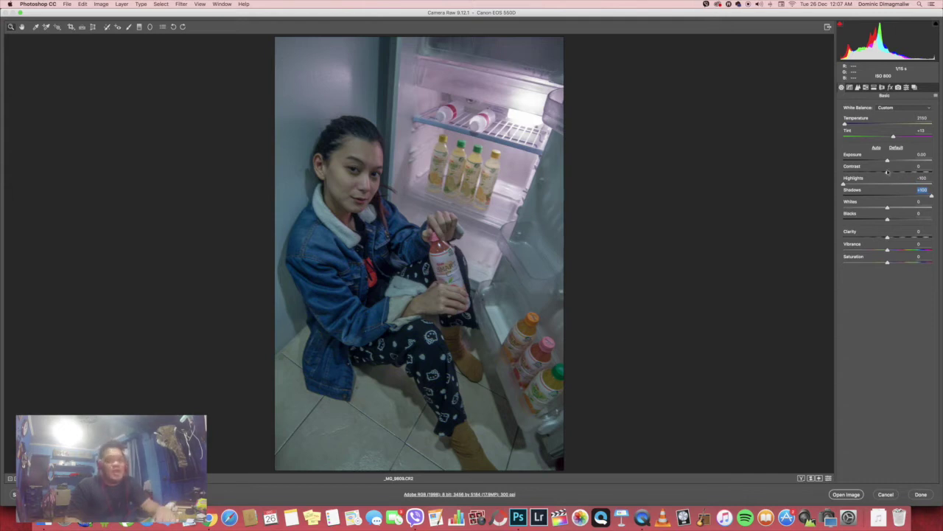
{"action": "left_click_drag", "start_coordinate": [888, 172], "coordinate": [889, 174]}
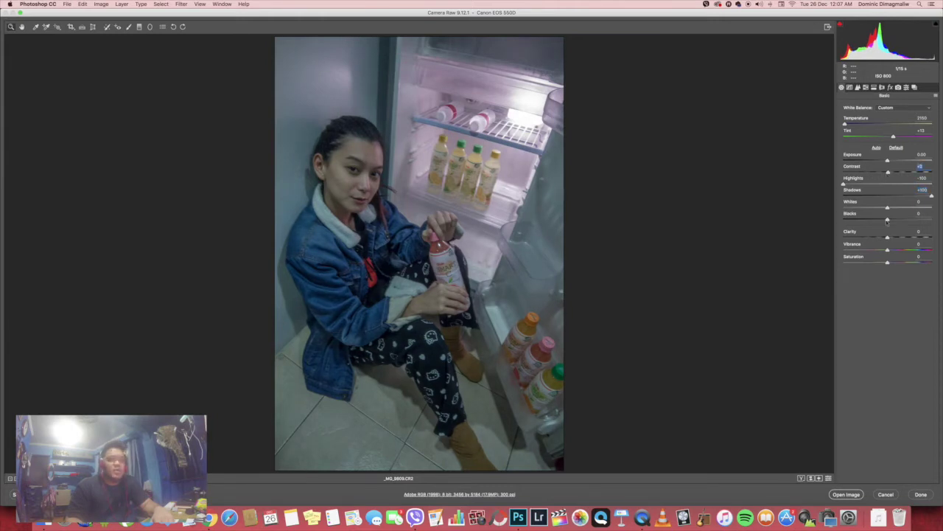
{"action": "left_click_drag", "start_coordinate": [888, 221], "coordinate": [874, 222]}
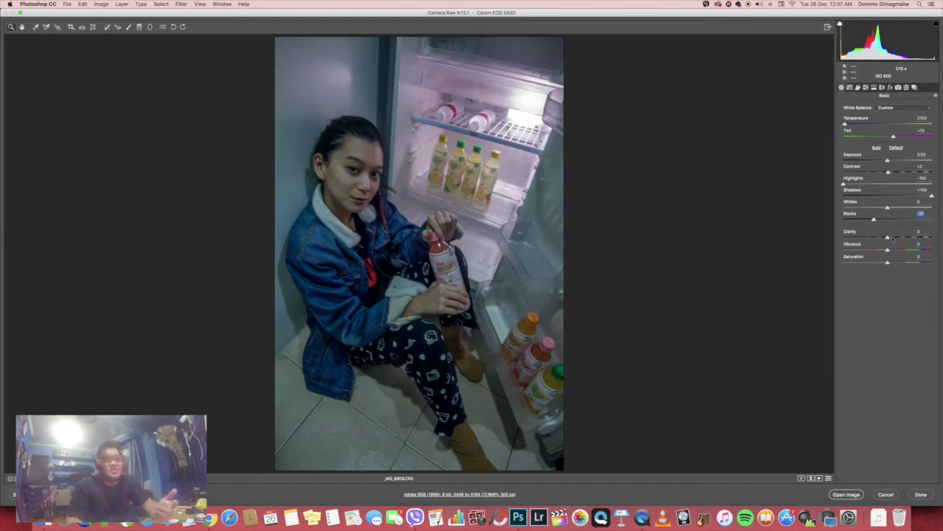
Set Clarity to about +15, raise Vibrance slightly and lower Saturation to about -8
{"action": "left_click_drag", "start_coordinate": [892, 237], "coordinate": [895, 239]}
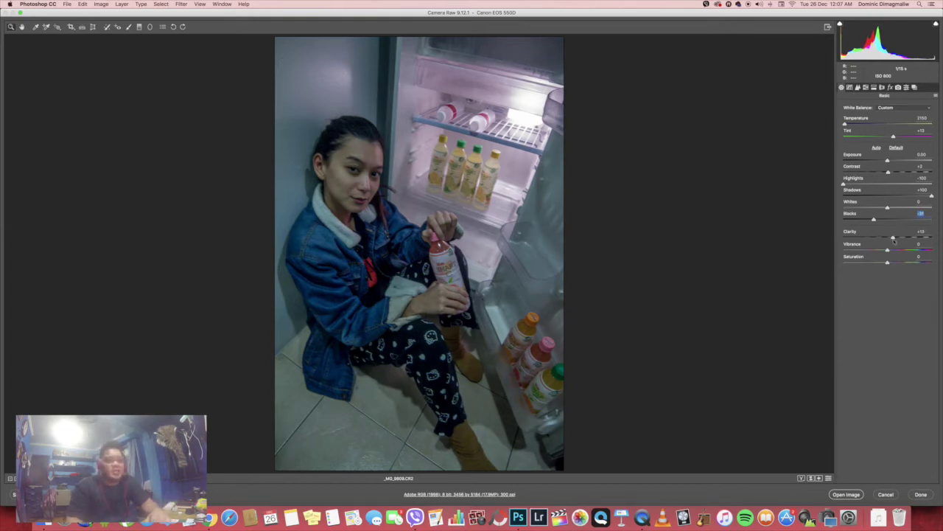
{"action": "left_click", "coordinate": [895, 238]}
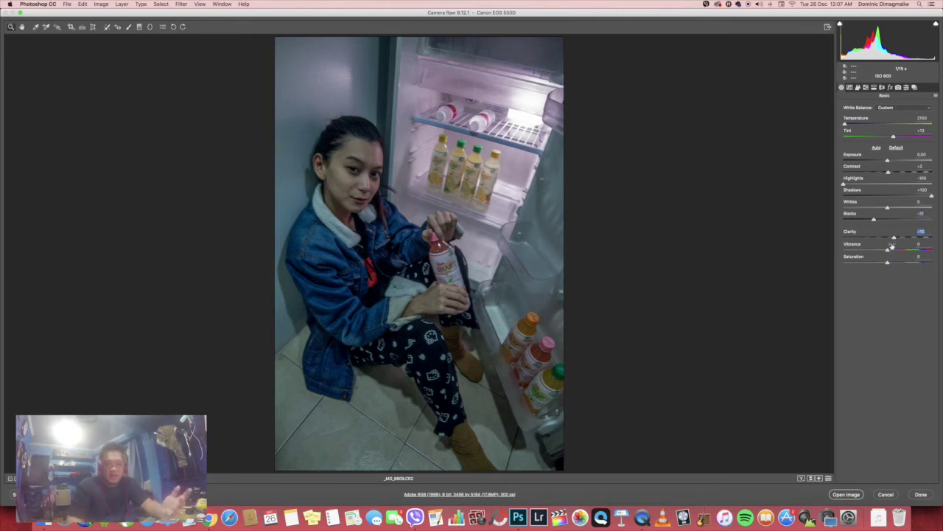
{"action": "left_click_drag", "start_coordinate": [888, 252], "coordinate": [895, 254]}
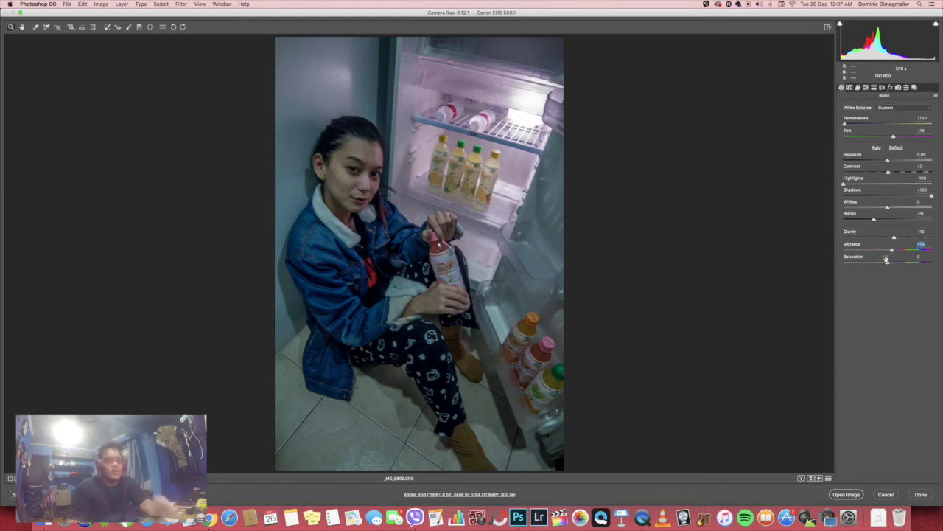
{"action": "left_click_drag", "start_coordinate": [887, 258], "coordinate": [882, 266]}
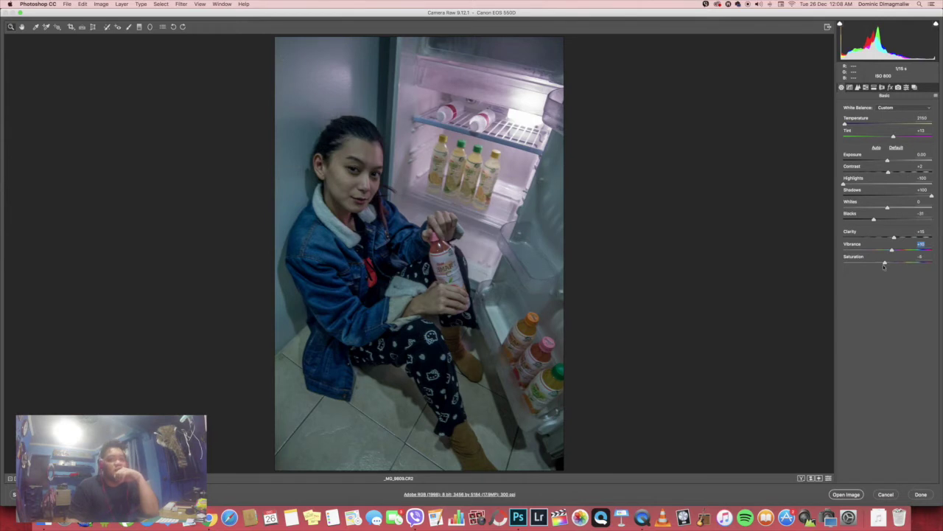
{"action": "left_click", "coordinate": [885, 264]}
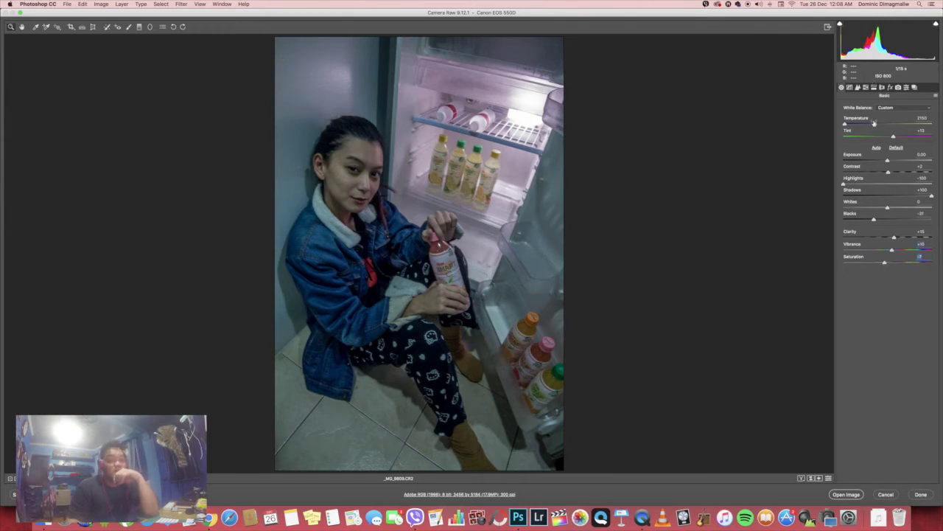
{"action": "left_click", "coordinate": [849, 87]}
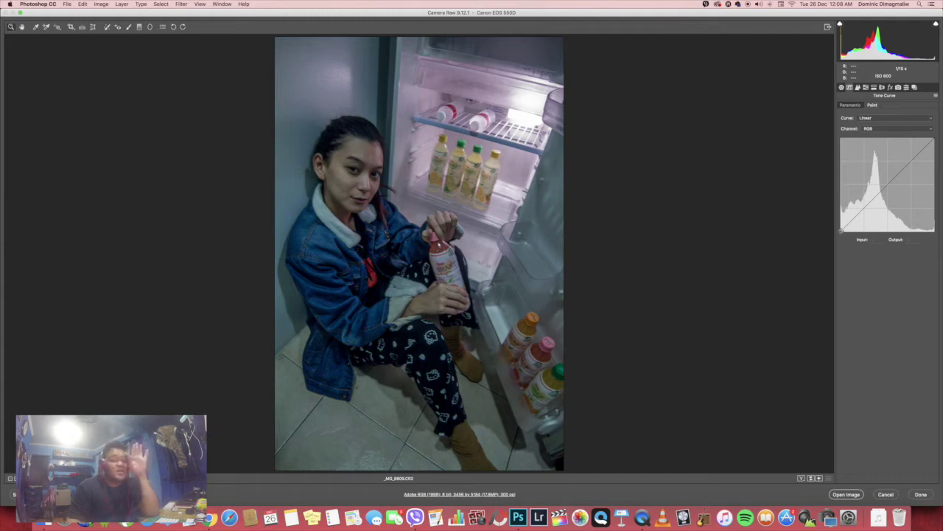
Lift the tone curve's shadow end and add a midtone point to brighten the image
{"action": "left_click", "coordinate": [841, 231]}
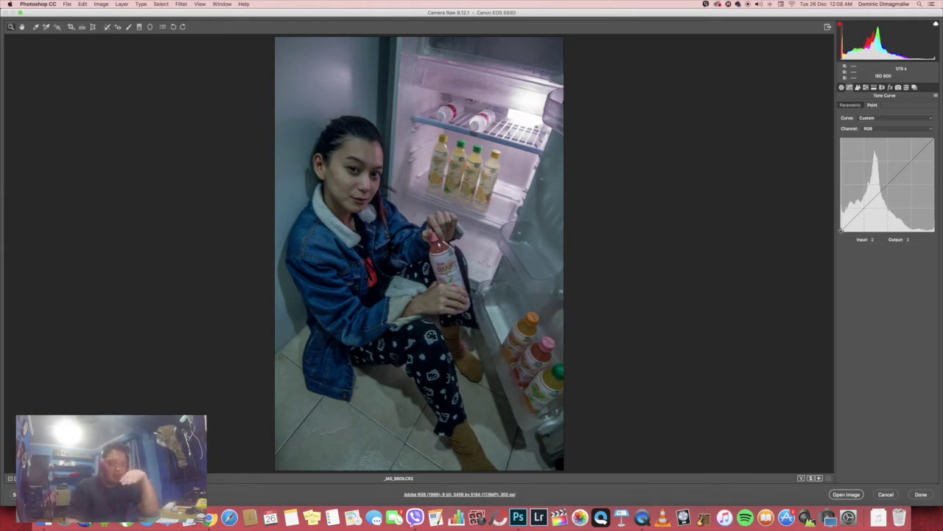
{"action": "left_click_drag", "start_coordinate": [841, 231], "coordinate": [852, 220]}
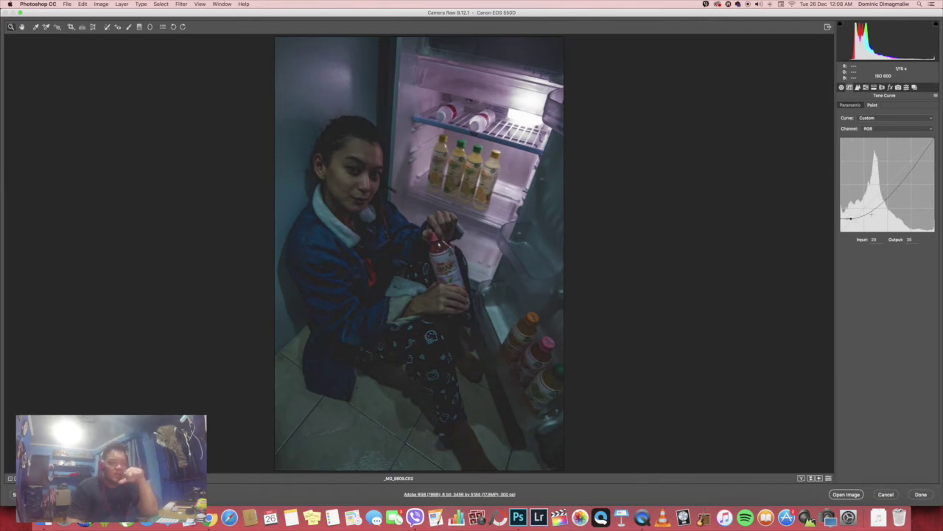
{"action": "left_click_drag", "start_coordinate": [889, 193], "coordinate": [888, 180]}
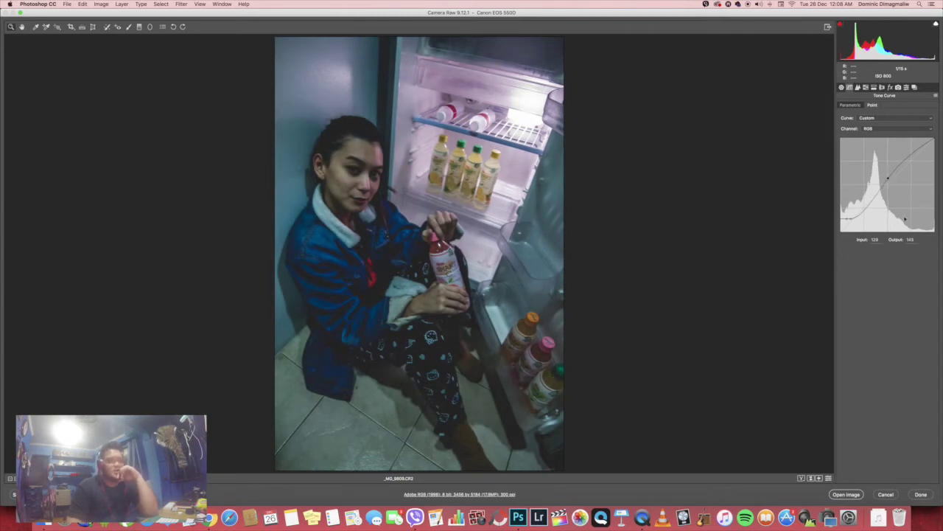
{"action": "left_click_drag", "start_coordinate": [847, 218], "coordinate": [852, 220]}
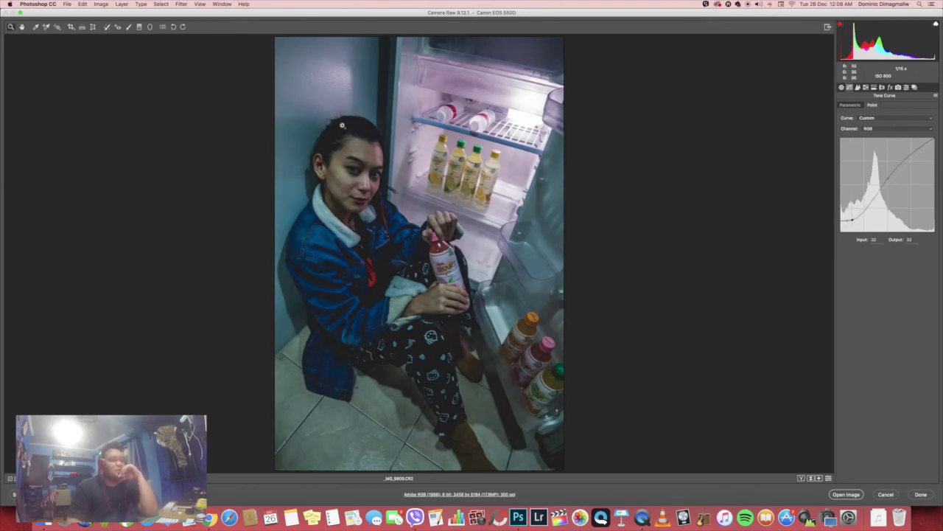
Zoom into the wall, then refine the curve's shadow, midtone and highlight points
{"action": "left_click_drag", "start_coordinate": [347, 126], "coordinate": [481, 298]}
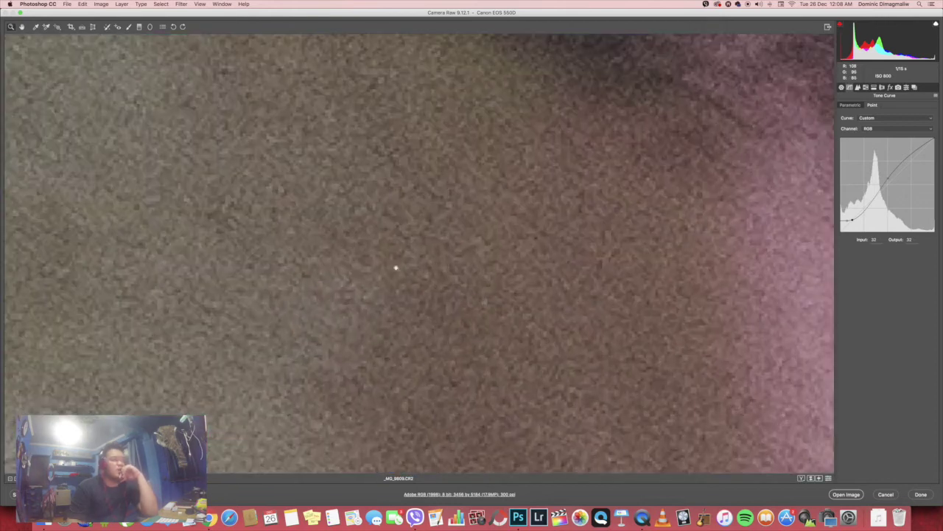
{"action": "scroll", "coordinate": [418, 237], "scroll_direction": "up", "scroll_amount": 2}
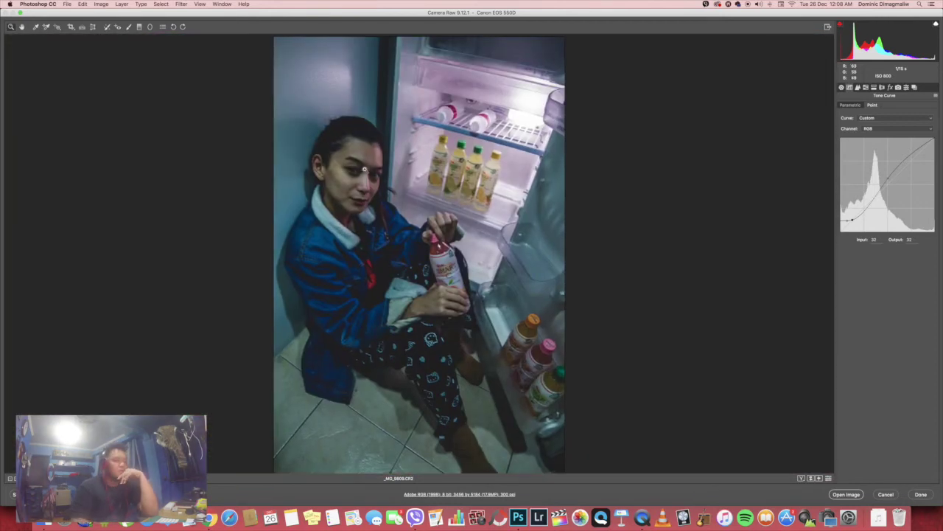
{"action": "scroll", "coordinate": [362, 214], "scroll_direction": "up", "scroll_amount": 3}
{"action": "scroll", "coordinate": [413, 265], "scroll_direction": "up", "scroll_amount": 5}
{"action": "scroll", "coordinate": [394, 234], "scroll_direction": "up", "scroll_amount": 3}
{"action": "scroll", "coordinate": [395, 235], "scroll_direction": "down", "scroll_amount": 1}
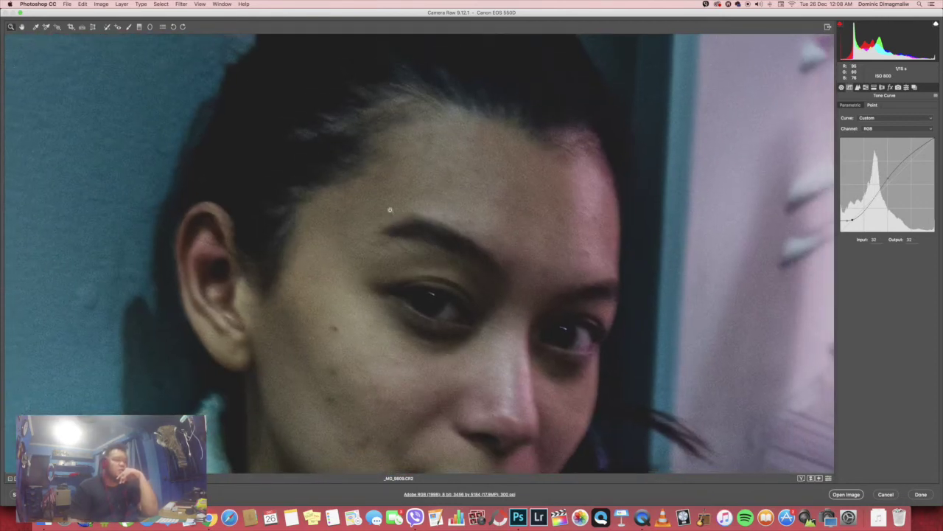
{"action": "scroll", "coordinate": [361, 181], "scroll_direction": "up", "scroll_amount": 3}
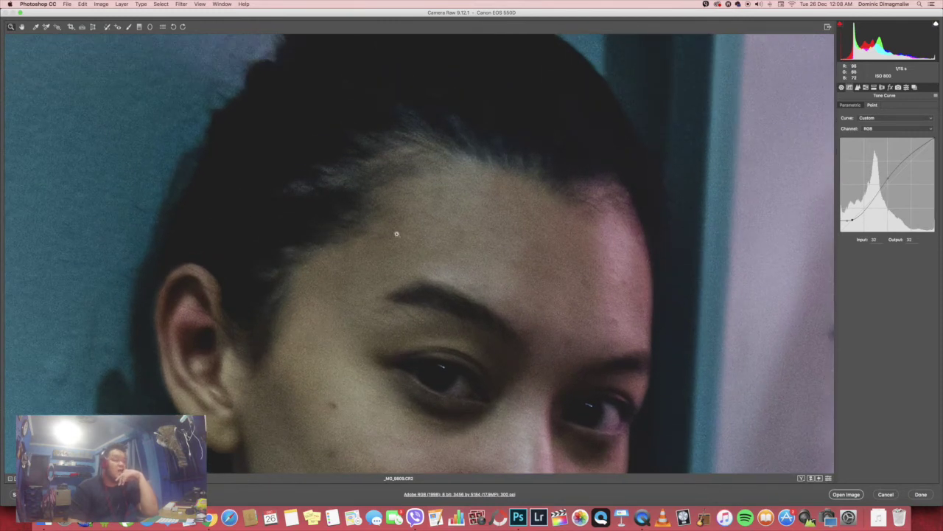
{"action": "scroll", "coordinate": [598, 302], "scroll_direction": "down", "scroll_amount": 5}
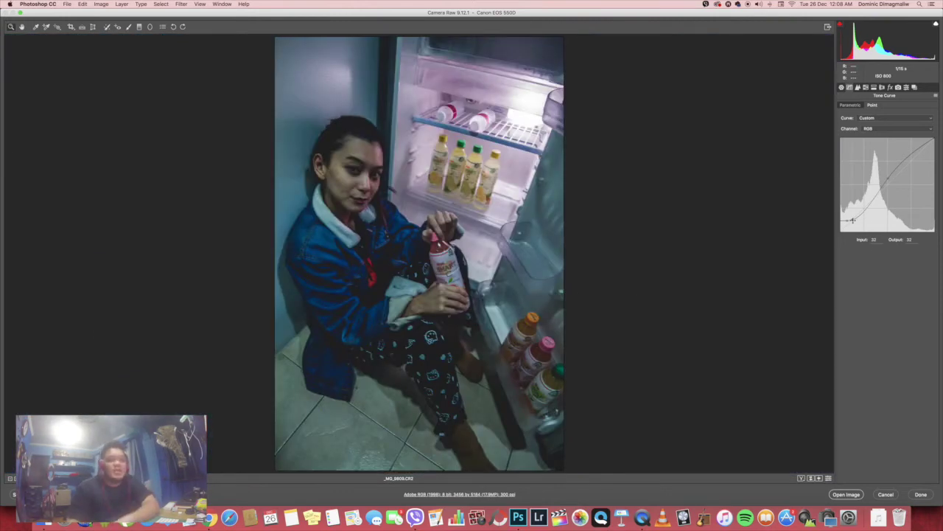
{"action": "left_click_drag", "start_coordinate": [852, 219], "coordinate": [848, 220]}
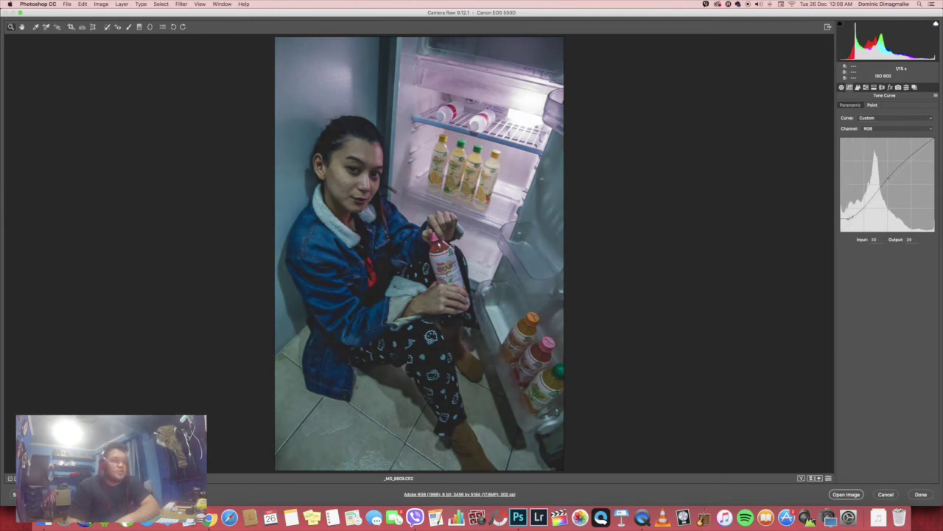
{"action": "left_click_drag", "start_coordinate": [889, 180], "coordinate": [913, 163]}
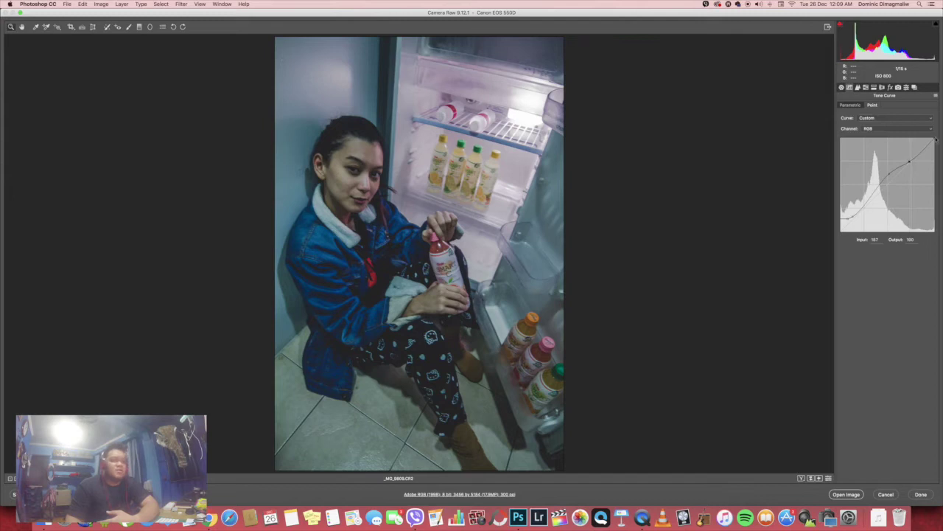
{"action": "left_click_drag", "start_coordinate": [910, 161], "coordinate": [931, 138]}
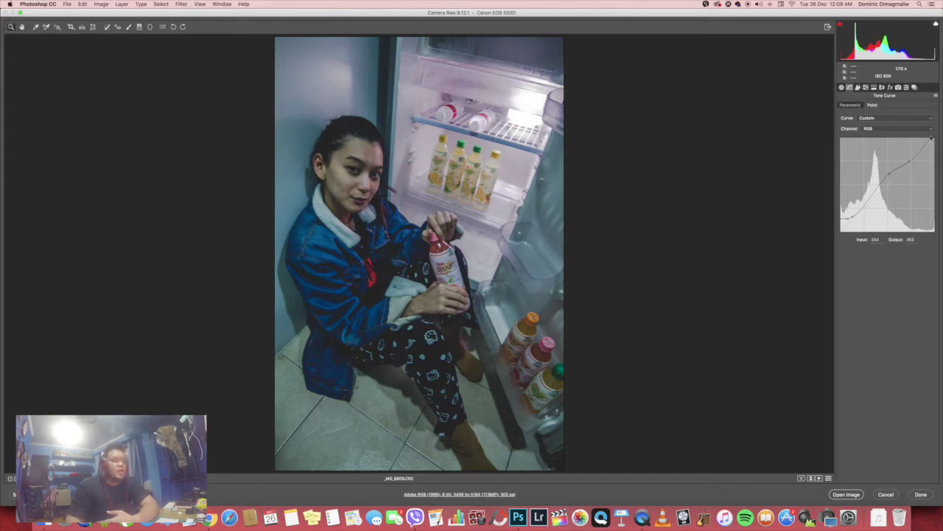
In Detail, set sharpening Masking to 100 and Luminance noise reduction to about 15
{"action": "left_click", "coordinate": [860, 87]}
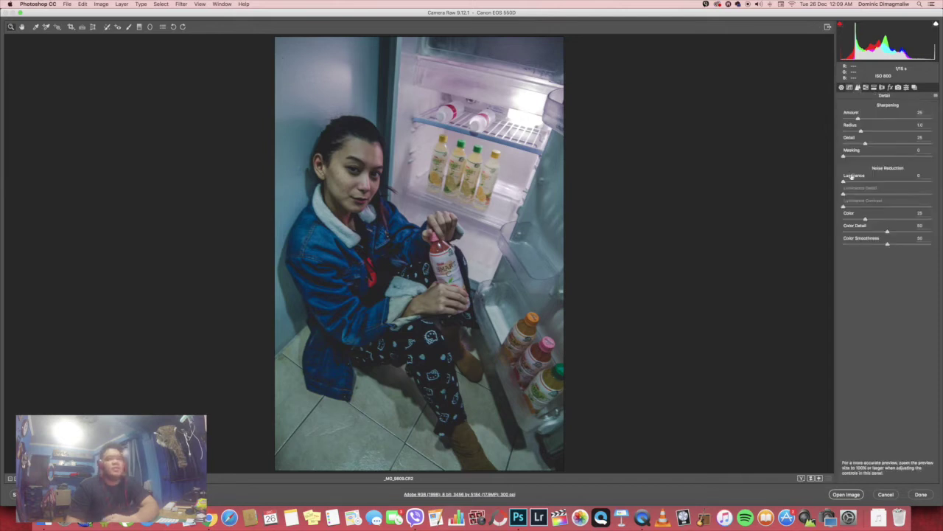
{"action": "left_click", "coordinate": [927, 157]}
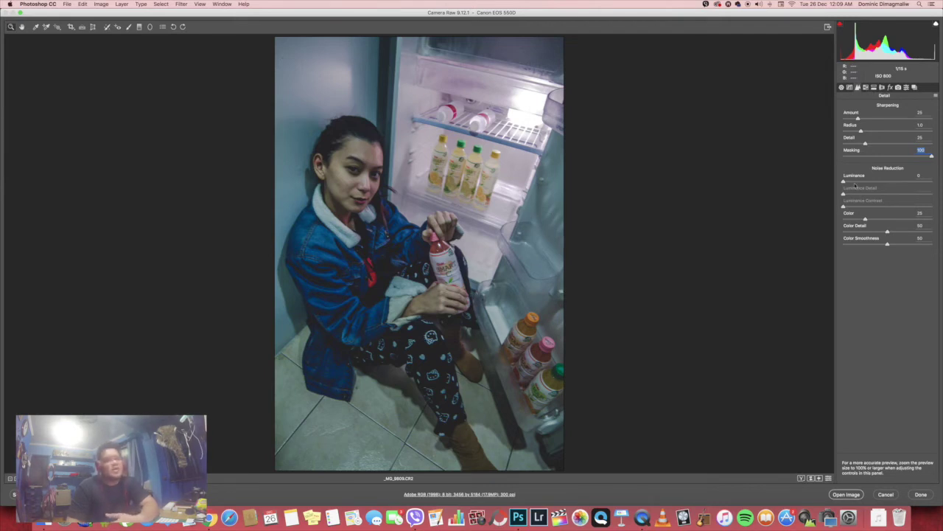
{"action": "left_click", "coordinate": [854, 182]}
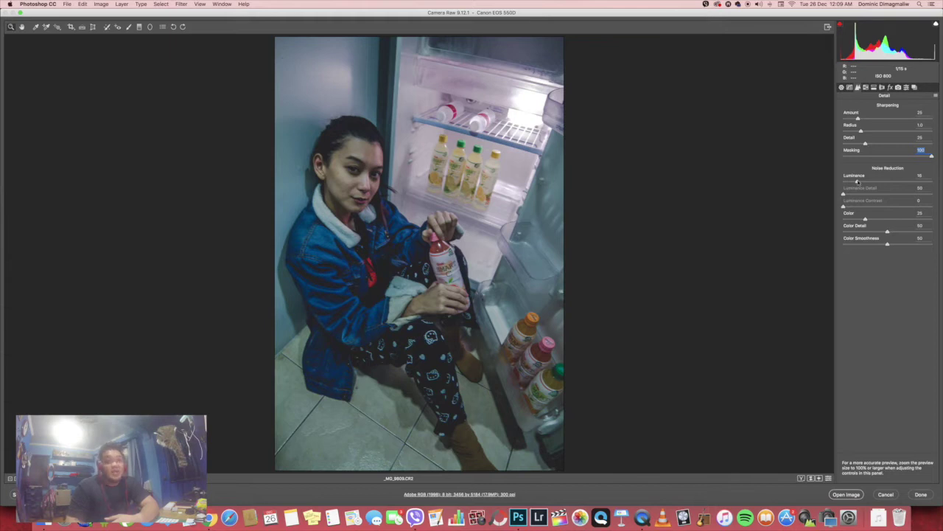
{"action": "left_click_drag", "start_coordinate": [857, 181], "coordinate": [857, 182]}
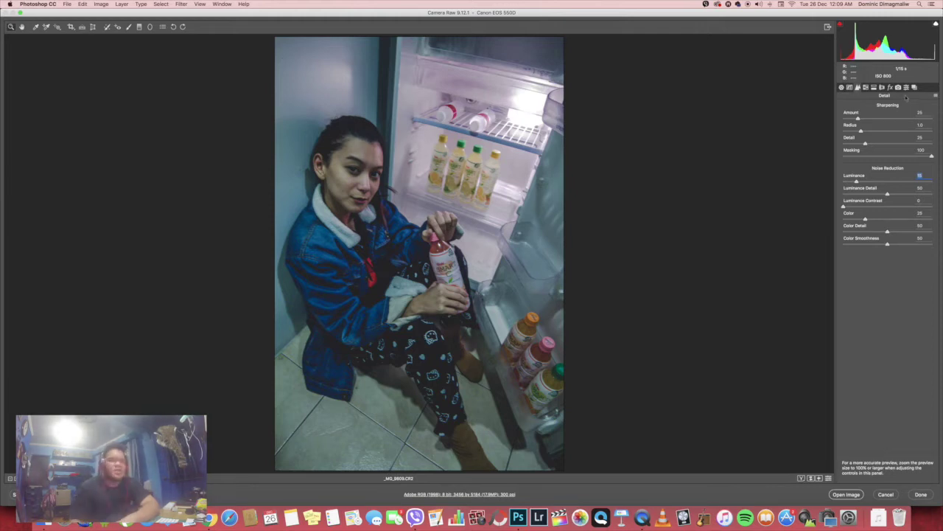
In HSL Hue, shift Blues to -28 and Greens to -14
{"action": "left_click", "coordinate": [866, 88]}
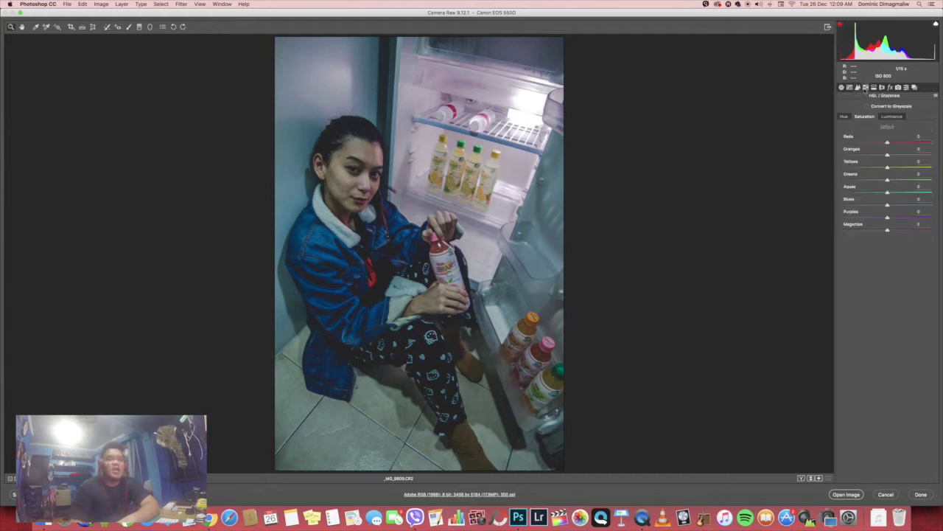
{"action": "left_click", "coordinate": [845, 116]}
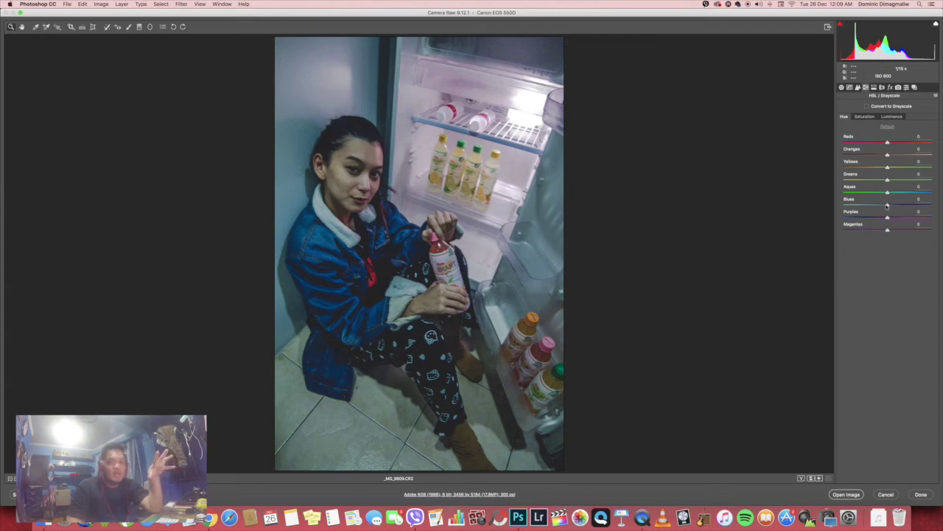
{"action": "left_click_drag", "start_coordinate": [888, 205], "coordinate": [875, 207]}
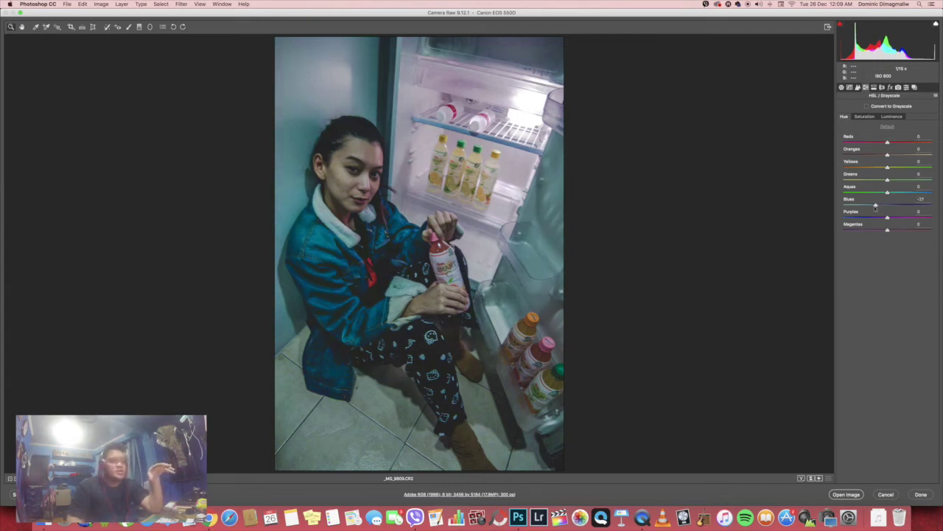
{"action": "left_click_drag", "start_coordinate": [875, 206], "coordinate": [874, 210]}
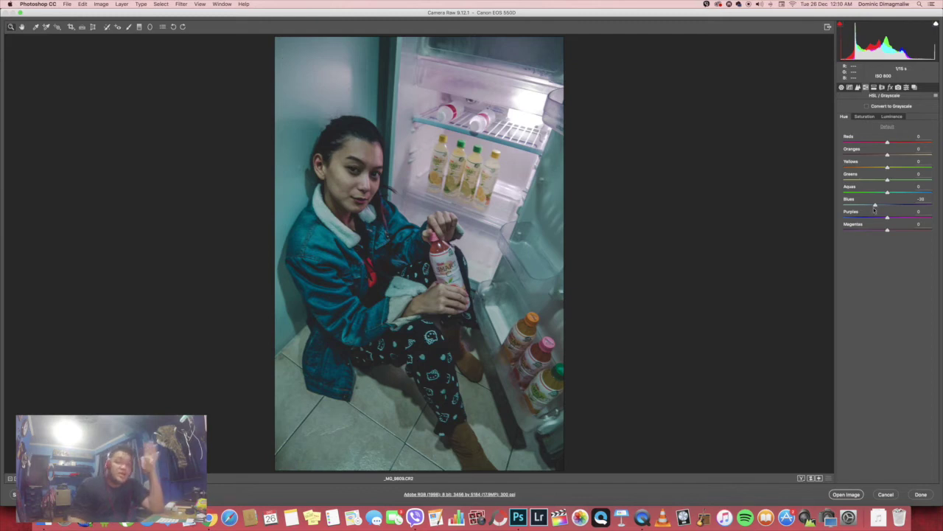
{"action": "left_click", "coordinate": [874, 210]}
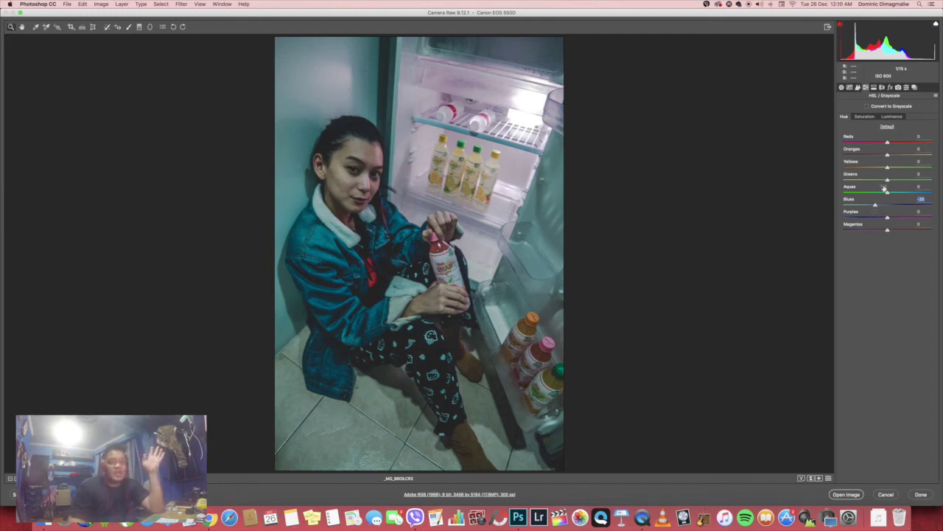
{"action": "mouse_move", "coordinate": [887, 180]}
{"action": "left_mouse_down"}
{"action": "mouse_move", "coordinate": [877, 181]}
{"action": "mouse_move", "coordinate": [918, 180]}
{"action": "left_mouse_up"}
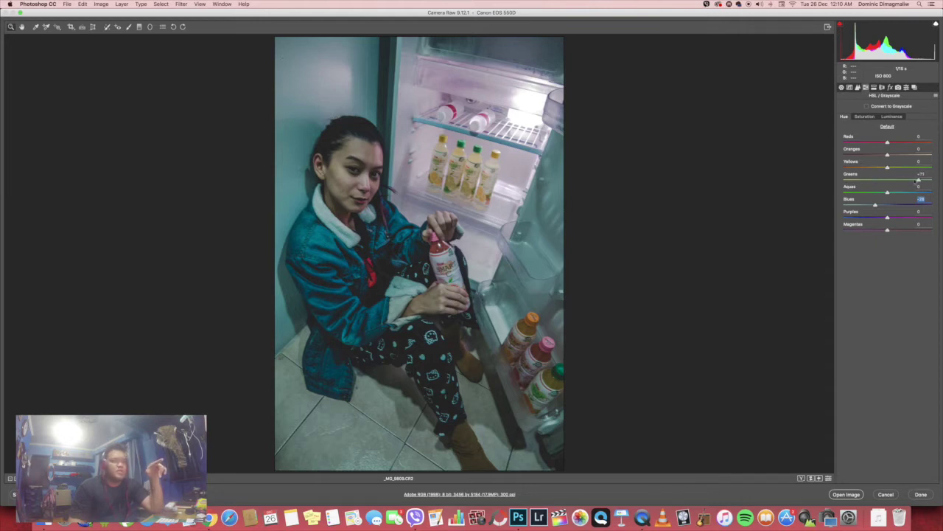
{"action": "left_click", "coordinate": [881, 180]}
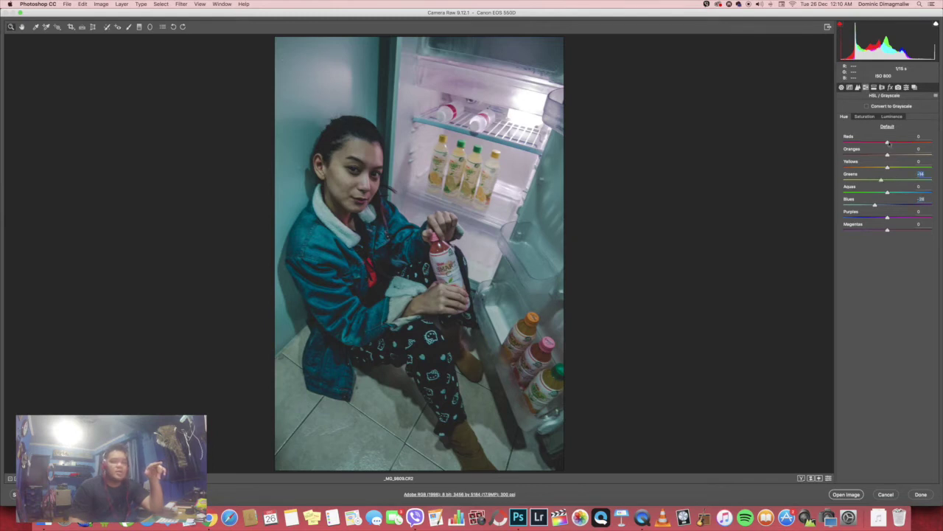
Set the Reds hue to -15, Magentas -5, Oranges -38 and Yellows -62
{"action": "mouse_move", "coordinate": [885, 143]}
{"action": "left_mouse_down"}
{"action": "mouse_move", "coordinate": [869, 143]}
{"action": "mouse_move", "coordinate": [900, 148]}
{"action": "mouse_move", "coordinate": [874, 151]}
{"action": "mouse_move", "coordinate": [884, 143]}
{"action": "left_mouse_up"}
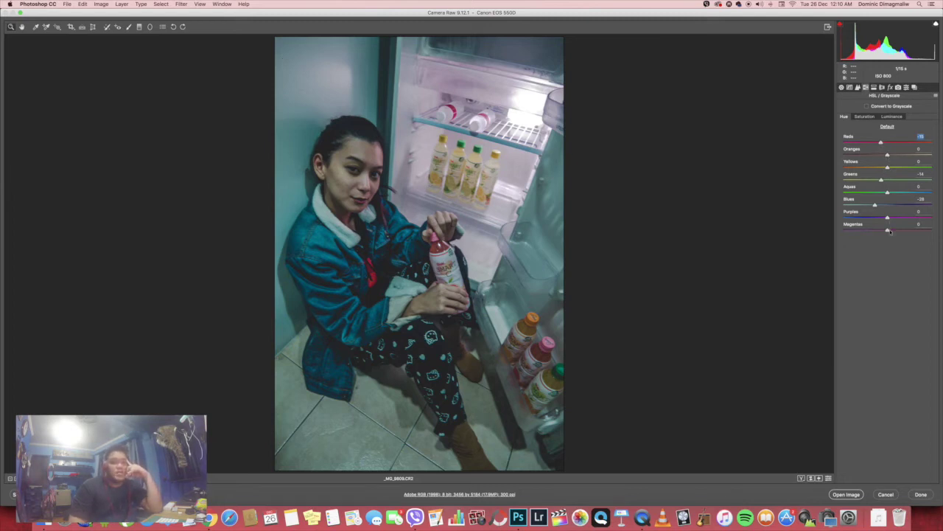
{"action": "left_click_drag", "start_coordinate": [906, 231], "coordinate": [886, 233]}
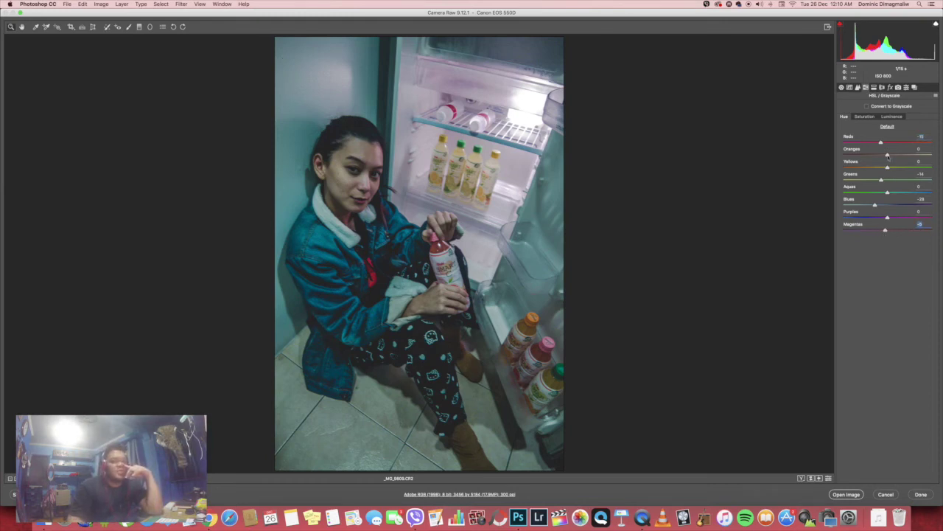
{"action": "left_click_drag", "start_coordinate": [888, 155], "coordinate": [872, 160]}
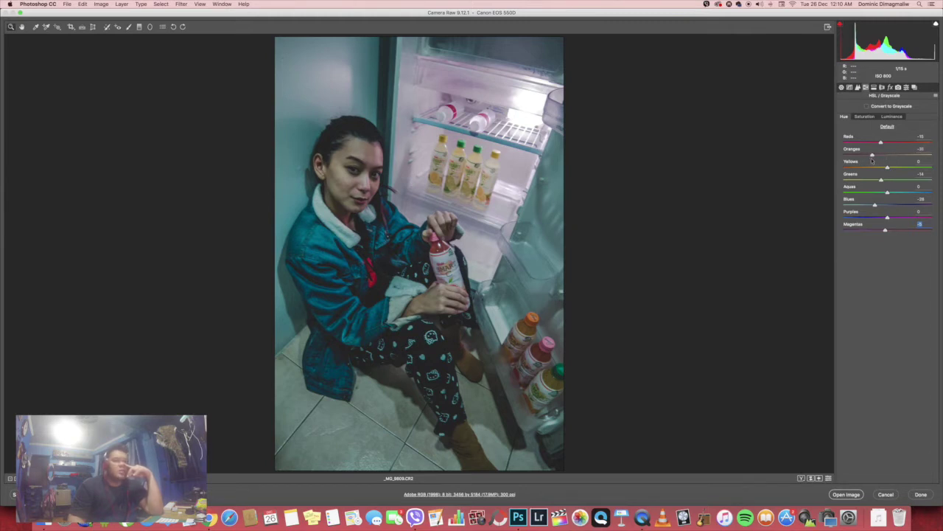
{"action": "left_click_drag", "start_coordinate": [862, 161], "coordinate": [870, 161]}
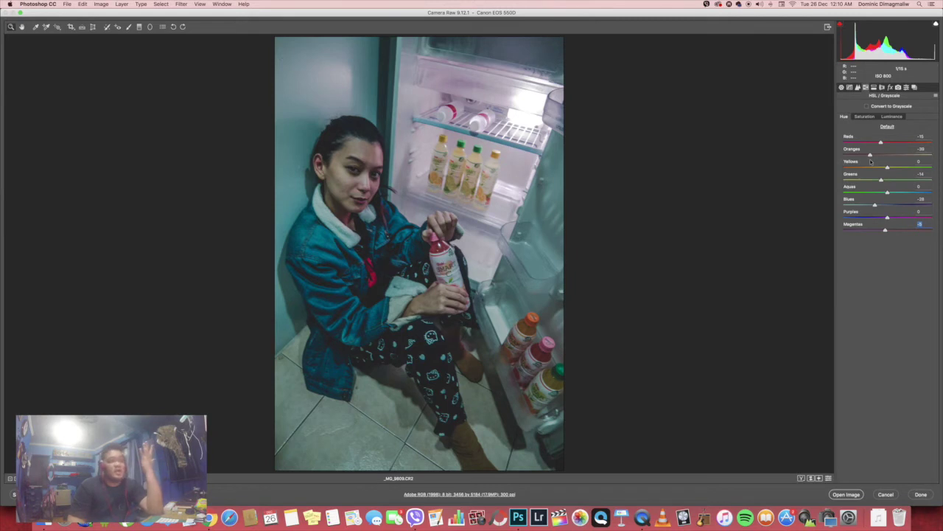
{"action": "left_click", "coordinate": [870, 161]}
{"action": "left_click_drag", "start_coordinate": [888, 168], "coordinate": [859, 174]}
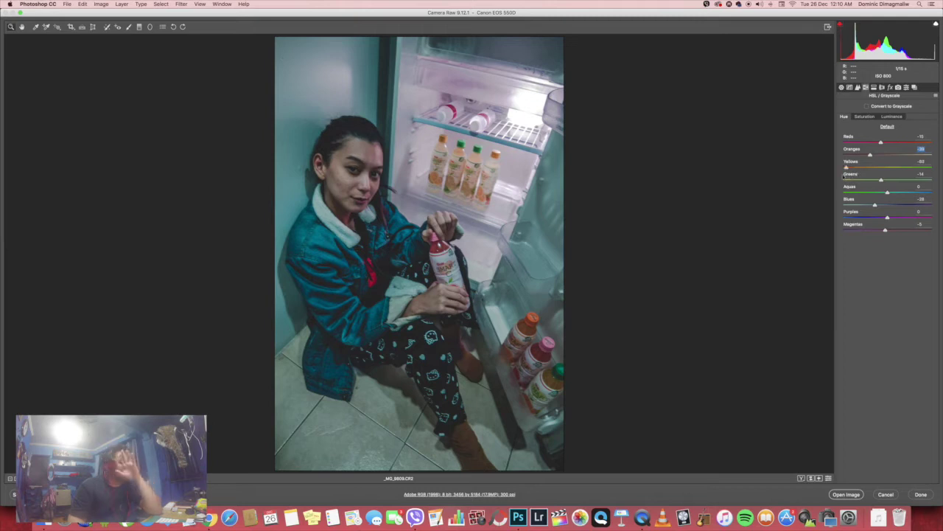
{"action": "left_click_drag", "start_coordinate": [858, 174], "coordinate": [836, 177]}
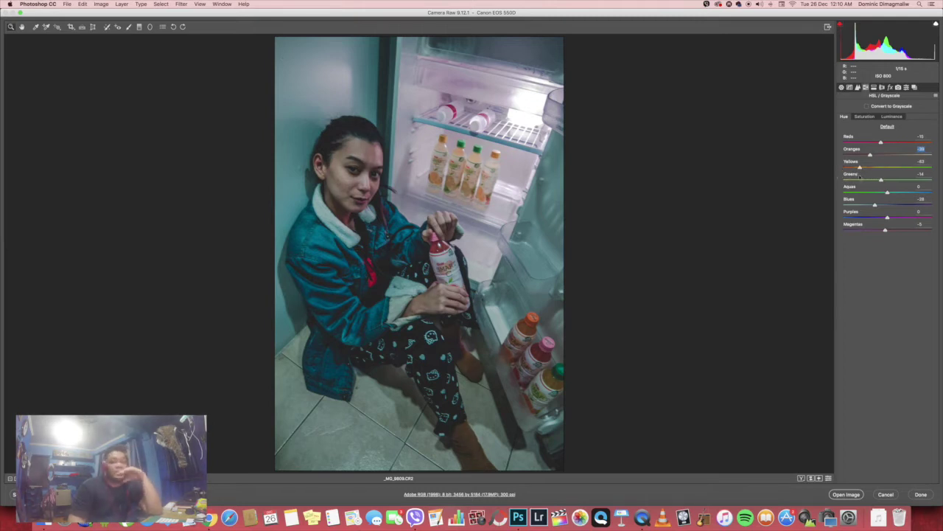
Set the Aquas hue to +23
{"action": "left_click", "coordinate": [866, 116]}
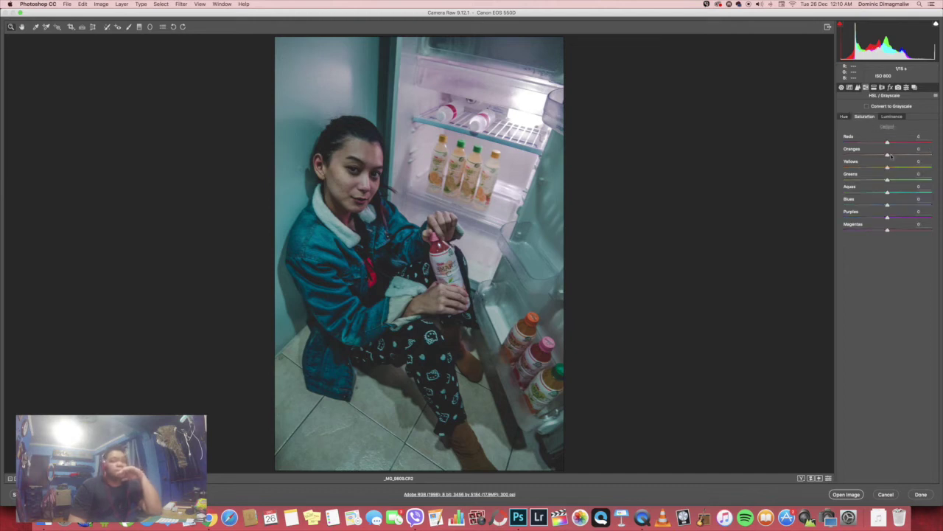
{"action": "left_click", "coordinate": [844, 117]}
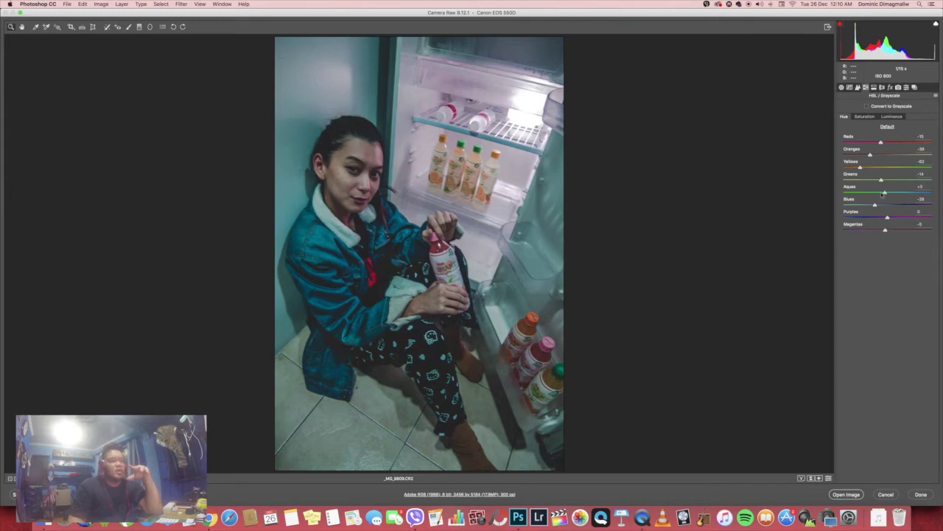
{"action": "left_click_drag", "start_coordinate": [884, 193], "coordinate": [880, 194]}
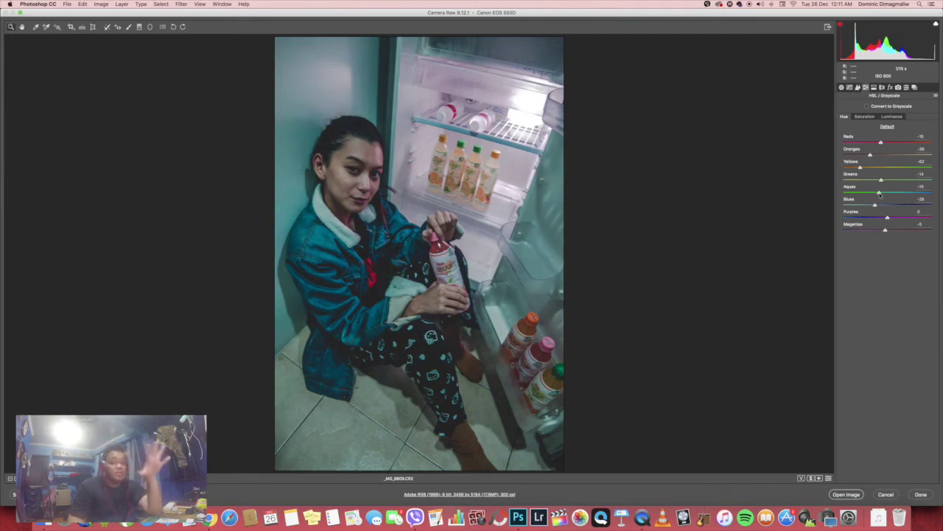
{"action": "left_click_drag", "start_coordinate": [879, 193], "coordinate": [898, 195]}
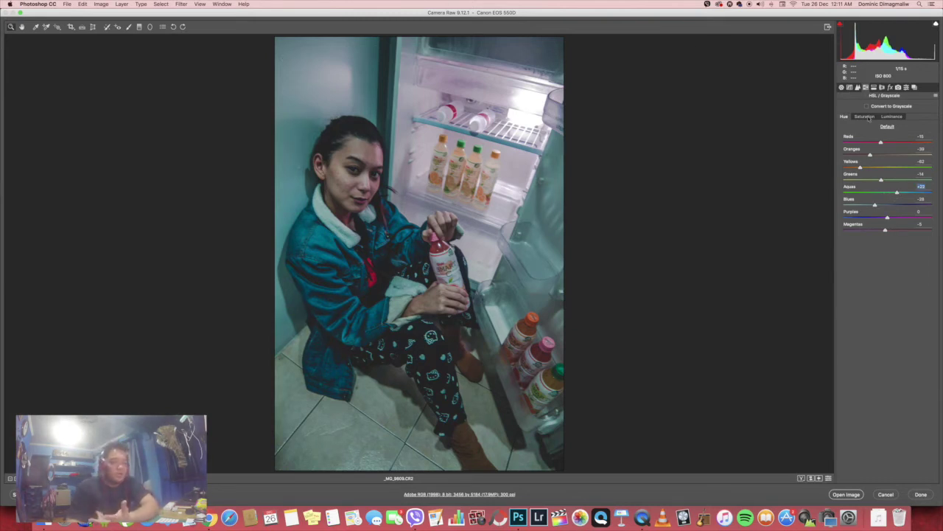
In HSL Saturation, lower Blues, Reds and Yellows, and fully desaturate Aquas and Purples
{"action": "left_click", "coordinate": [868, 117]}
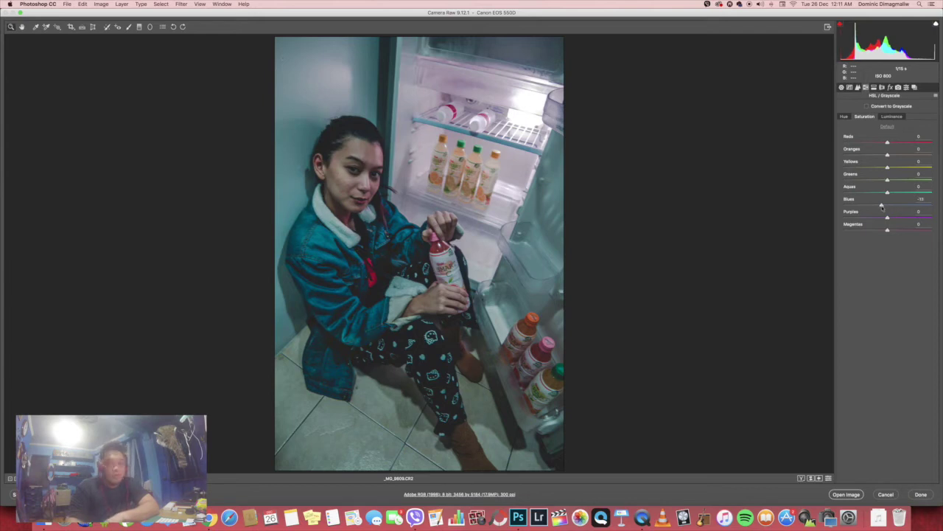
{"action": "left_click_drag", "start_coordinate": [882, 207], "coordinate": [867, 207]}
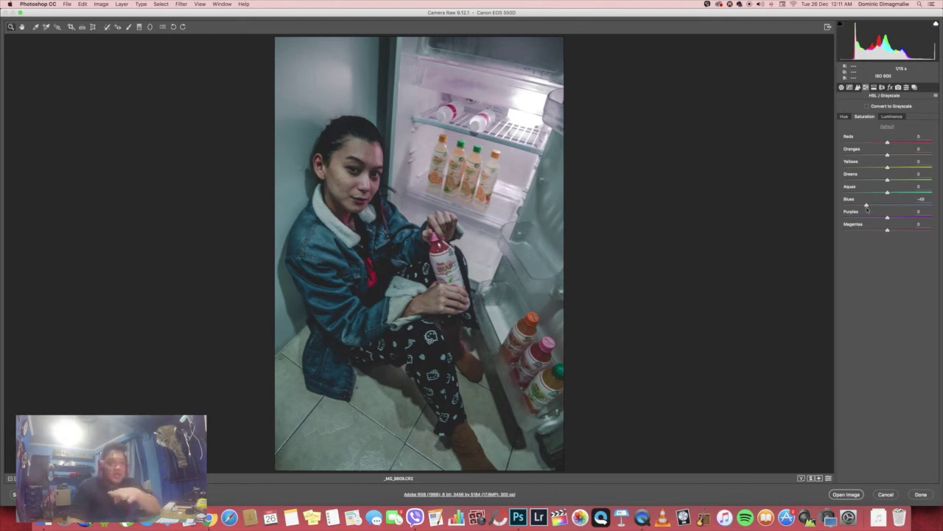
{"action": "mouse_move", "coordinate": [887, 142]}
{"action": "left_mouse_down"}
{"action": "mouse_move", "coordinate": [871, 143]}
{"action": "mouse_move", "coordinate": [893, 149]}
{"action": "left_mouse_up"}
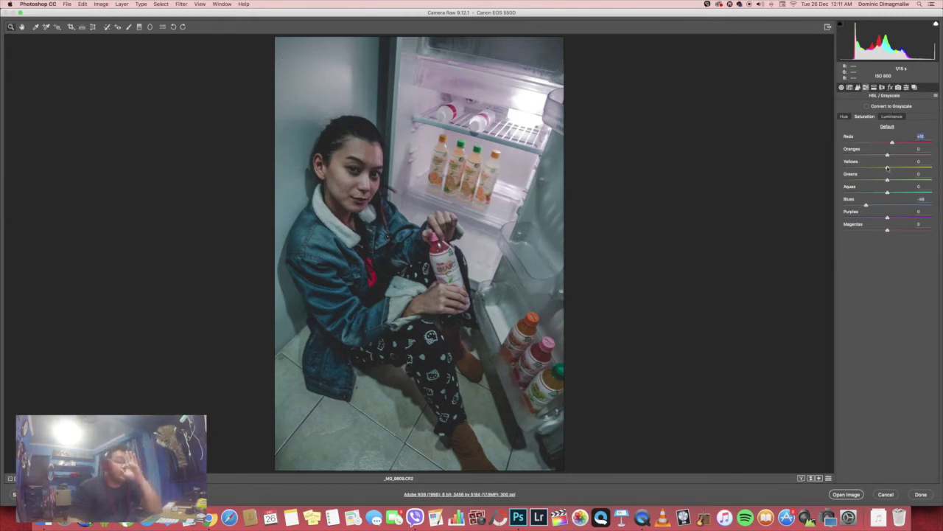
{"action": "left_click_drag", "start_coordinate": [887, 168], "coordinate": [876, 169]}
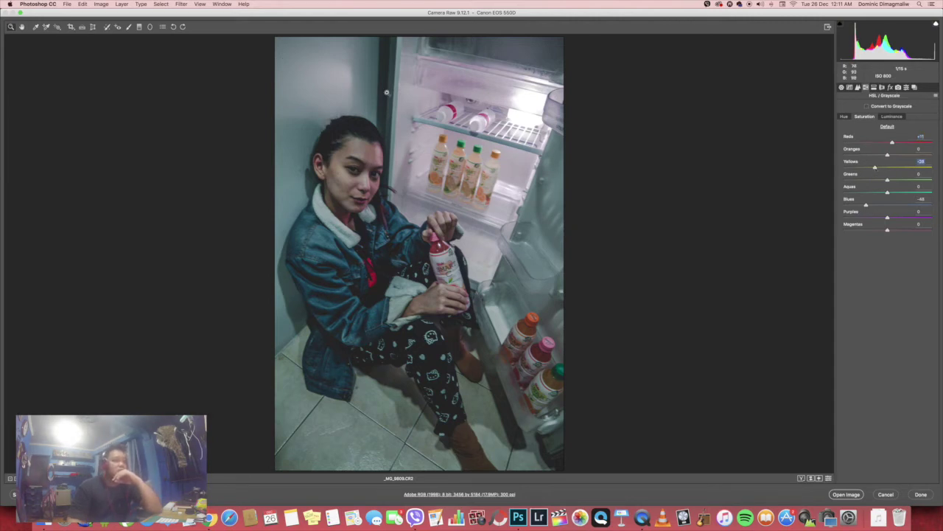
{"action": "left_click_drag", "start_coordinate": [887, 193], "coordinate": [813, 196]}
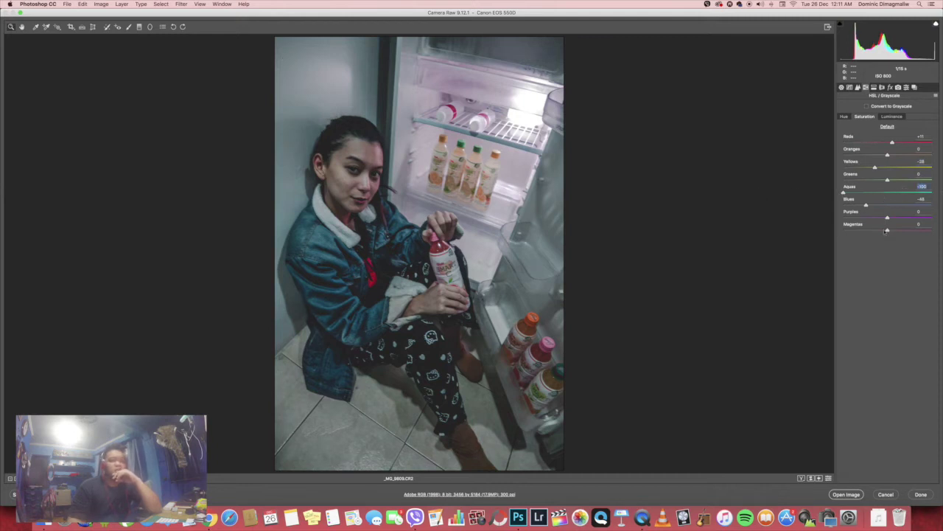
{"action": "left_click_drag", "start_coordinate": [887, 218], "coordinate": [938, 225]}
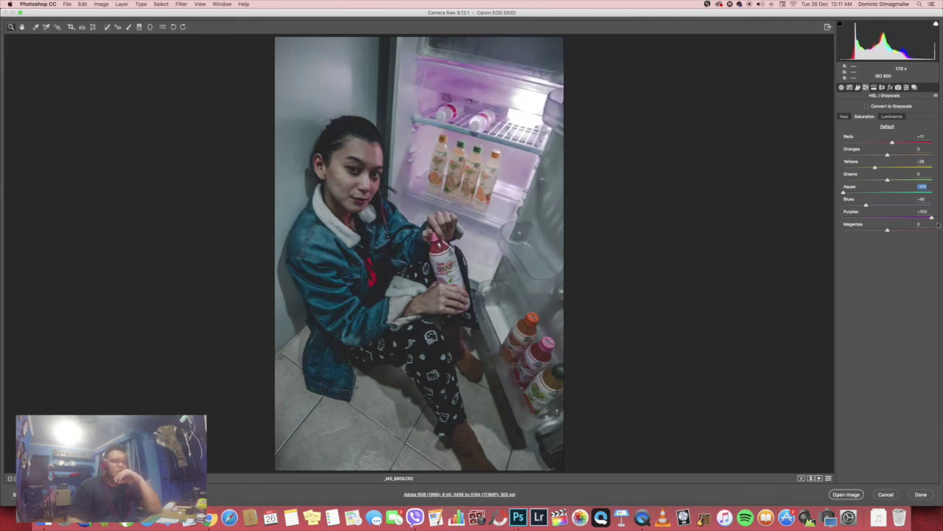
{"action": "left_click_drag", "start_coordinate": [938, 225], "coordinate": [839, 226]}
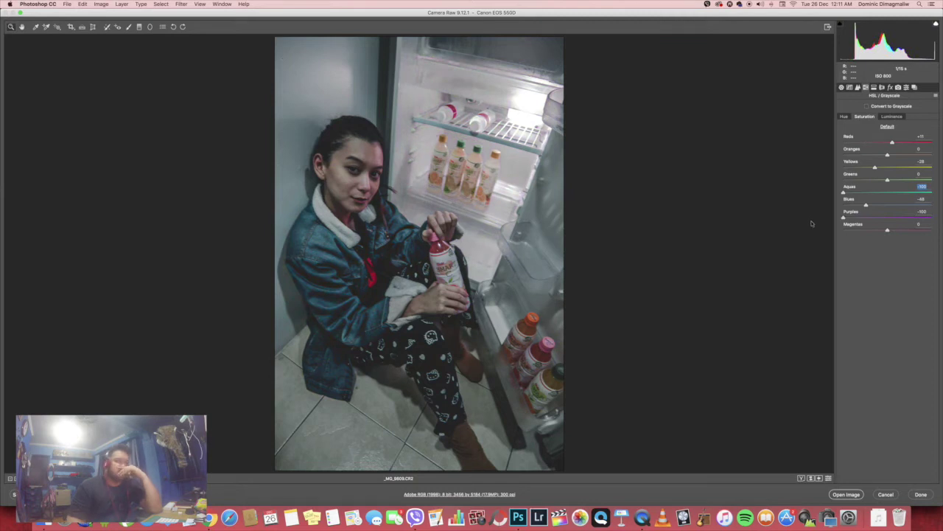
{"action": "key", "text": "Tab"}
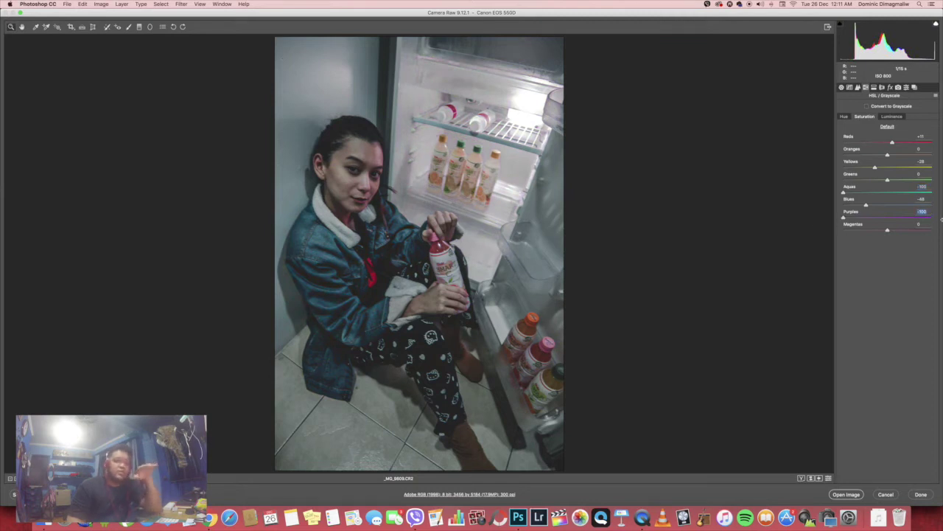
{"action": "key", "text": "Tab"}
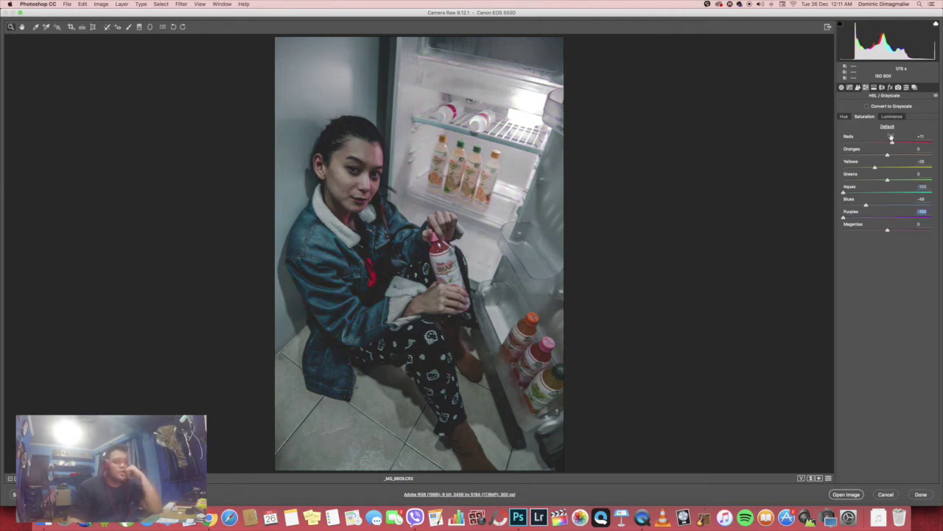
In HSL Luminance, raise Blues to about +65, leaving Yellows at 0
{"action": "left_click", "coordinate": [891, 118]}
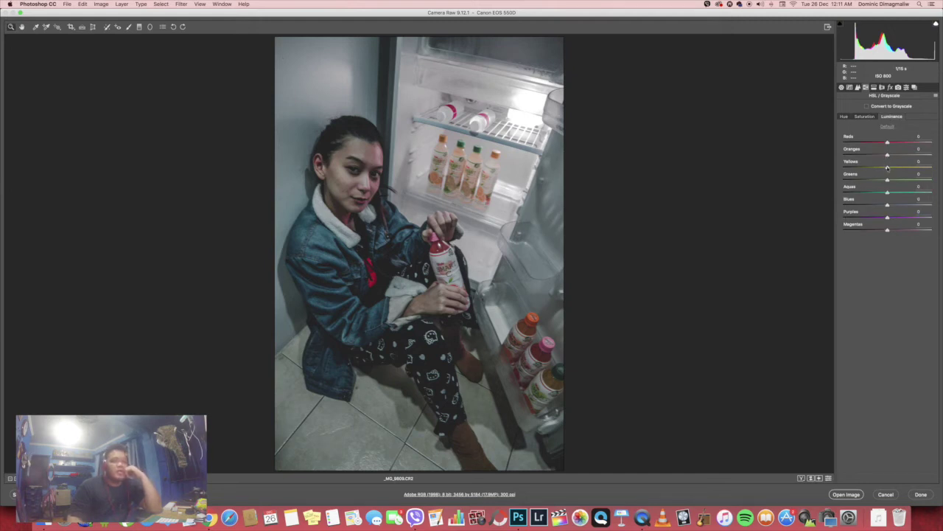
{"action": "left_click_drag", "start_coordinate": [885, 168], "coordinate": [890, 169]}
{"action": "mouse_move", "coordinate": [891, 168]}
{"action": "left_mouse_down"}
{"action": "mouse_move", "coordinate": [879, 168]}
{"action": "mouse_move", "coordinate": [888, 168]}
{"action": "left_mouse_up"}
{"action": "left_click_drag", "start_coordinate": [887, 206], "coordinate": [905, 205]}
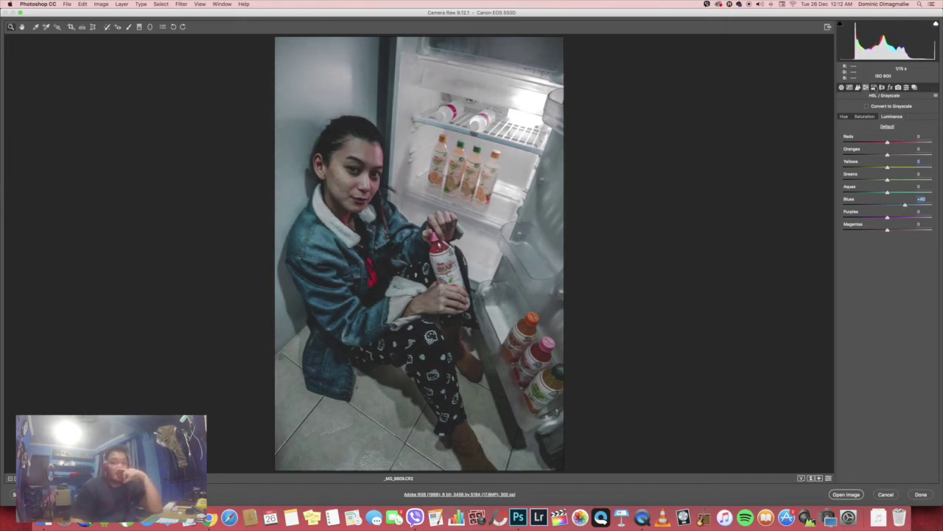
Split-tone the highlights to hue 195, saturation 20, and add a faint shadow tint
{"action": "left_click", "coordinate": [874, 87]}
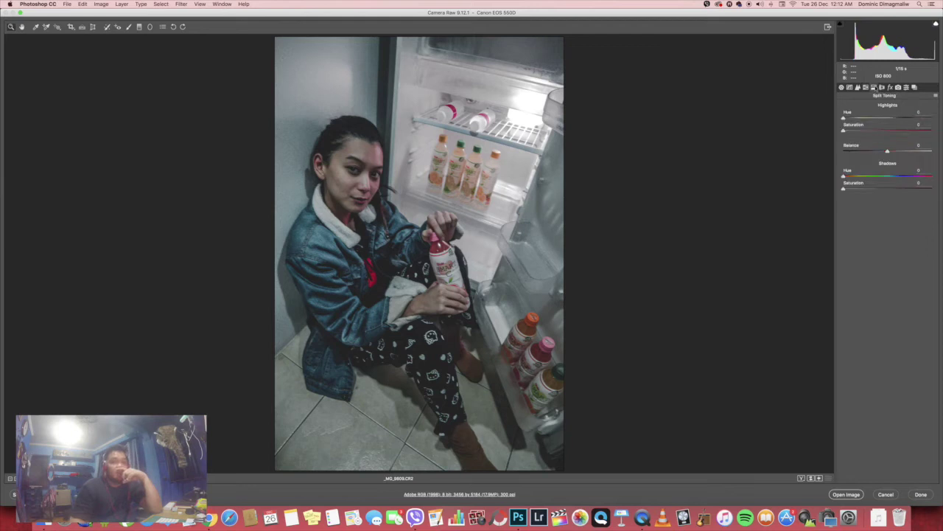
{"action": "left_click", "coordinate": [893, 118]}
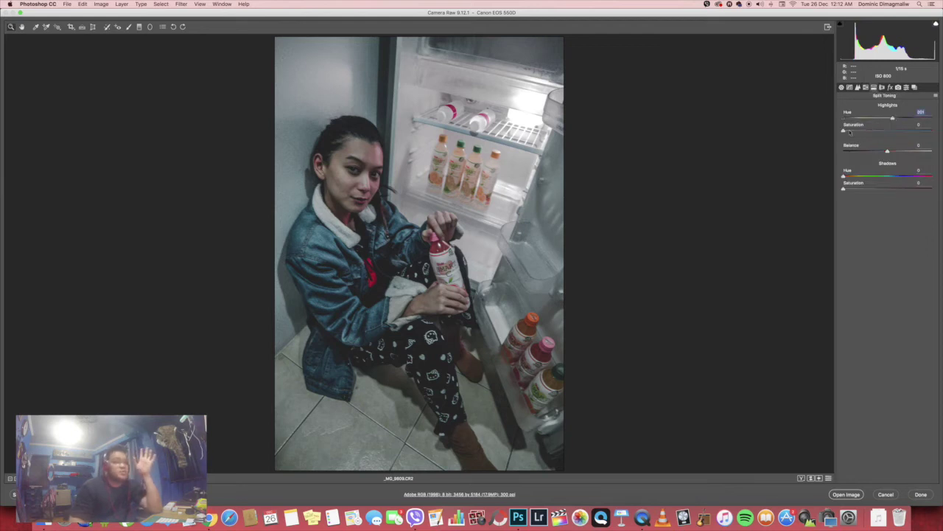
{"action": "mouse_move", "coordinate": [843, 130]}
{"action": "left_mouse_down"}
{"action": "mouse_move", "coordinate": [863, 132]}
{"action": "mouse_move", "coordinate": [851, 118]}
{"action": "left_mouse_up"}
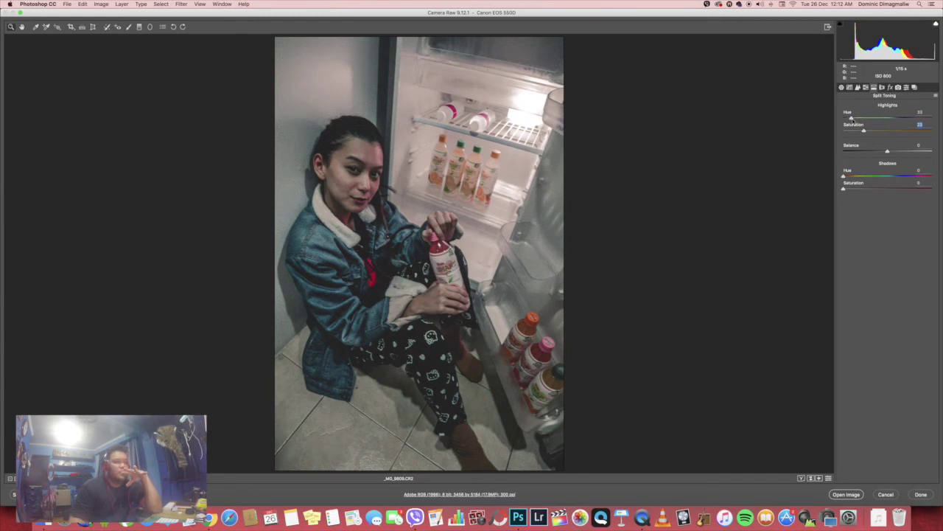
{"action": "left_click_drag", "start_coordinate": [852, 120], "coordinate": [852, 118]}
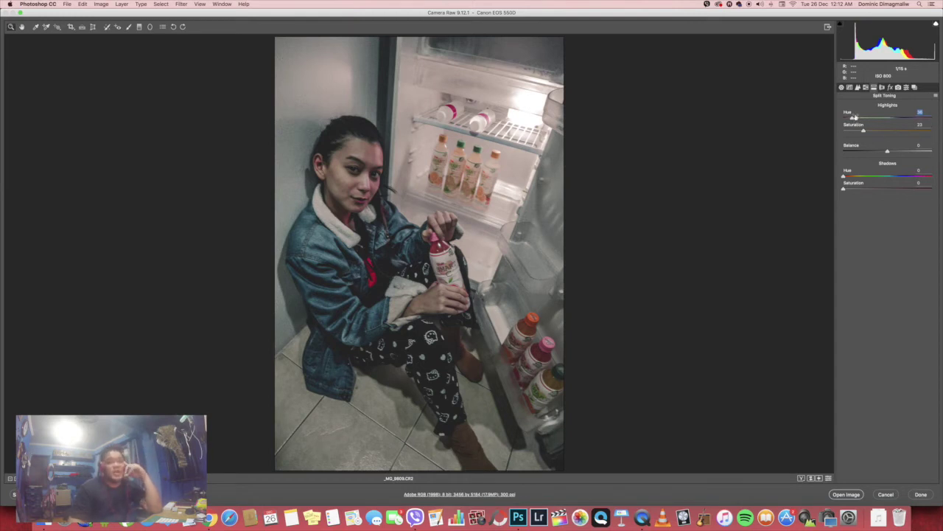
{"action": "mouse_move", "coordinate": [856, 118]}
{"action": "left_mouse_down"}
{"action": "mouse_move", "coordinate": [927, 126]}
{"action": "mouse_move", "coordinate": [893, 126]}
{"action": "left_mouse_up"}
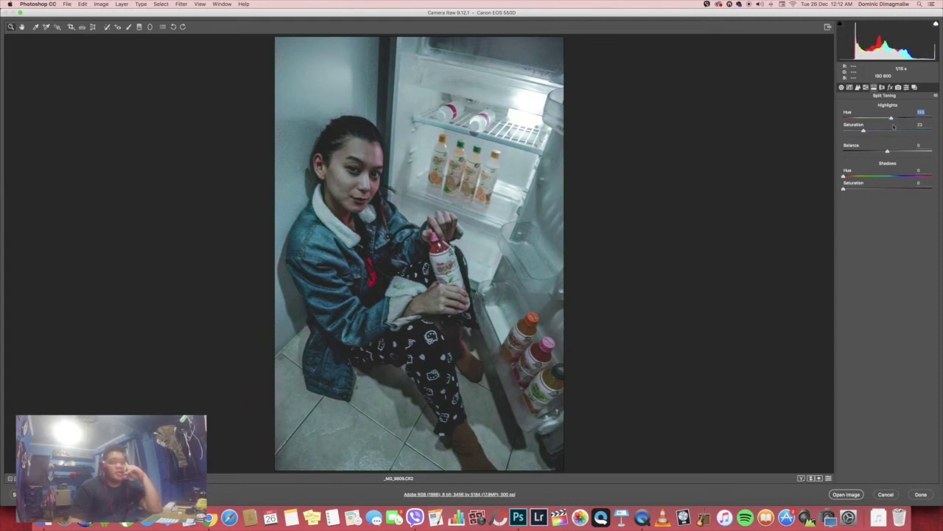
{"action": "left_click", "coordinate": [862, 131]}
{"action": "left_click_drag", "start_coordinate": [844, 176], "coordinate": [895, 181]}
{"action": "left_click_drag", "start_coordinate": [844, 190], "coordinate": [857, 189]}
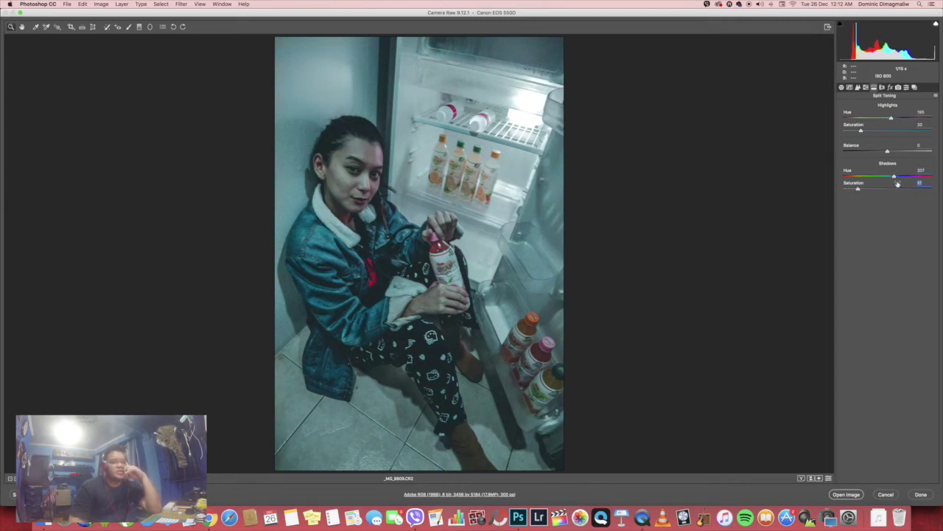
{"action": "mouse_move", "coordinate": [858, 189]}
{"action": "left_mouse_down"}
{"action": "mouse_move", "coordinate": [881, 190]}
{"action": "mouse_move", "coordinate": [847, 191]}
{"action": "mouse_move", "coordinate": [853, 177]}
{"action": "left_mouse_up"}
{"action": "key", "text": "shift+Tab"}
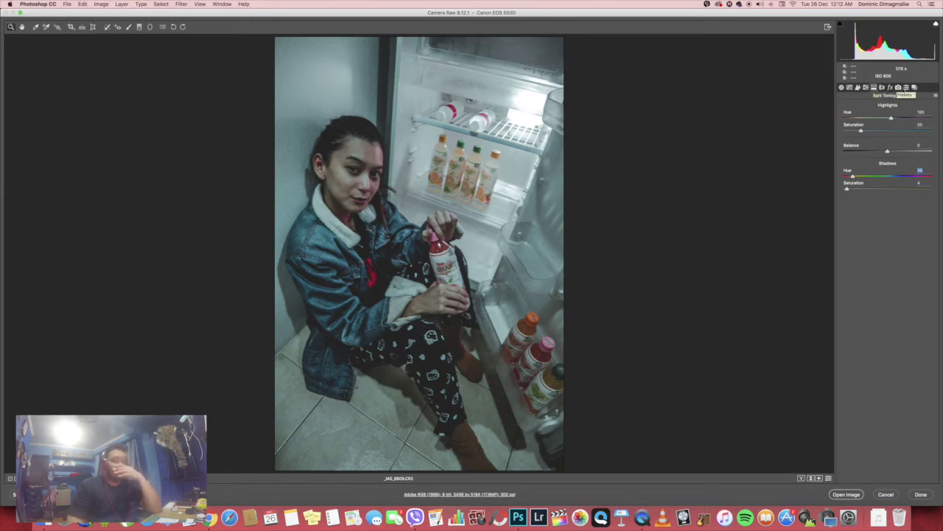
Calibrate Red saturation to -22, Green hue +2, Blue hue -1 and Blue saturation -8
{"action": "left_click", "coordinate": [898, 86]}
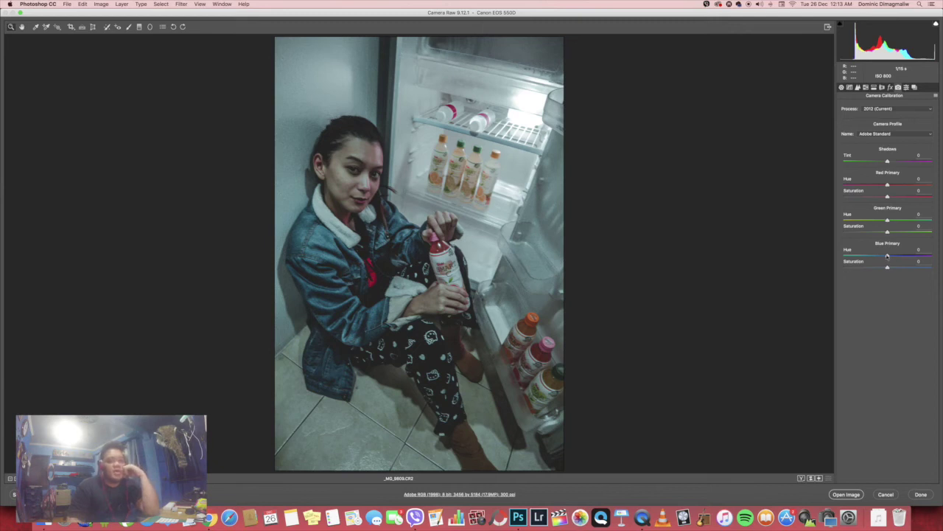
{"action": "mouse_move", "coordinate": [887, 255]}
{"action": "left_mouse_down"}
{"action": "mouse_move", "coordinate": [854, 256]}
{"action": "mouse_move", "coordinate": [869, 256]}
{"action": "left_mouse_up"}
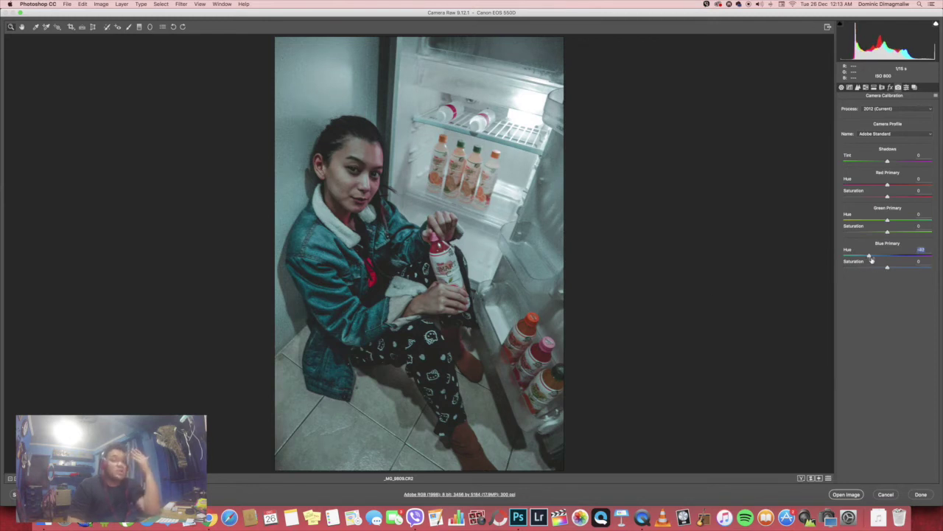
{"action": "mouse_move", "coordinate": [868, 256]}
{"action": "left_mouse_down"}
{"action": "mouse_move", "coordinate": [776, 252]}
{"action": "mouse_move", "coordinate": [933, 253]}
{"action": "mouse_move", "coordinate": [887, 255]}
{"action": "left_mouse_up"}
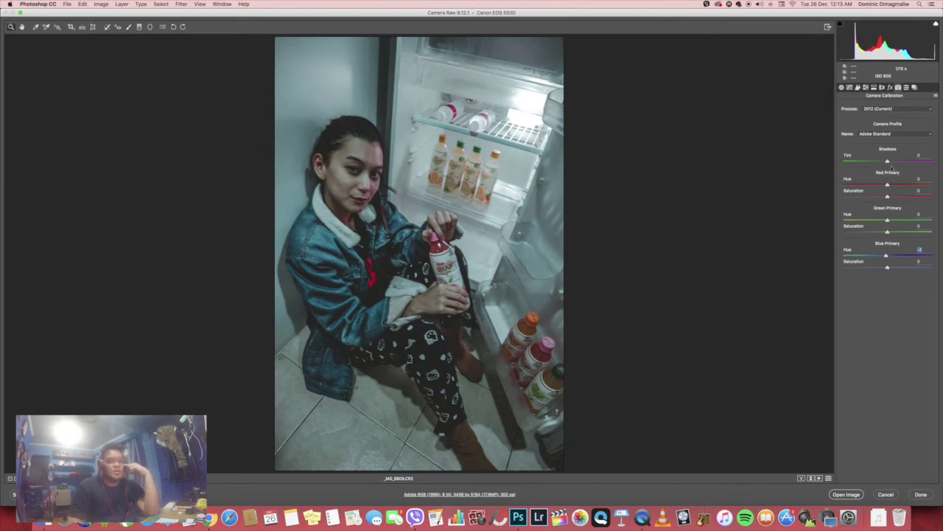
{"action": "mouse_move", "coordinate": [888, 185]}
{"action": "left_mouse_down"}
{"action": "mouse_move", "coordinate": [852, 197]}
{"action": "mouse_move", "coordinate": [910, 186]}
{"action": "mouse_move", "coordinate": [874, 197]}
{"action": "mouse_move", "coordinate": [872, 220]}
{"action": "mouse_move", "coordinate": [892, 221]}
{"action": "mouse_move", "coordinate": [852, 219]}
{"action": "left_mouse_up"}
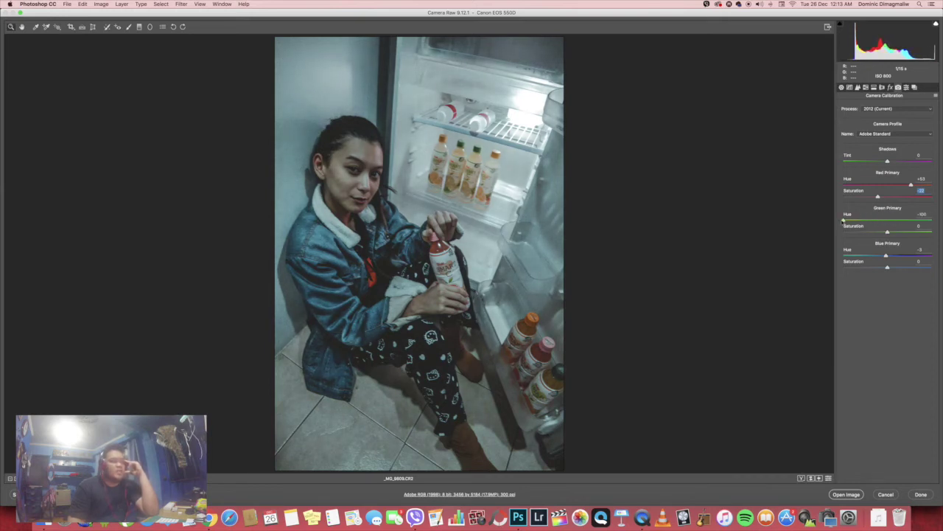
{"action": "mouse_move", "coordinate": [853, 219]}
{"action": "left_mouse_down"}
{"action": "mouse_move", "coordinate": [939, 222]}
{"action": "mouse_move", "coordinate": [804, 225]}
{"action": "left_mouse_up"}
{"action": "mouse_move", "coordinate": [802, 228]}
{"action": "left_mouse_down"}
{"action": "mouse_move", "coordinate": [887, 229]}
{"action": "mouse_move", "coordinate": [865, 268]}
{"action": "mouse_move", "coordinate": [889, 257]}
{"action": "left_mouse_up"}
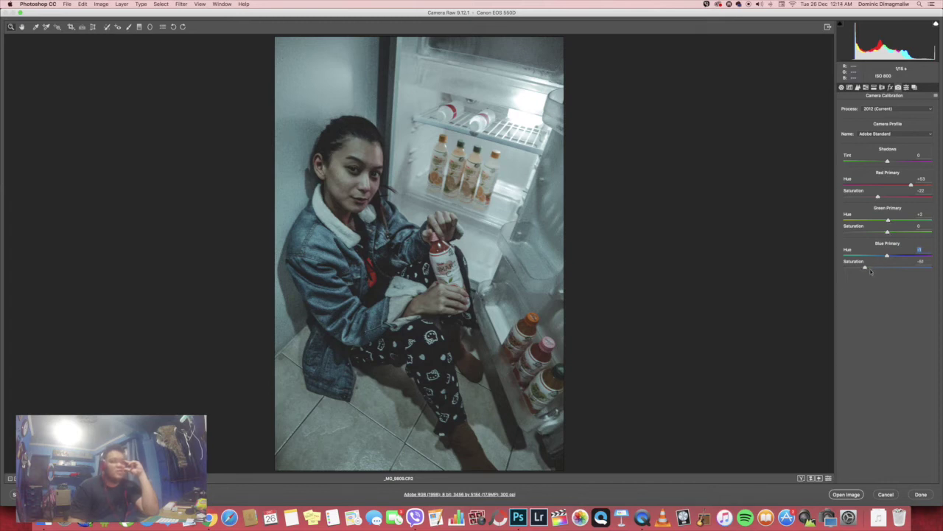
{"action": "left_click_drag", "start_coordinate": [870, 269], "coordinate": [889, 270]}
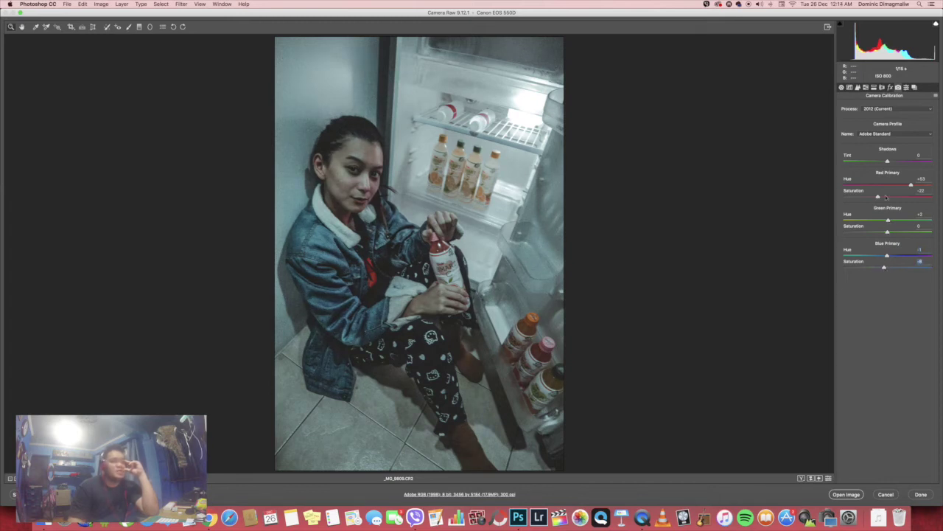
{"action": "left_click_drag", "start_coordinate": [911, 185], "coordinate": [893, 185]}
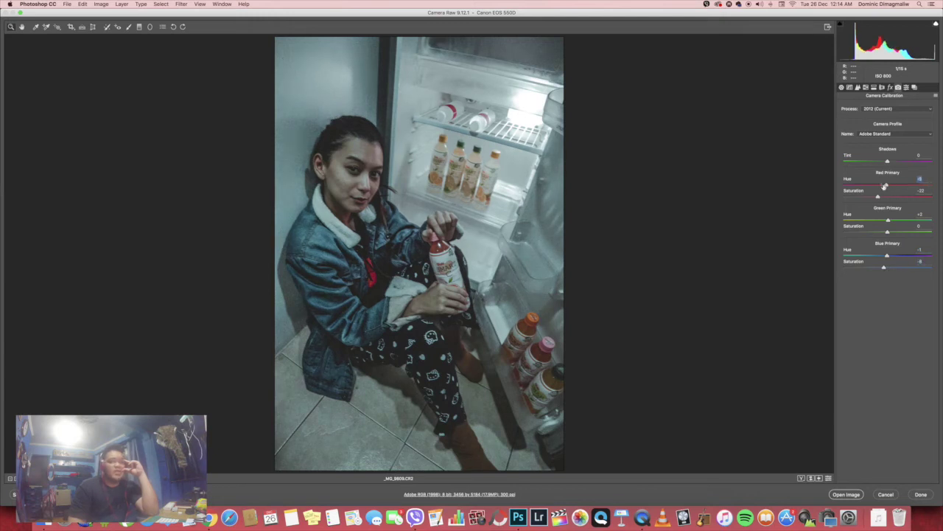
Lift the curve's darkest point, then set Exposure -0.15, Whites +41 and reduce magenta tint
{"action": "left_click", "coordinate": [849, 88]}
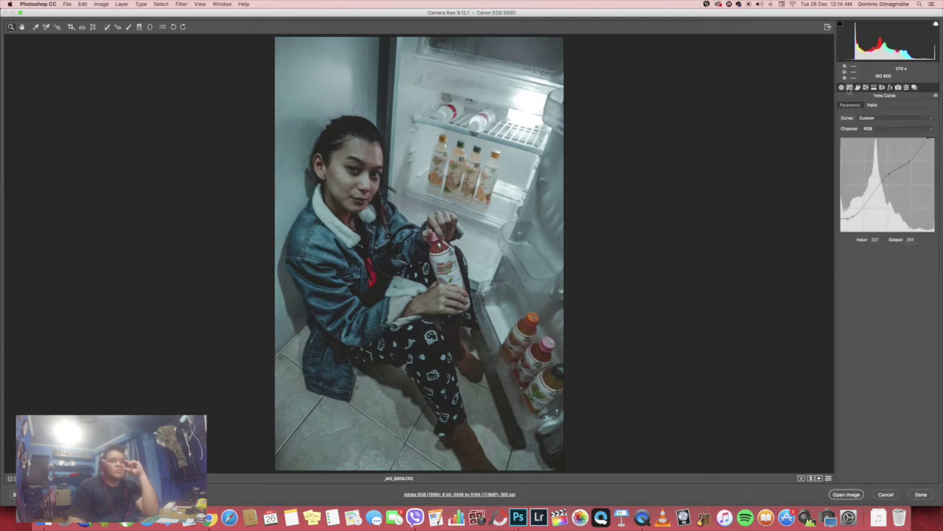
{"action": "left_click_drag", "start_coordinate": [849, 218], "coordinate": [848, 219]}
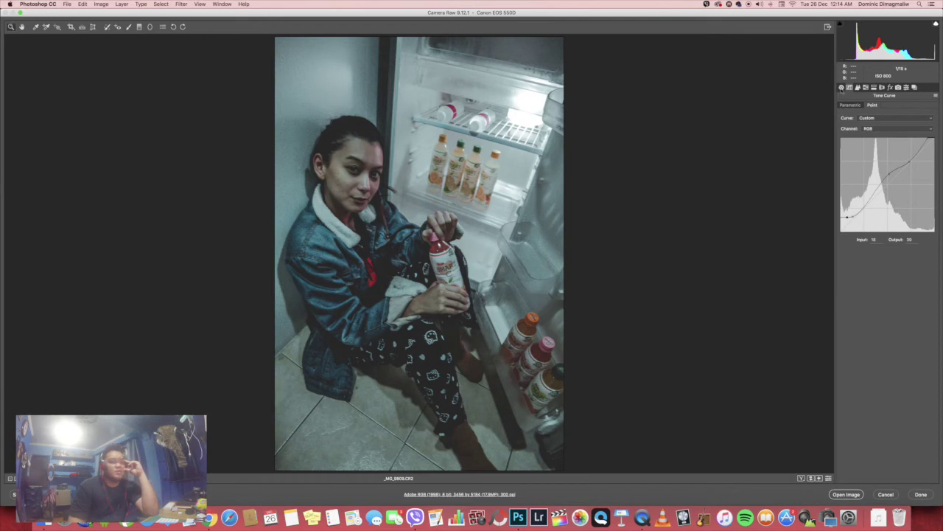
{"action": "left_click", "coordinate": [841, 88]}
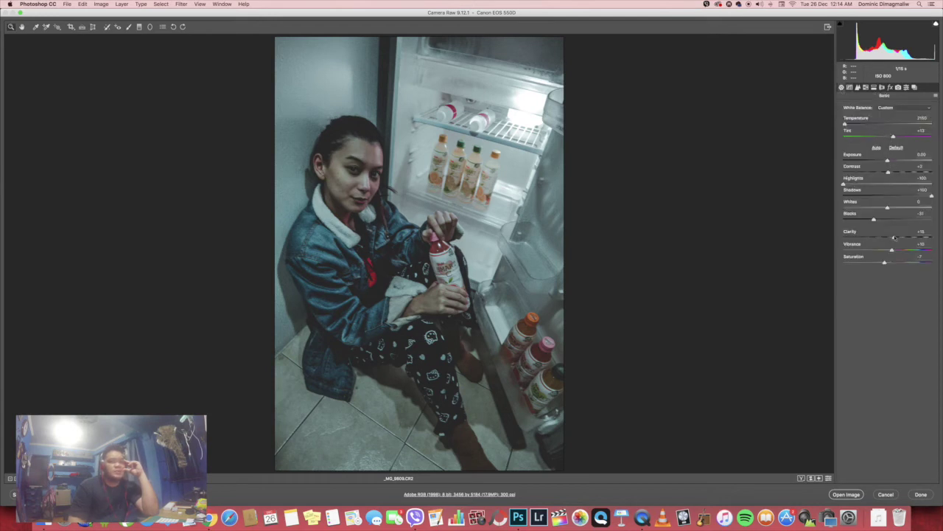
{"action": "left_click_drag", "start_coordinate": [887, 161], "coordinate": [885, 161]}
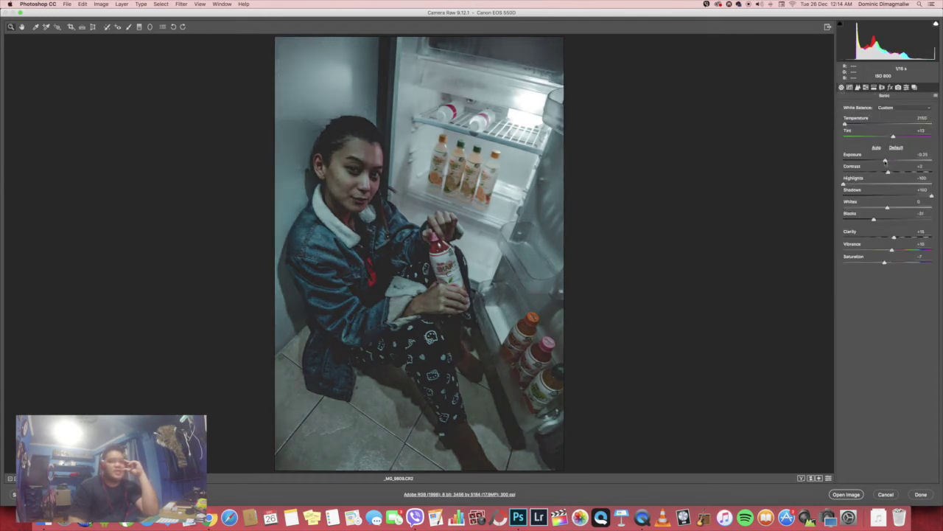
{"action": "mouse_move", "coordinate": [886, 207]}
{"action": "left_mouse_down"}
{"action": "mouse_move", "coordinate": [918, 207]}
{"action": "mouse_move", "coordinate": [907, 209]}
{"action": "left_mouse_up"}
{"action": "left_click", "coordinate": [908, 210]}
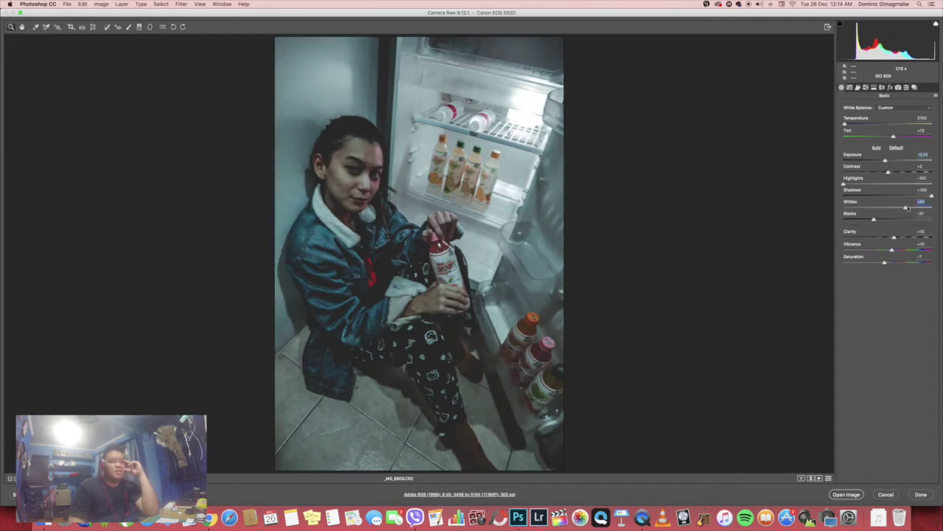
{"action": "left_click_drag", "start_coordinate": [886, 160], "coordinate": [886, 161]}
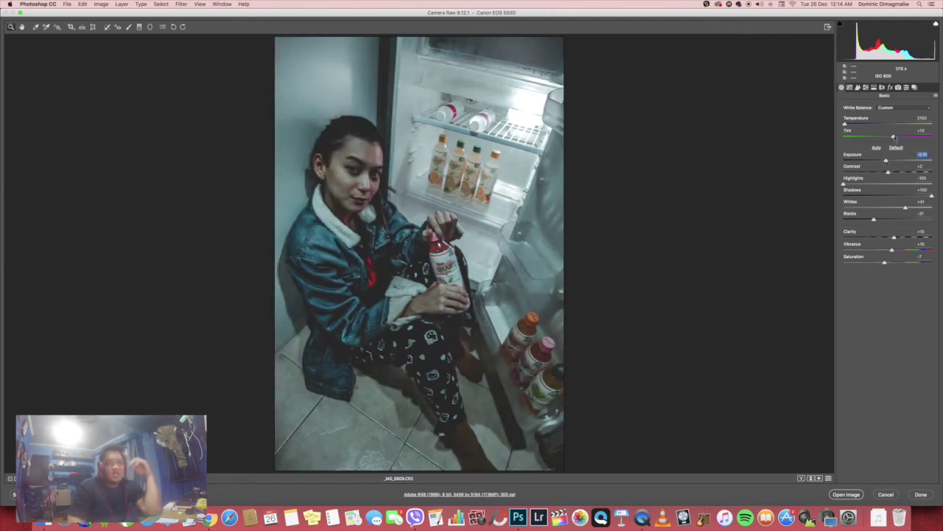
{"action": "left_click_drag", "start_coordinate": [893, 136], "coordinate": [835, 130]}
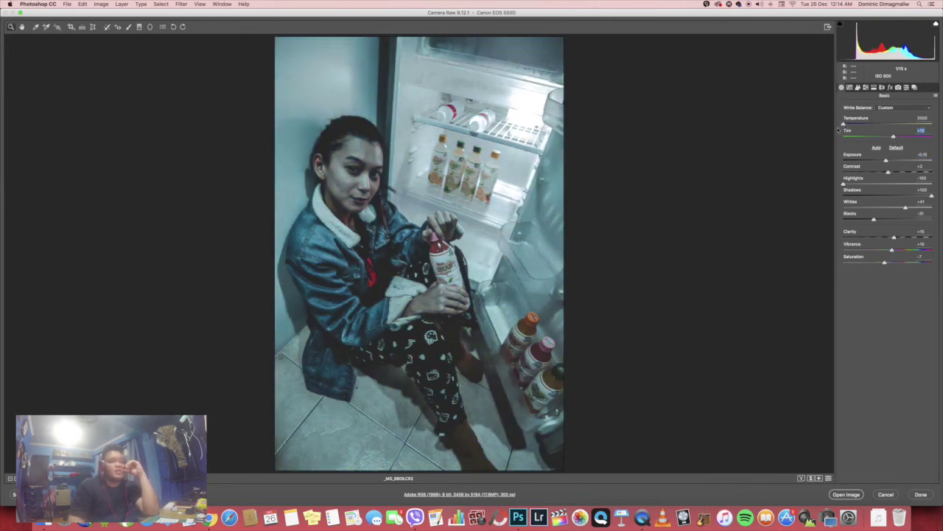
Check the Tone Curve and Detail settings, then lower the Blues luminance
{"action": "left_click_drag", "start_coordinate": [844, 126], "coordinate": [845, 125]}
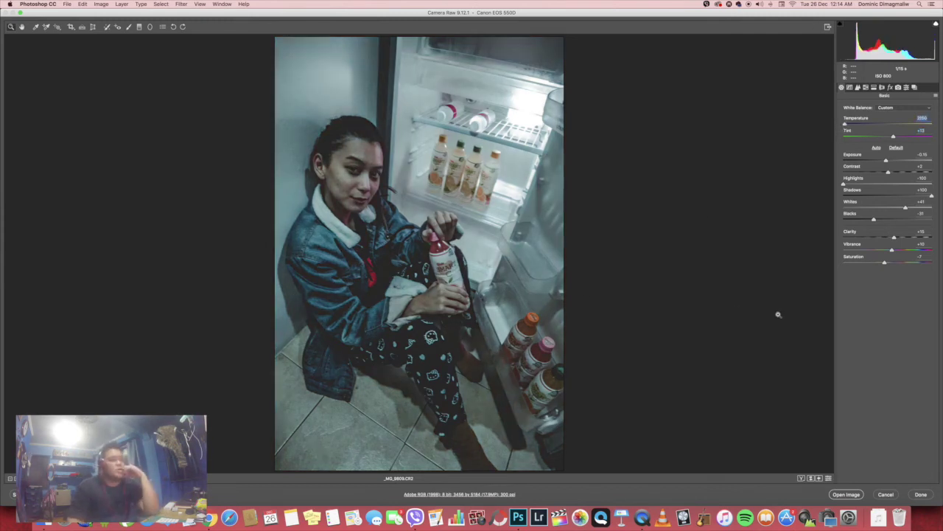
{"action": "left_click", "coordinate": [850, 87]}
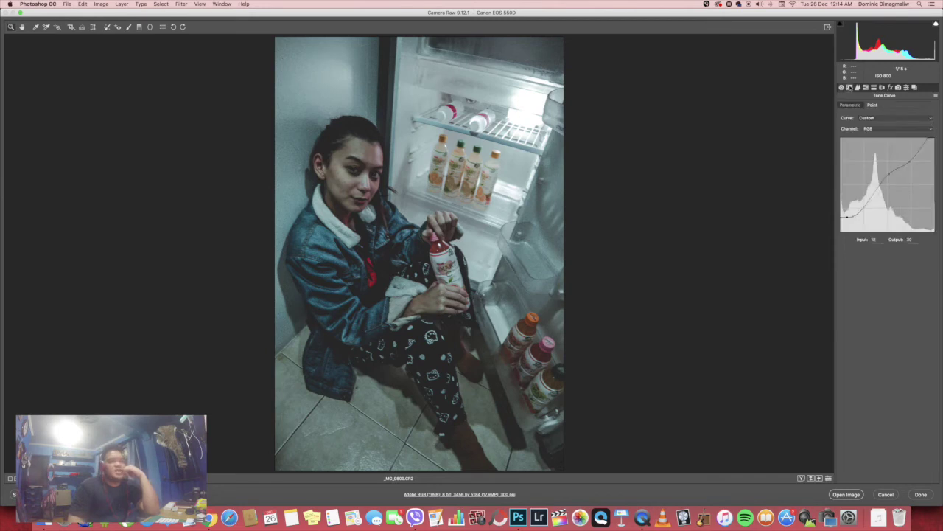
{"action": "left_click", "coordinate": [858, 88]}
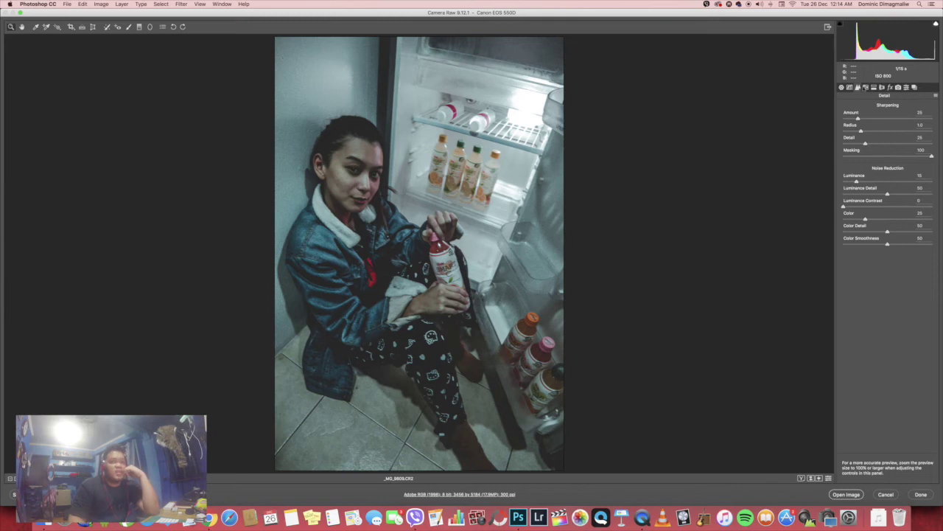
{"action": "left_click", "coordinate": [866, 88]}
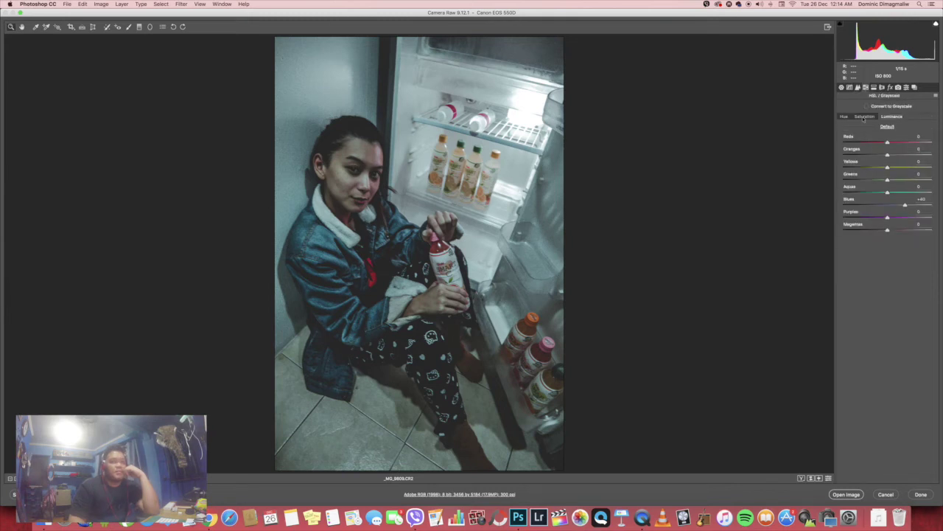
{"action": "left_click_drag", "start_coordinate": [884, 204], "coordinate": [860, 205]}
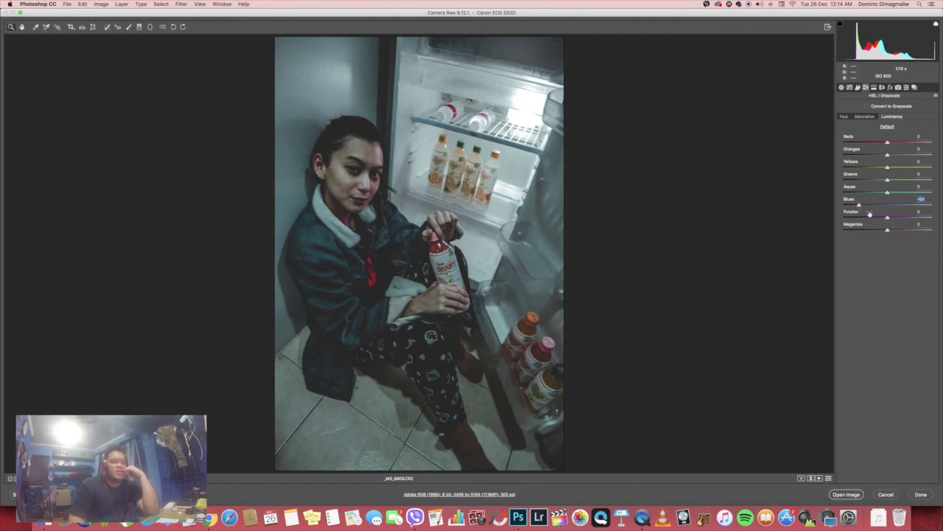
{"action": "left_click", "coordinate": [872, 206]}
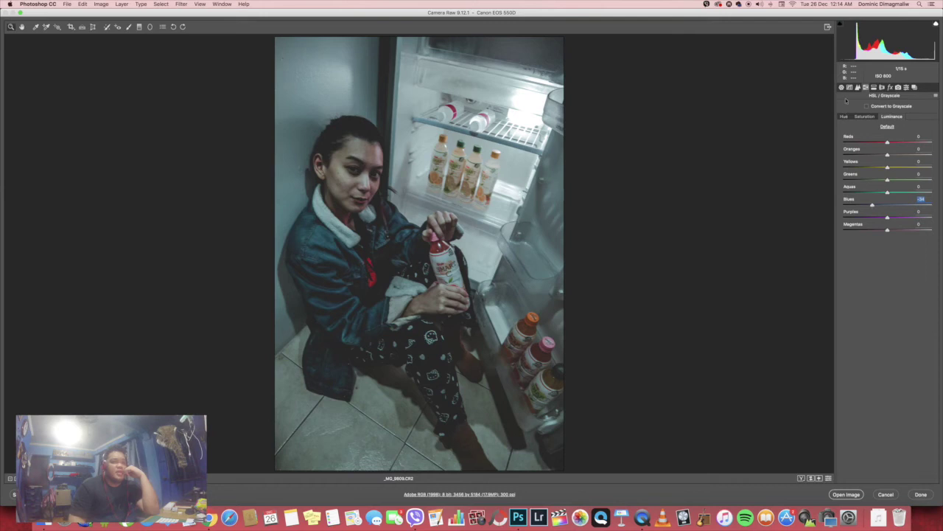
Nudge Exposure up to +0.15 and finish the Camera Raw edit
{"action": "left_click", "coordinate": [842, 87]}
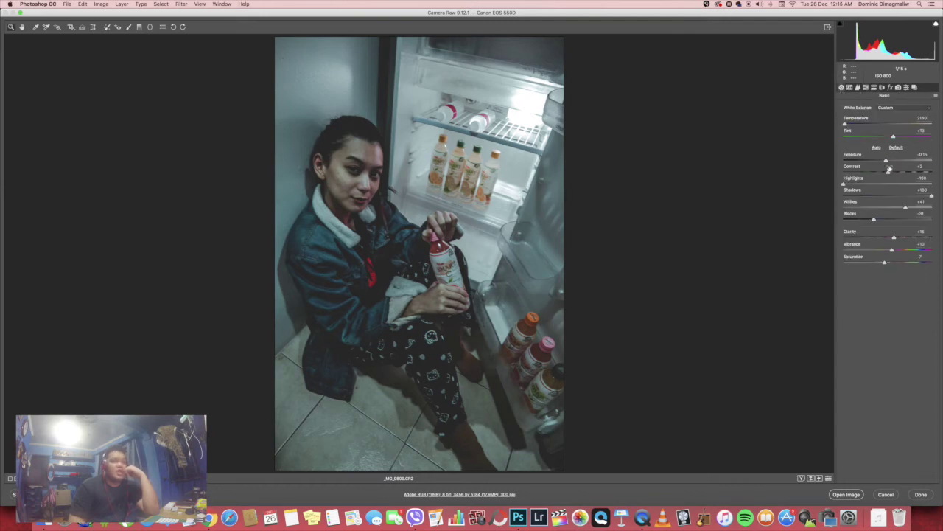
{"action": "left_click_drag", "start_coordinate": [886, 160], "coordinate": [889, 161]}
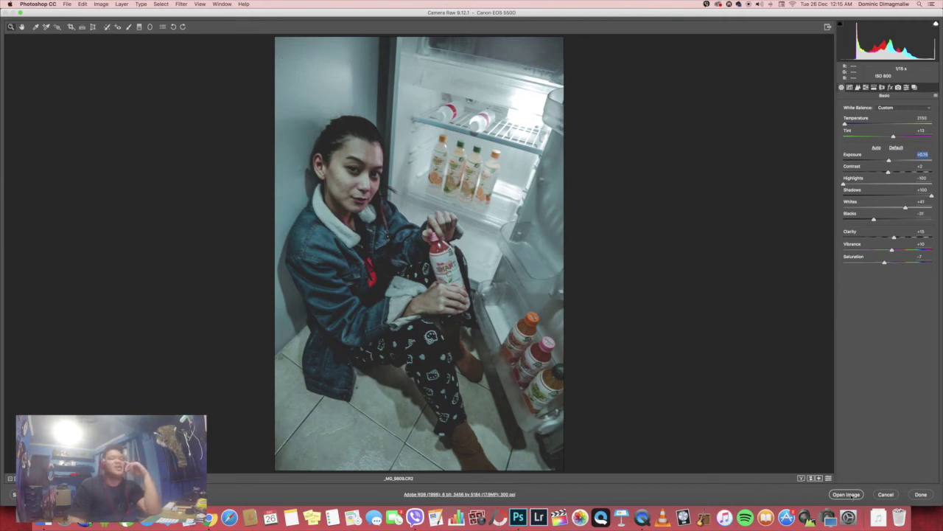
{"action": "key", "text": "Escape"}
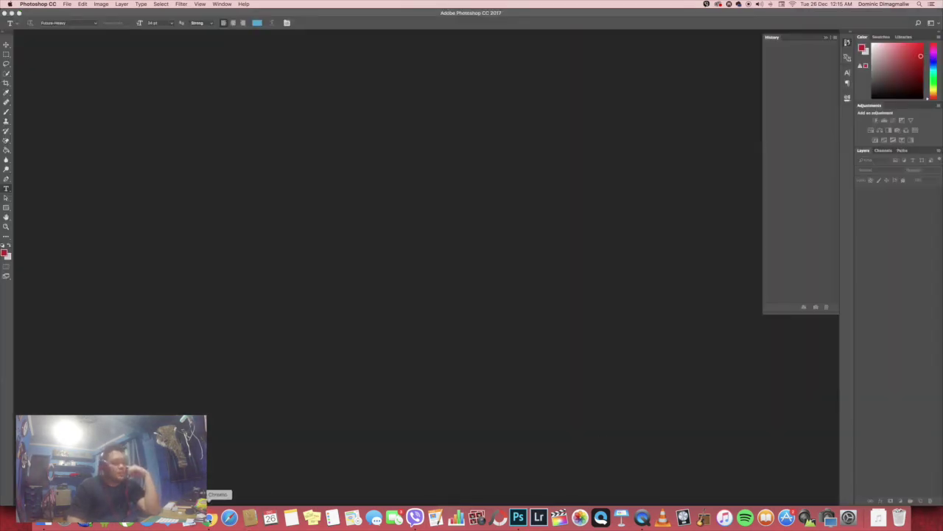
Browse the 100CANON raw files in Finder, preview _MG_9858.CR2, then show Desktop
{"action": "left_click", "coordinate": [209, 518]}
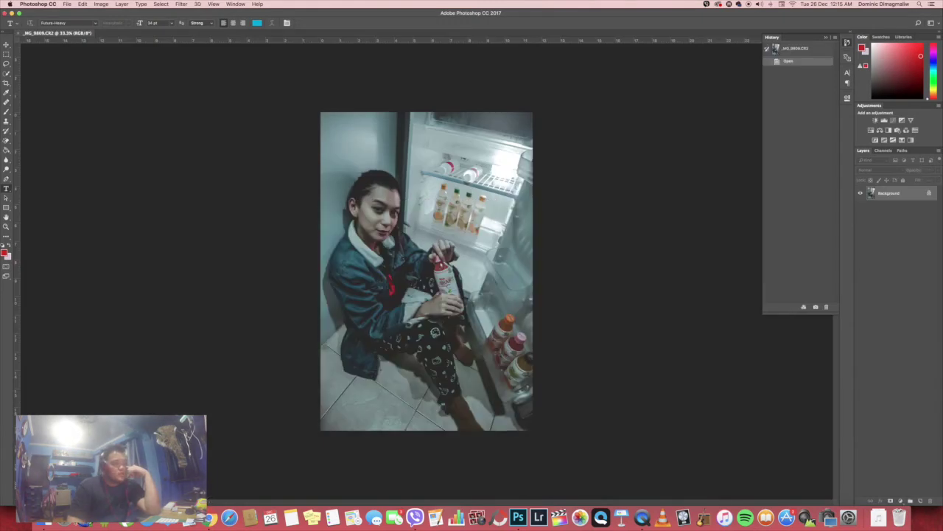
{"action": "key", "text": "super+Tab"}
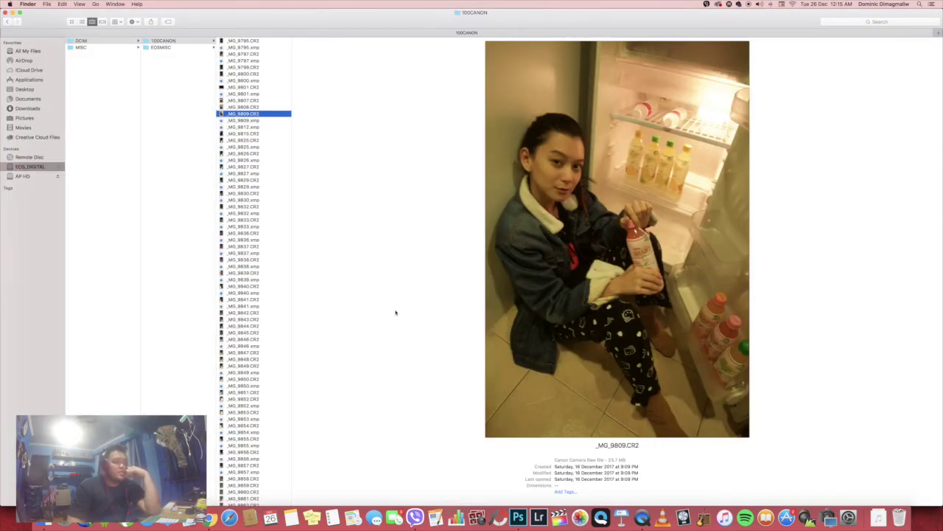
{"action": "scroll", "coordinate": [240, 290], "scroll_direction": "down", "scroll_amount": 5}
{"action": "left_click", "coordinate": [243, 306]}
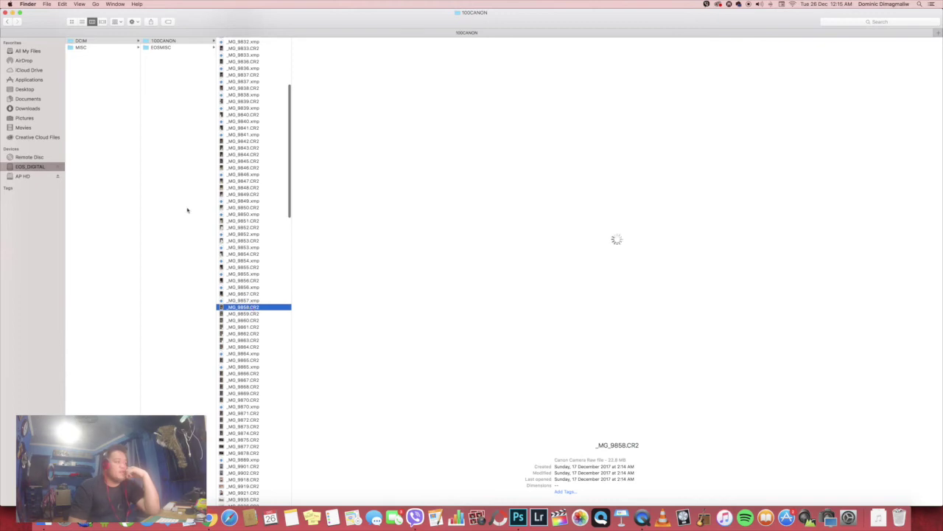
{"action": "left_click", "coordinate": [24, 89]}
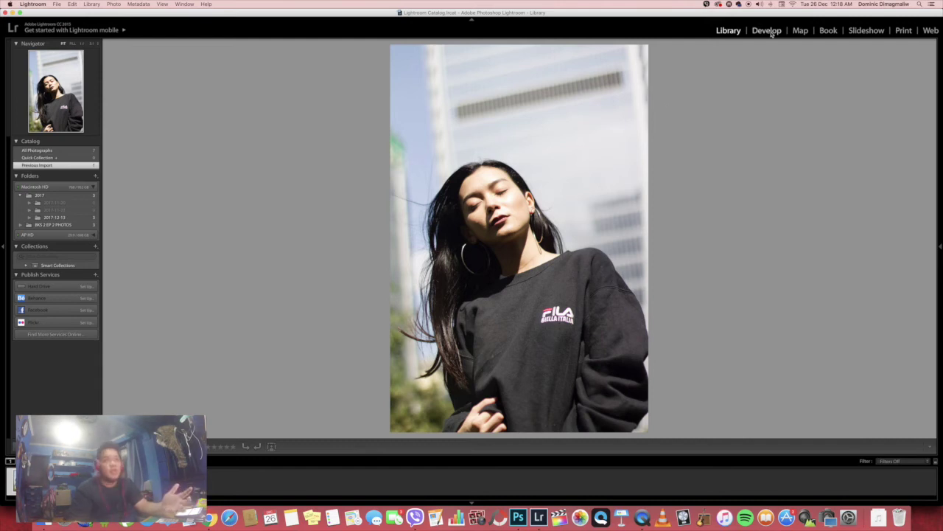
Bring the FILA portrait into Develop and survey the right panels, checking the face in Detail
{"action": "key", "text": "d"}
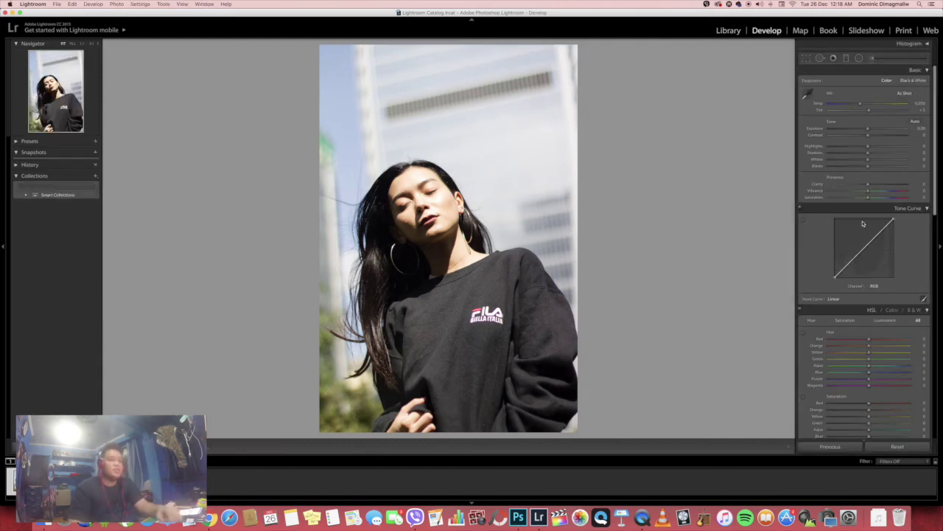
{"action": "scroll", "coordinate": [866, 154], "scroll_direction": "down", "scroll_amount": 3}
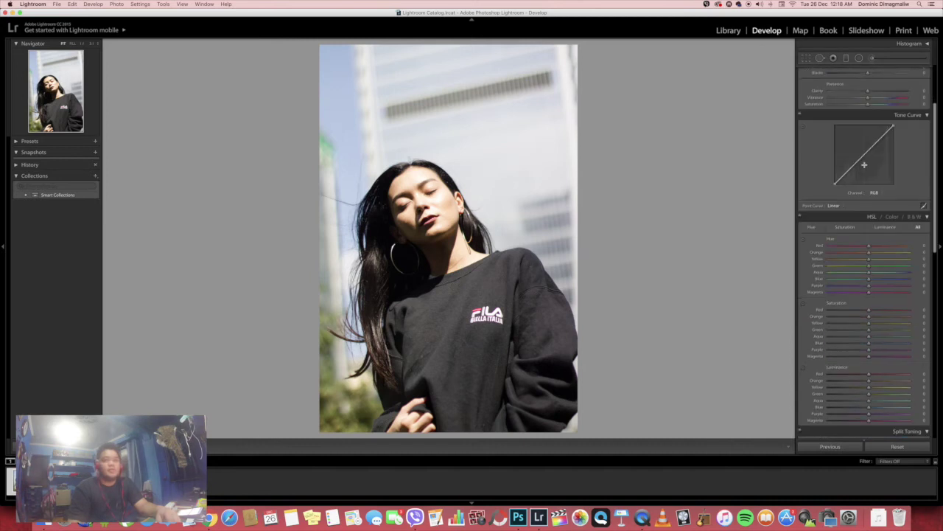
{"action": "scroll", "coordinate": [867, 162], "scroll_direction": "down", "scroll_amount": 3}
{"action": "scroll", "coordinate": [866, 167], "scroll_direction": "down", "scroll_amount": 2}
{"action": "scroll", "coordinate": [866, 167], "scroll_direction": "down", "scroll_amount": 1}
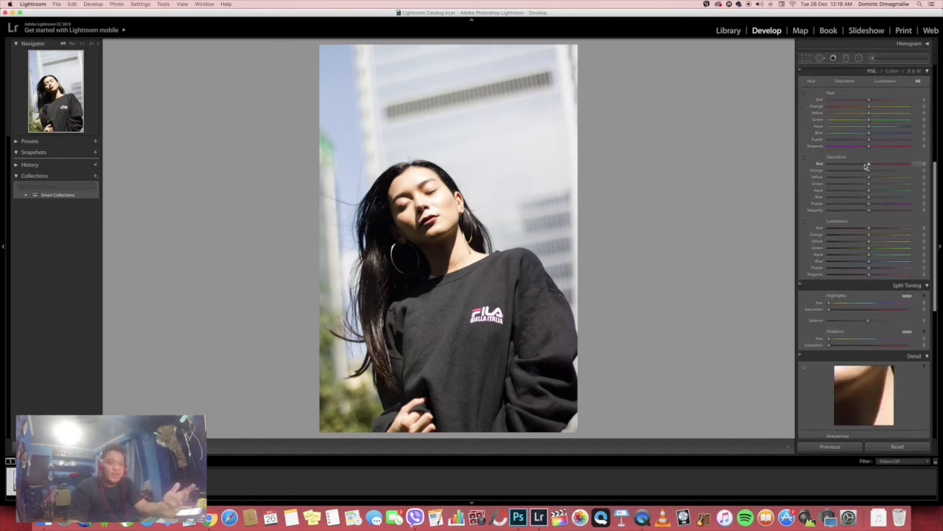
{"action": "scroll", "coordinate": [867, 167], "scroll_direction": "down", "scroll_amount": 3}
{"action": "scroll", "coordinate": [899, 294], "scroll_direction": "down", "scroll_amount": 2}
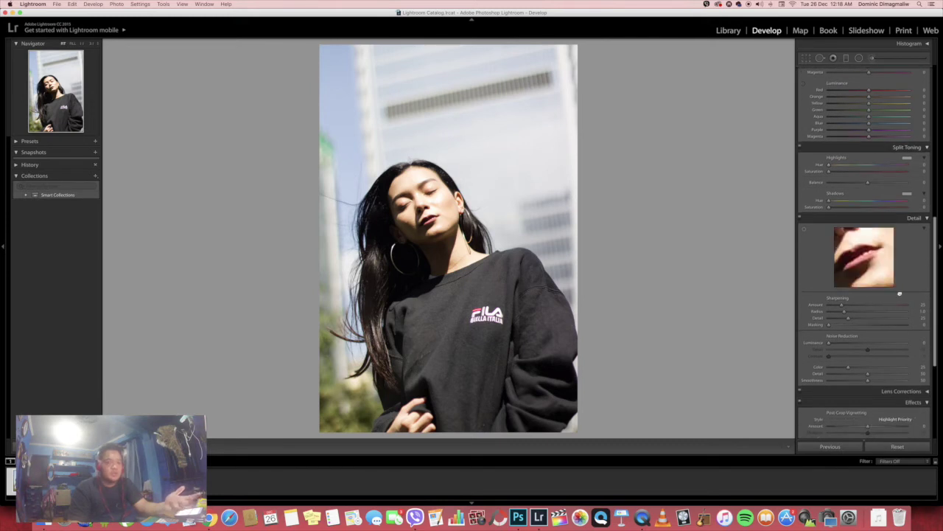
{"action": "left_click_drag", "start_coordinate": [866, 258], "coordinate": [868, 252]}
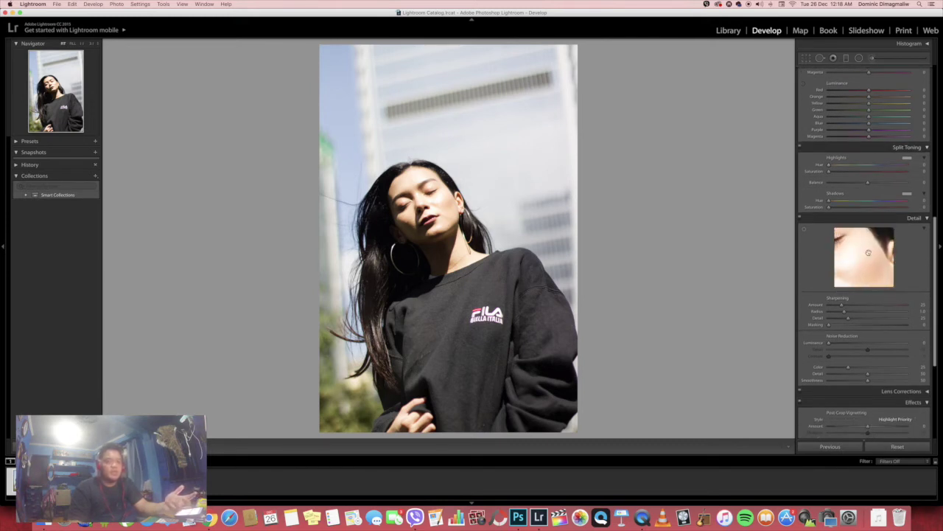
{"action": "scroll", "coordinate": [827, 262], "scroll_direction": "up", "scroll_amount": 5}
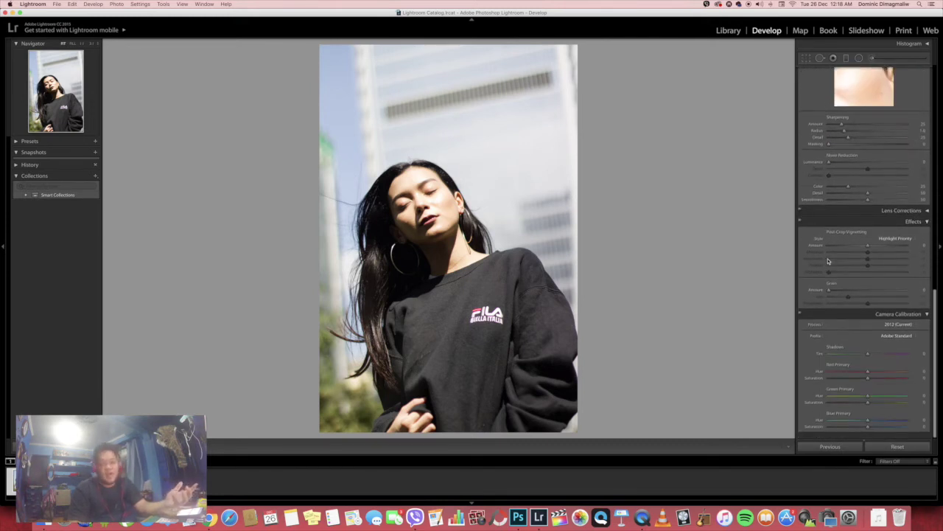
{"action": "scroll", "coordinate": [821, 260], "scroll_direction": "up", "scroll_amount": 2}
{"action": "scroll", "coordinate": [817, 258], "scroll_direction": "up", "scroll_amount": 6}
{"action": "scroll", "coordinate": [813, 256], "scroll_direction": "up", "scroll_amount": 1}
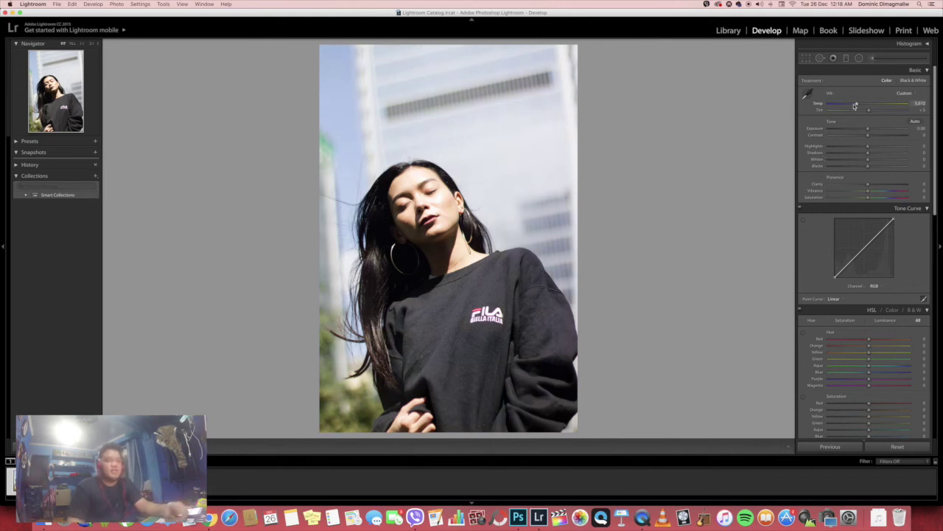
Set Temp 6,346, Tint −19, Exposure −0.75, Highlights −100, Shadows +53 and Whites +27
{"action": "mouse_move", "coordinate": [859, 106]}
{"action": "left_mouse_down"}
{"action": "mouse_move", "coordinate": [848, 107]}
{"action": "mouse_move", "coordinate": [863, 105]}
{"action": "left_mouse_up"}
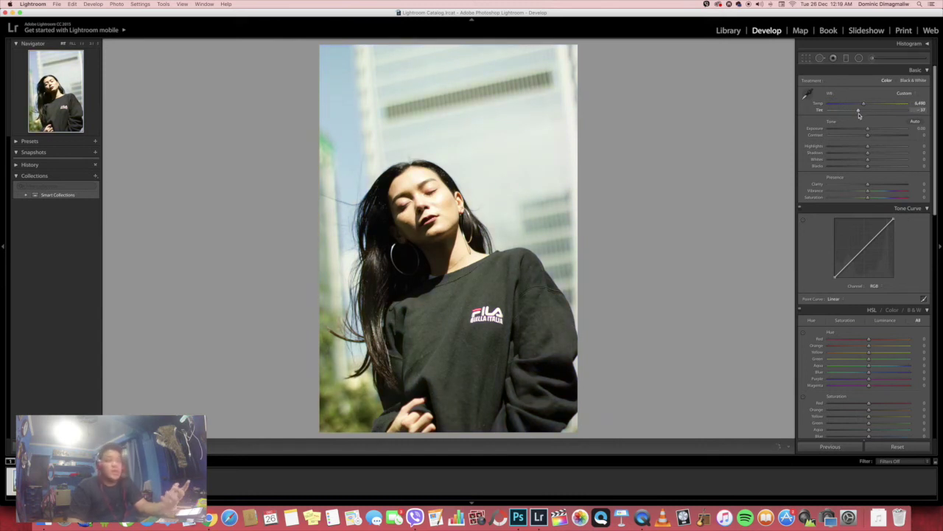
{"action": "left_click_drag", "start_coordinate": [859, 110], "coordinate": [858, 109]}
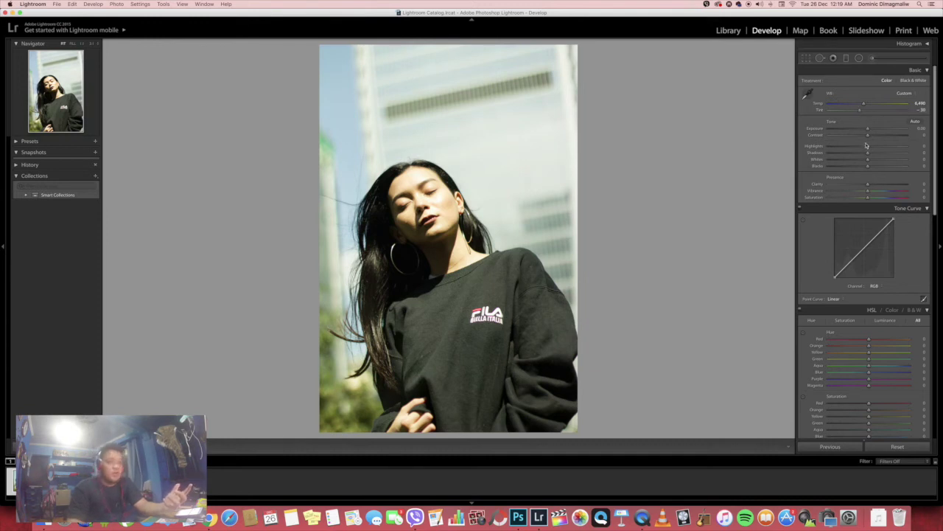
{"action": "mouse_move", "coordinate": [866, 147]}
{"action": "left_mouse_down"}
{"action": "mouse_move", "coordinate": [829, 146]}
{"action": "mouse_move", "coordinate": [924, 154]}
{"action": "left_mouse_up"}
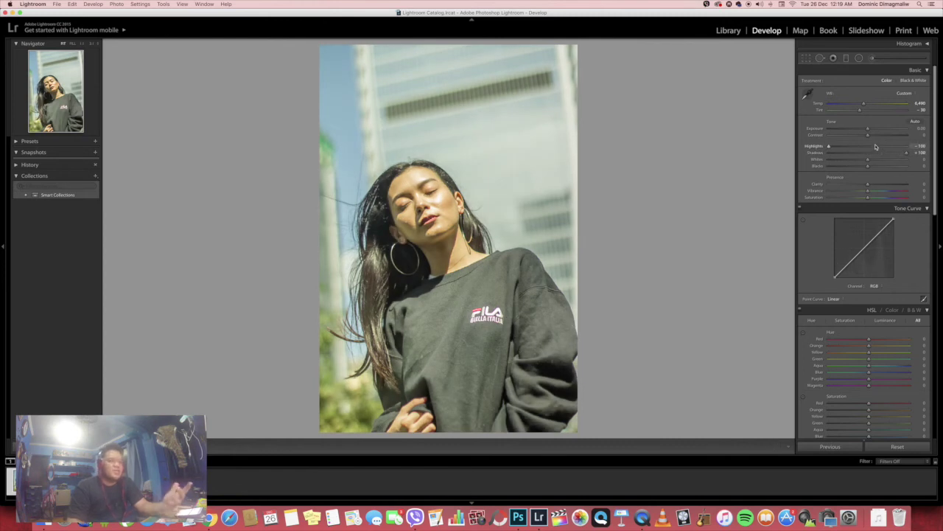
{"action": "left_click_drag", "start_coordinate": [868, 130], "coordinate": [861, 133]}
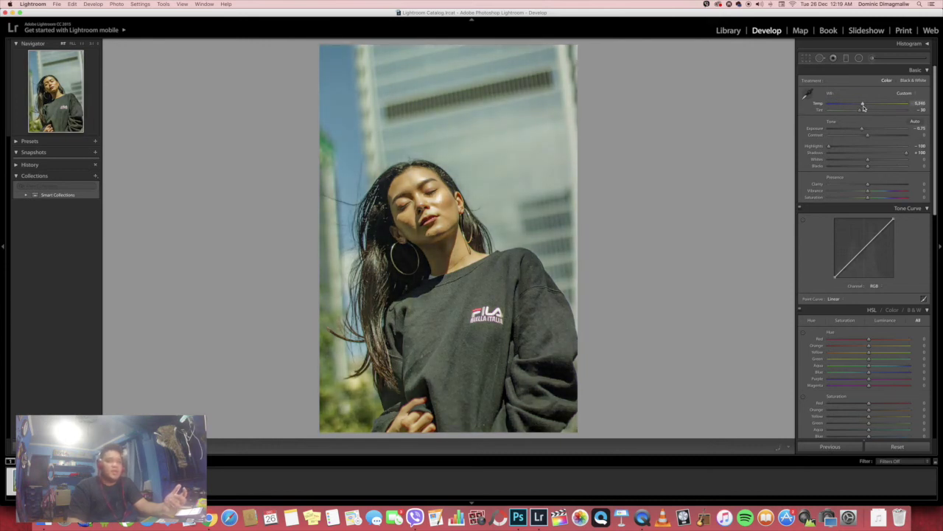
{"action": "left_click", "coordinate": [863, 106]}
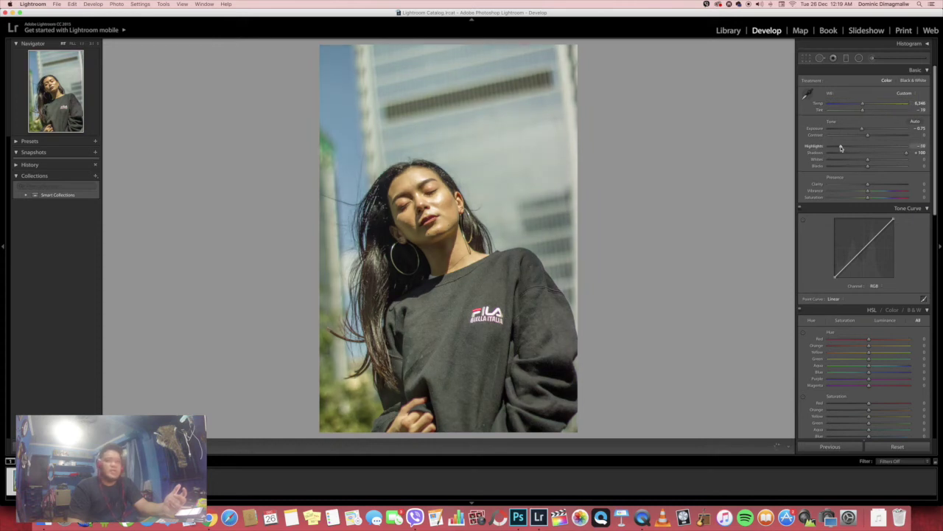
{"action": "left_click_drag", "start_coordinate": [907, 152], "coordinate": [893, 154]}
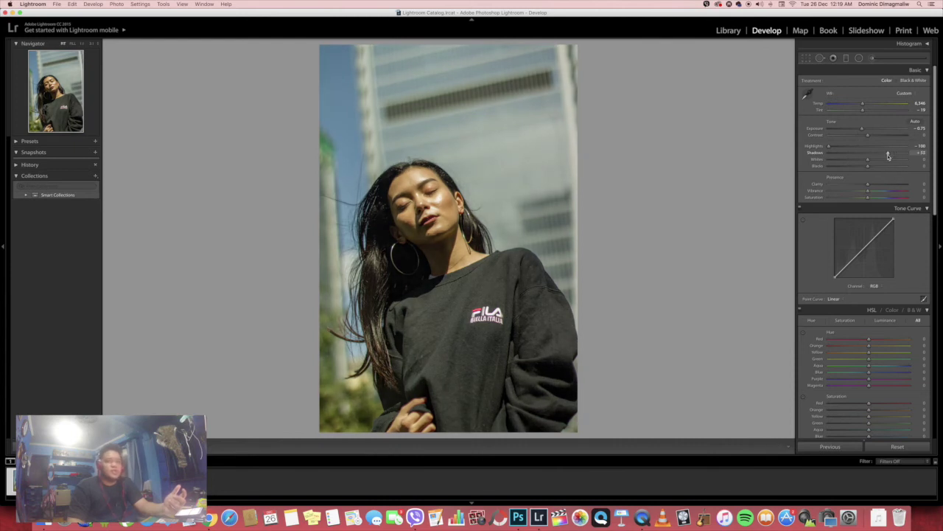
{"action": "left_click_drag", "start_coordinate": [870, 162], "coordinate": [882, 161]}
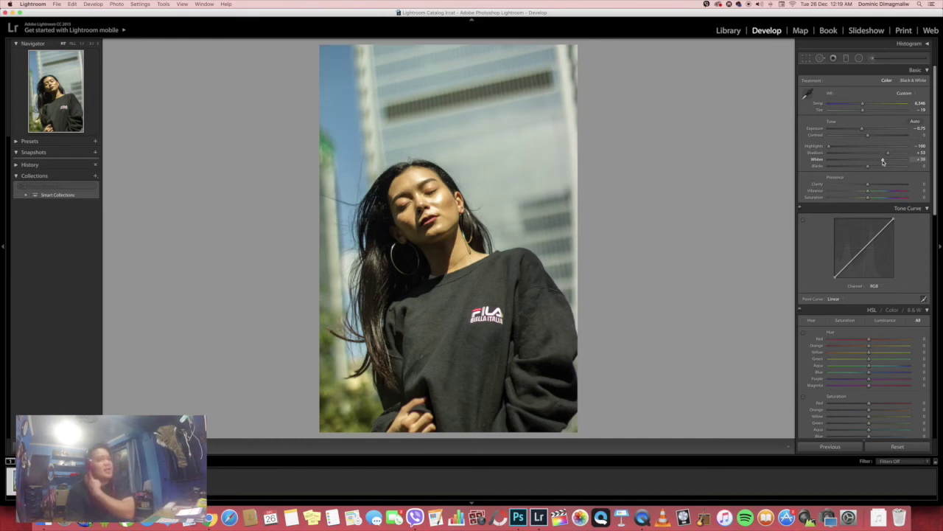
{"action": "left_click_drag", "start_coordinate": [883, 162], "coordinate": [856, 169]}
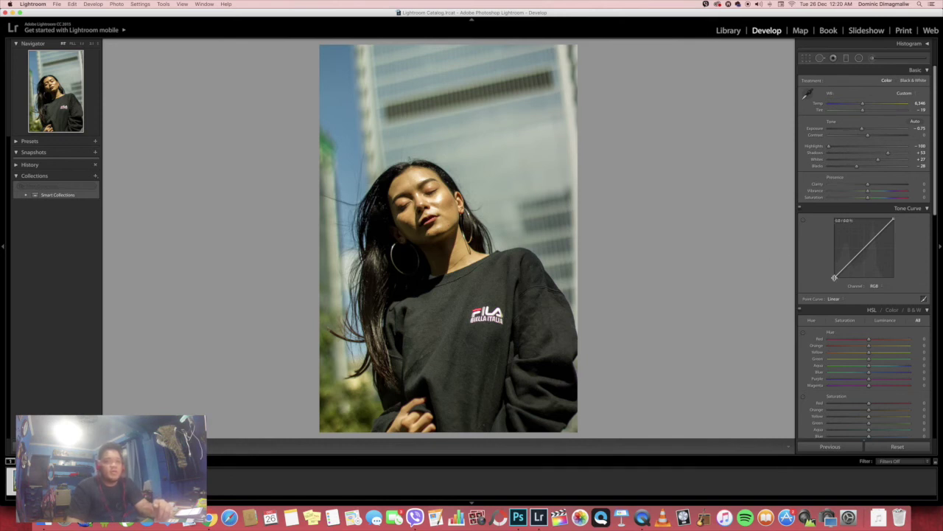
Lift the tone curve's black point, then undo an accidental reject flag
{"action": "mouse_move", "coordinate": [834, 278]}
{"action": "left_mouse_down"}
{"action": "mouse_move", "coordinate": [868, 257]}
{"action": "mouse_move", "coordinate": [863, 243]}
{"action": "left_mouse_up"}
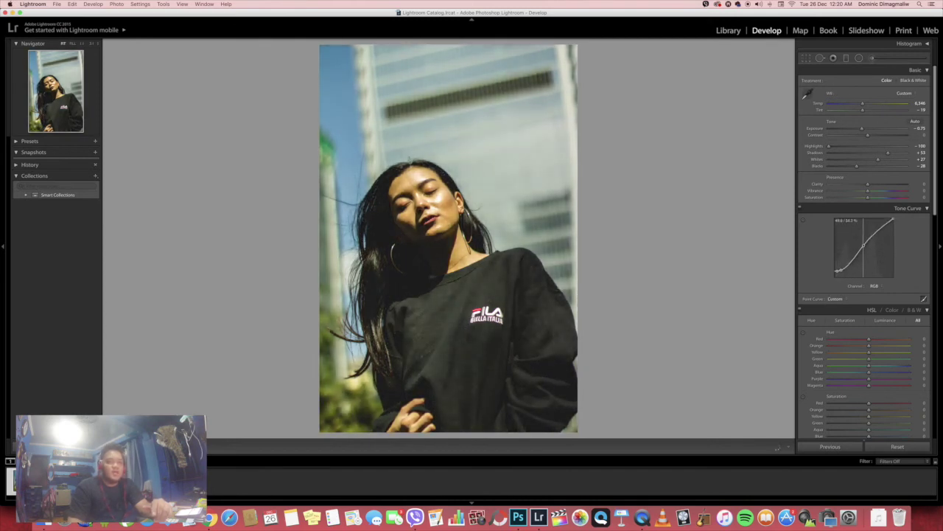
{"action": "left_click_drag", "start_coordinate": [838, 276], "coordinate": [839, 272]}
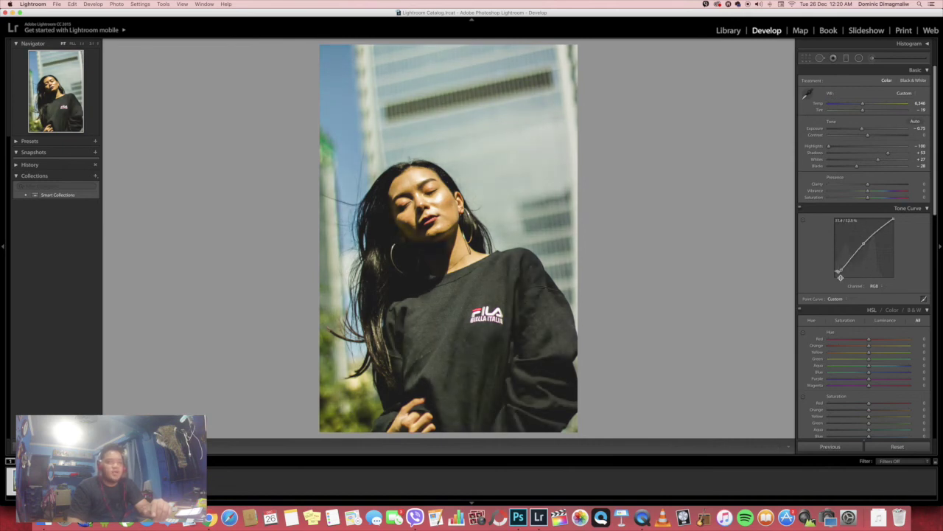
{"action": "key", "text": "z"}
{"action": "key", "text": "x"}
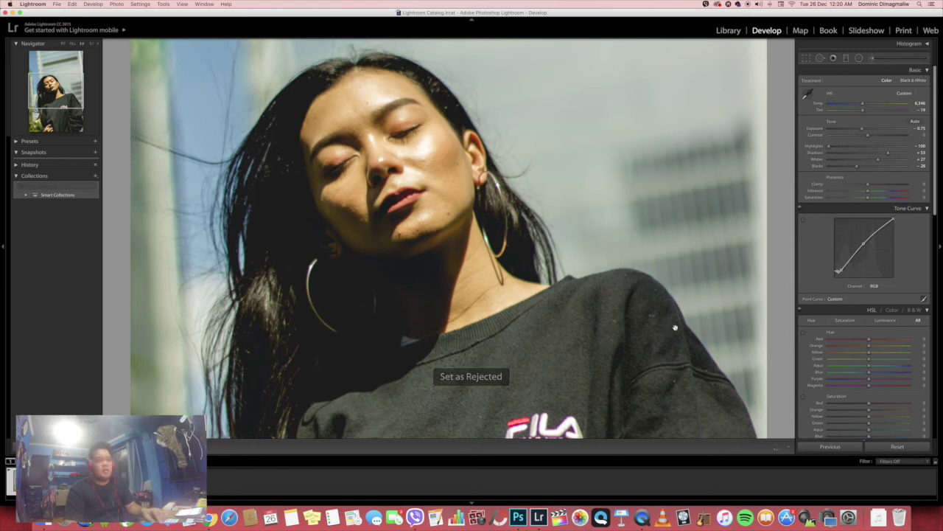
{"action": "key", "text": "ctrl+z"}
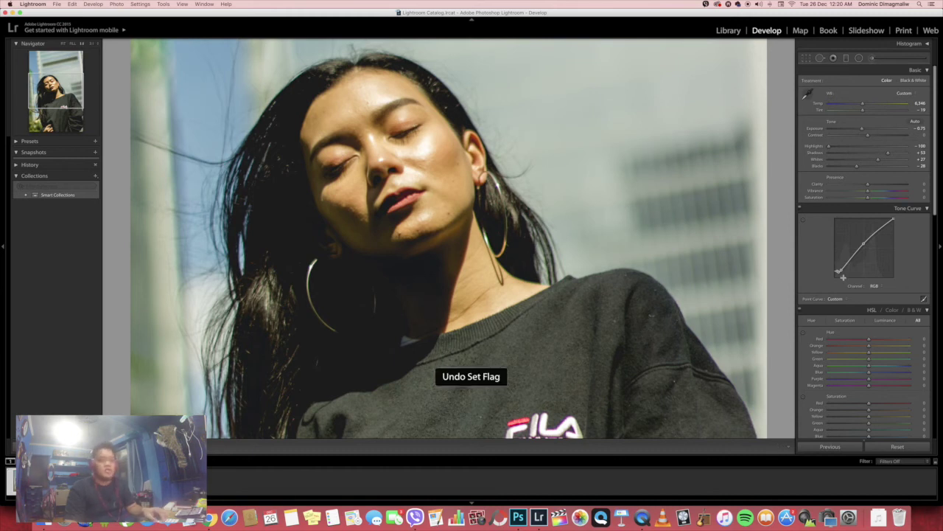
{"action": "key", "text": "ctrl+z"}
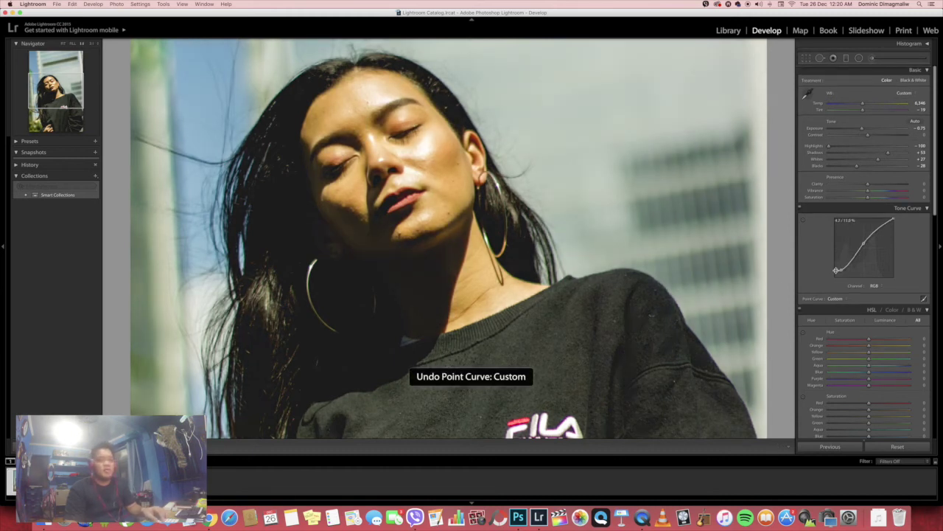
Lift the black point for faded shadows and raise an upper curve point for brighter highlights
{"action": "left_click_drag", "start_coordinate": [836, 270], "coordinate": [838, 267]}
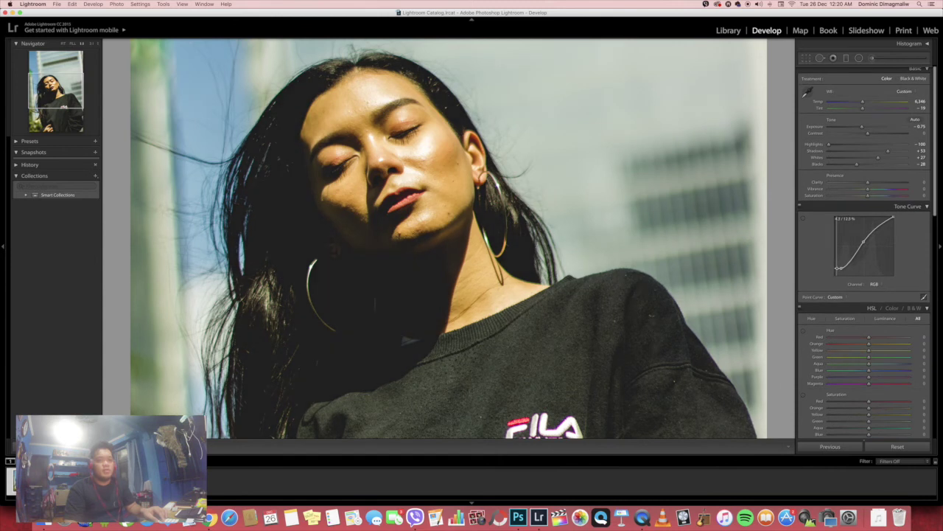
{"action": "key", "text": "ctrl+0"}
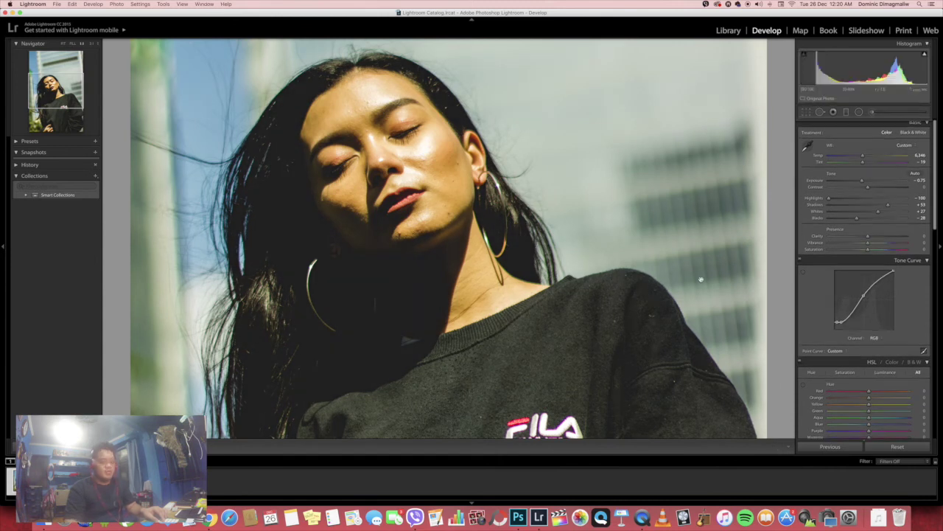
{"action": "left_click", "coordinate": [702, 304]}
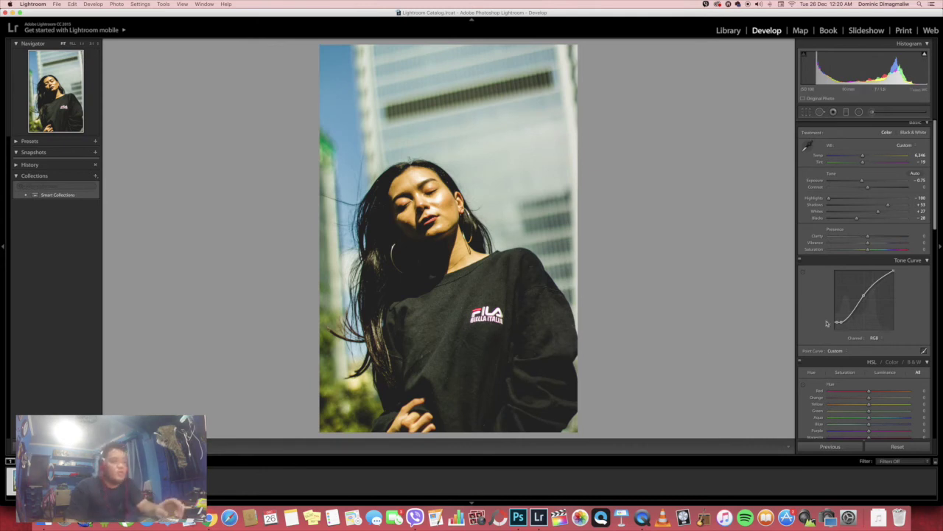
{"action": "left_click_drag", "start_coordinate": [878, 285], "coordinate": [880, 292]}
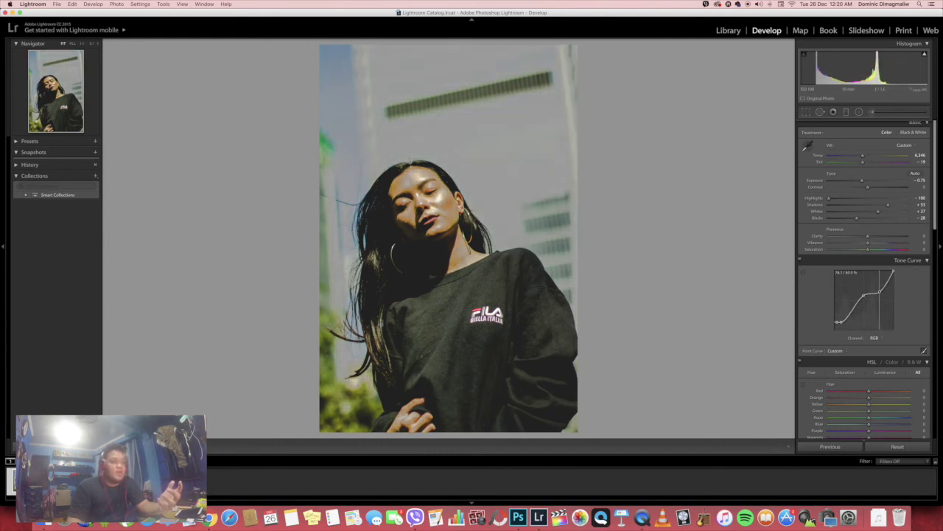
{"action": "left_click_drag", "start_coordinate": [879, 292], "coordinate": [879, 281]}
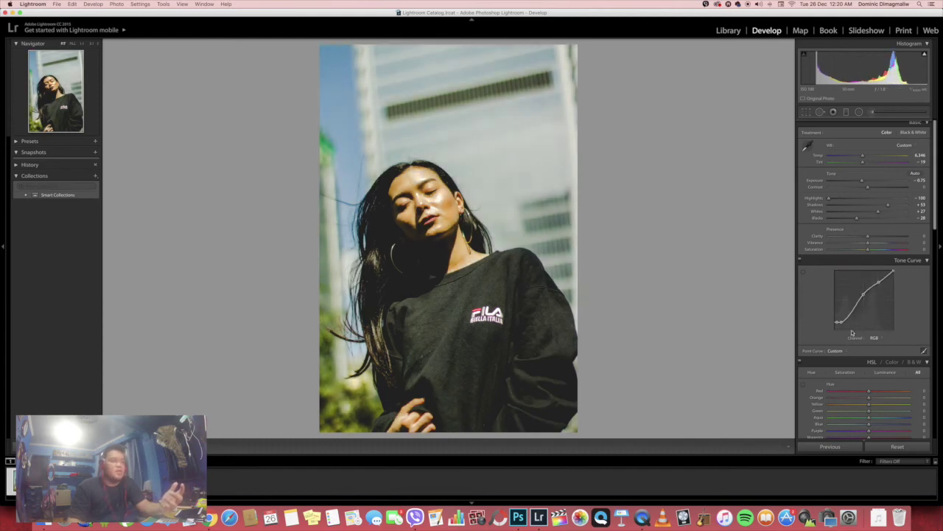
Shift the HSL hues to Orange −13 and Yellow −30
{"action": "scroll", "coordinate": [852, 333], "scroll_direction": "down", "scroll_amount": 1}
{"action": "scroll", "coordinate": [823, 294], "scroll_direction": "down", "scroll_amount": 3}
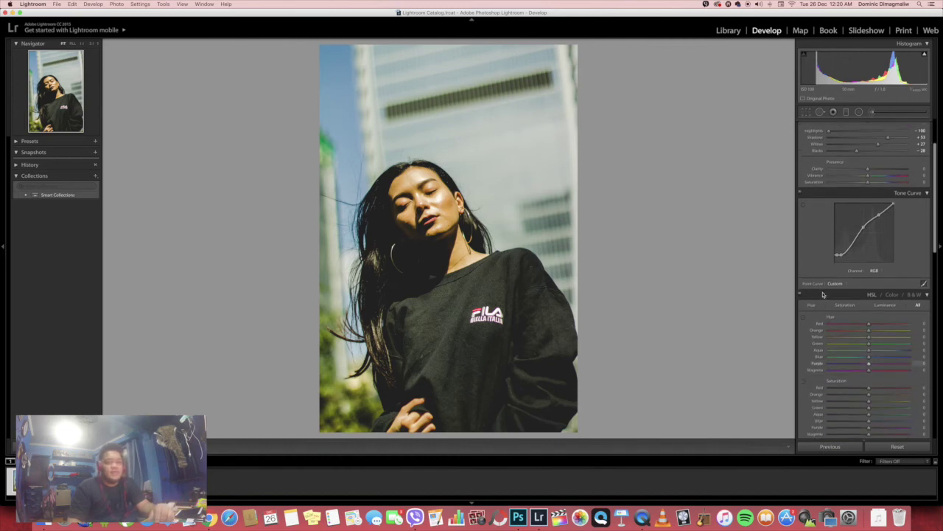
{"action": "scroll", "coordinate": [823, 294], "scroll_direction": "down", "scroll_amount": 1}
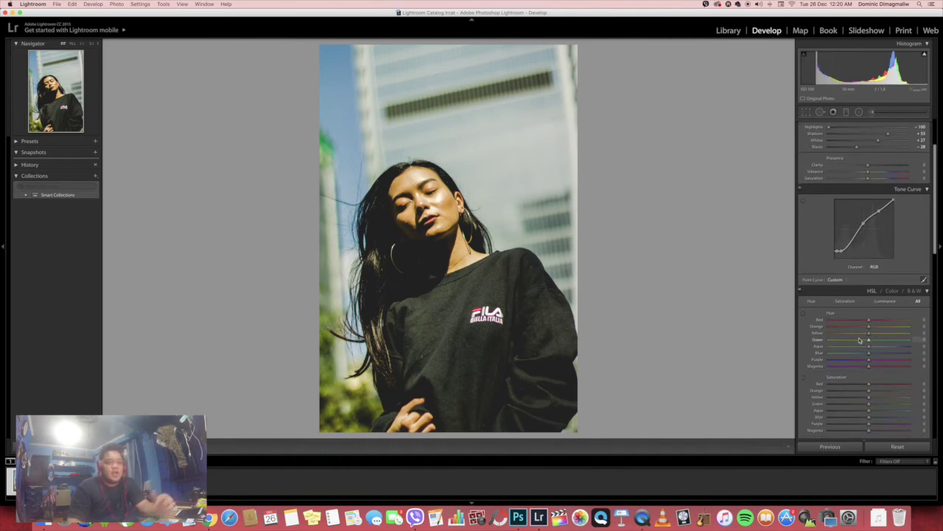
{"action": "scroll", "coordinate": [867, 329], "scroll_direction": "down", "scroll_amount": 1}
{"action": "left_click_drag", "start_coordinate": [869, 325], "coordinate": [870, 324]}
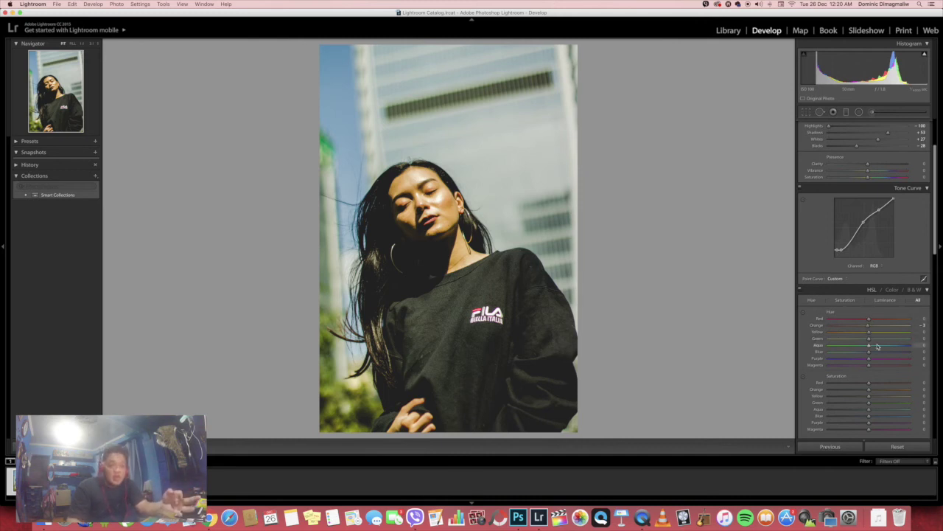
{"action": "left_click_drag", "start_coordinate": [869, 333], "coordinate": [860, 334]}
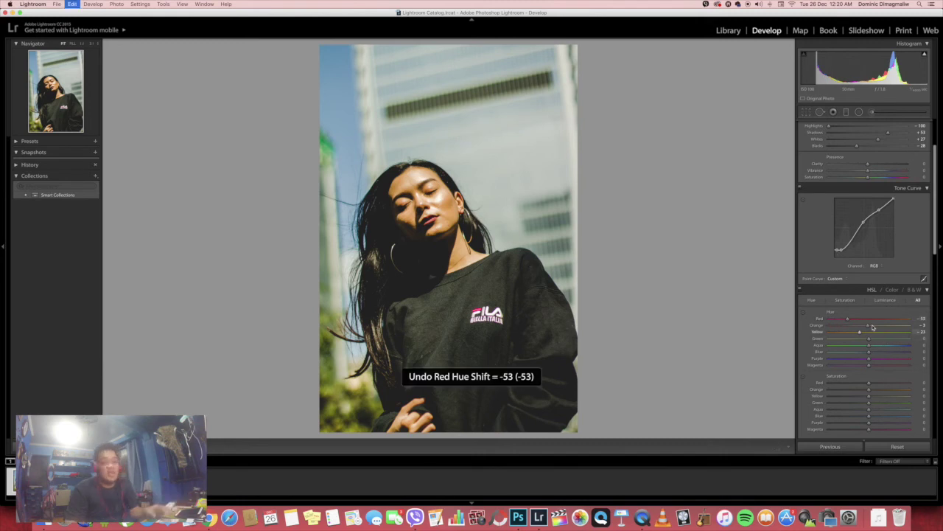
{"action": "key", "text": "super+z"}
{"action": "mouse_move", "coordinate": [867, 325]}
{"action": "left_mouse_down"}
{"action": "mouse_move", "coordinate": [878, 326]}
{"action": "mouse_move", "coordinate": [863, 328]}
{"action": "left_mouse_up"}
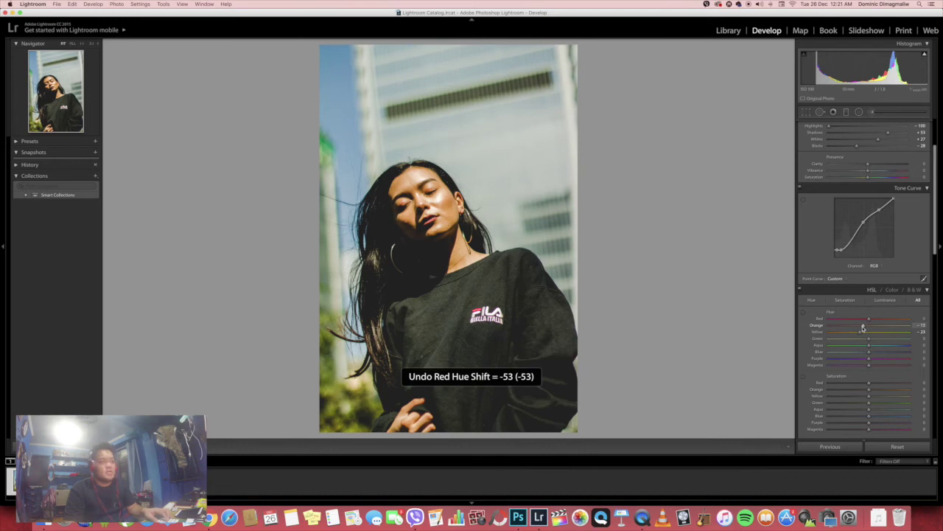
Lower Orange saturation to −53, undoing a stray Red saturation change
{"action": "key", "text": "super+alt+shift+s"}
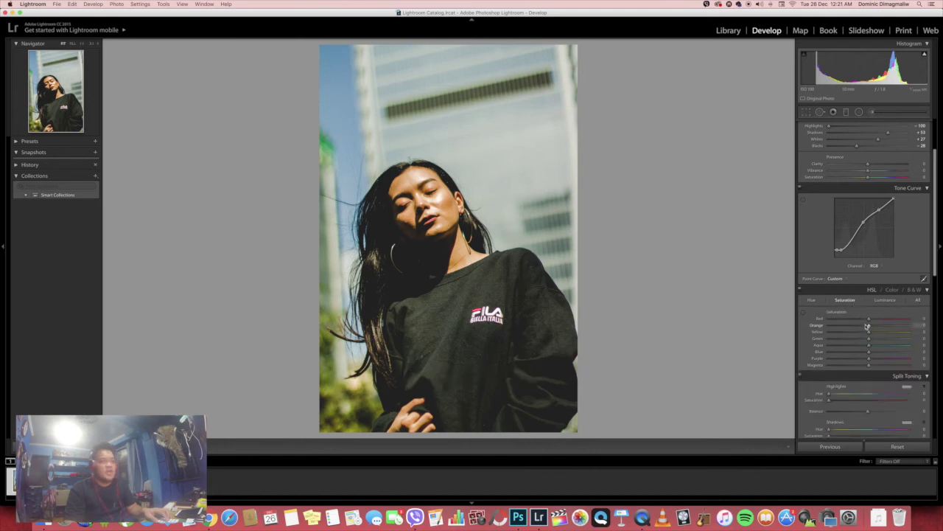
{"action": "left_click_drag", "start_coordinate": [860, 327], "coordinate": [850, 330]}
{"action": "mouse_move", "coordinate": [869, 318]}
{"action": "left_mouse_down"}
{"action": "mouse_move", "coordinate": [855, 318]}
{"action": "mouse_move", "coordinate": [865, 334]}
{"action": "left_mouse_up"}
{"action": "key", "text": "super+z"}
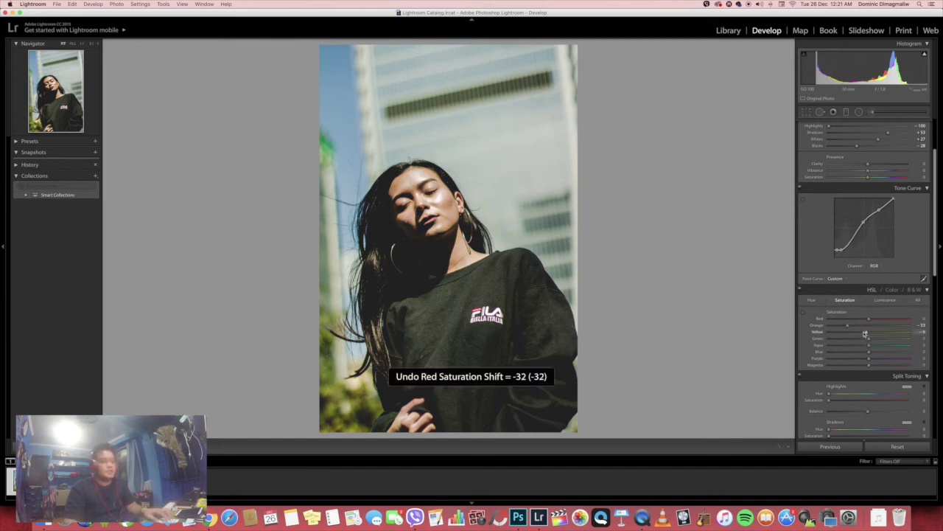
Shift the Blue hue to −41 toward teal and Aqua to −6
{"action": "left_click", "coordinate": [811, 300]}
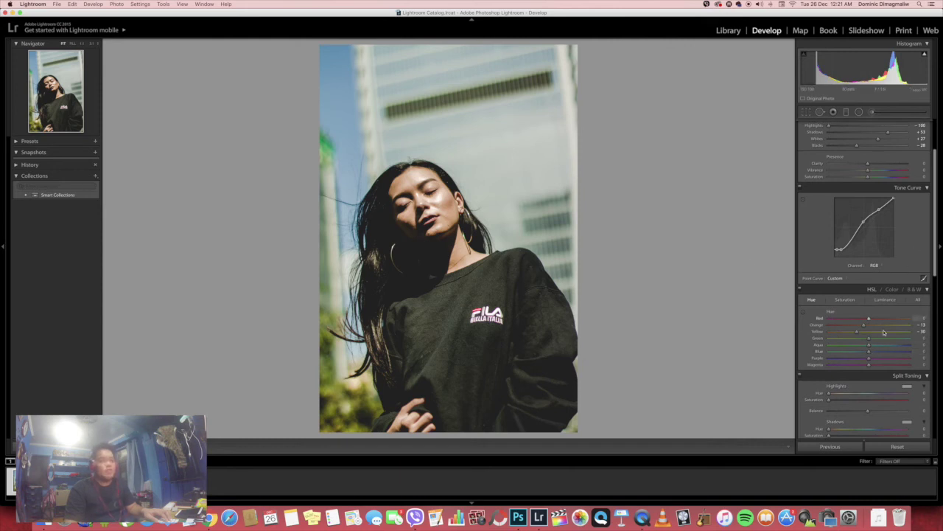
{"action": "left_click_drag", "start_coordinate": [871, 351], "coordinate": [851, 351]}
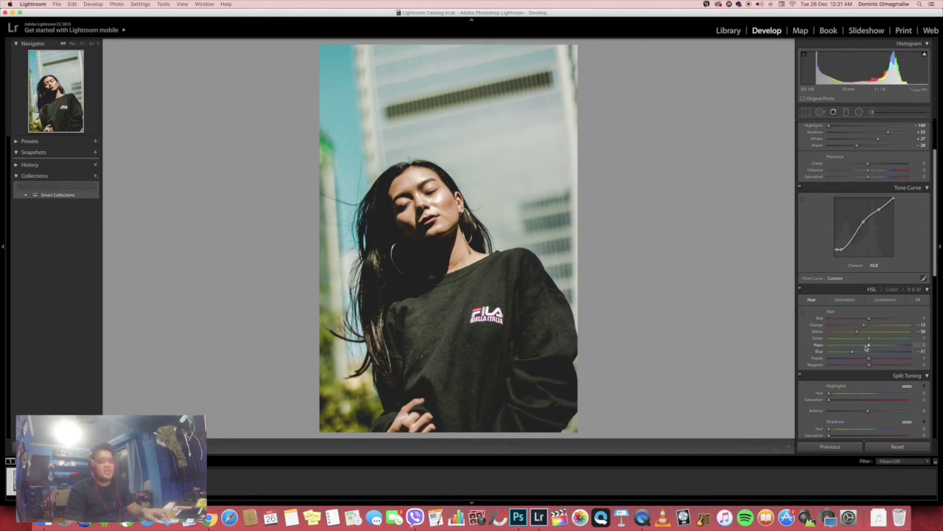
{"action": "left_click_drag", "start_coordinate": [849, 348], "coordinate": [875, 350]}
Raise Blue saturation to +9 and drop Green saturation to −100
{"action": "left_click", "coordinate": [857, 300]}
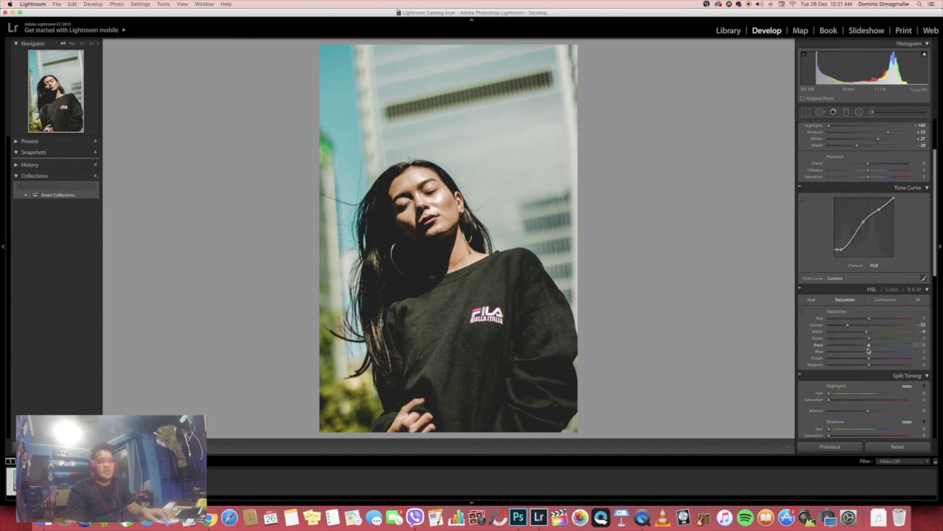
{"action": "left_click_drag", "start_coordinate": [868, 354], "coordinate": [872, 354]}
{"action": "left_click_drag", "start_coordinate": [867, 338], "coordinate": [823, 340]}
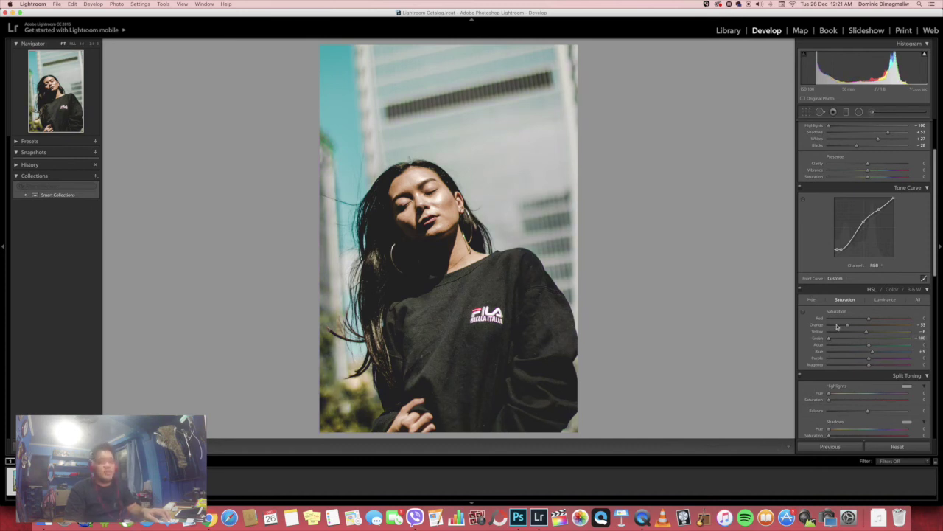
Shift the Green hue to −87
{"action": "left_click", "coordinate": [812, 299]}
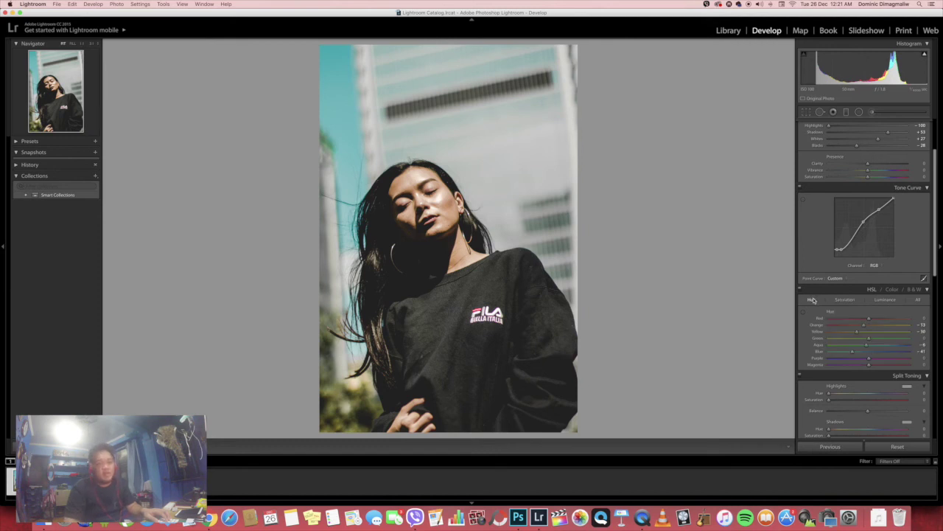
{"action": "mouse_move", "coordinate": [868, 338]}
{"action": "left_mouse_down"}
{"action": "mouse_move", "coordinate": [853, 339]}
{"action": "mouse_move", "coordinate": [905, 342]}
{"action": "left_mouse_up"}
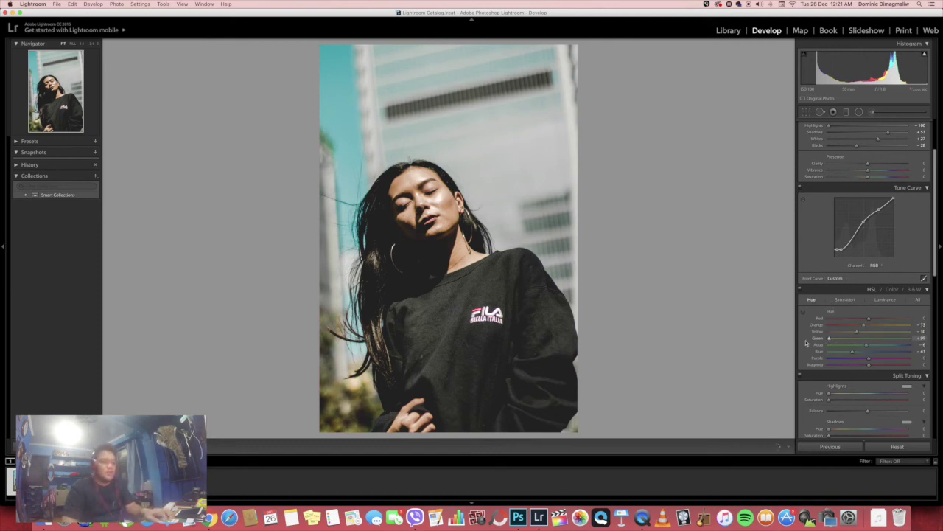
{"action": "mouse_move", "coordinate": [814, 343]}
{"action": "left_mouse_down"}
{"action": "mouse_move", "coordinate": [832, 341]}
{"action": "mouse_move", "coordinate": [828, 365]}
{"action": "left_mouse_up"}
Set HSL luminance to Blue +37, Red −2 and Orange −8, and adjust Yellow slightly
{"action": "left_click", "coordinate": [885, 299]}
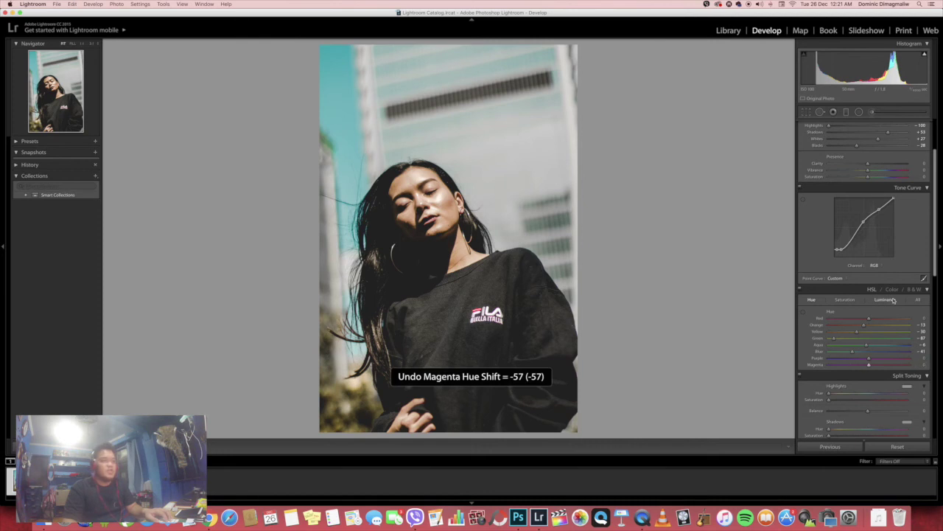
{"action": "mouse_move", "coordinate": [862, 354]}
{"action": "left_mouse_down"}
{"action": "mouse_move", "coordinate": [848, 355]}
{"action": "mouse_move", "coordinate": [882, 354]}
{"action": "left_mouse_up"}
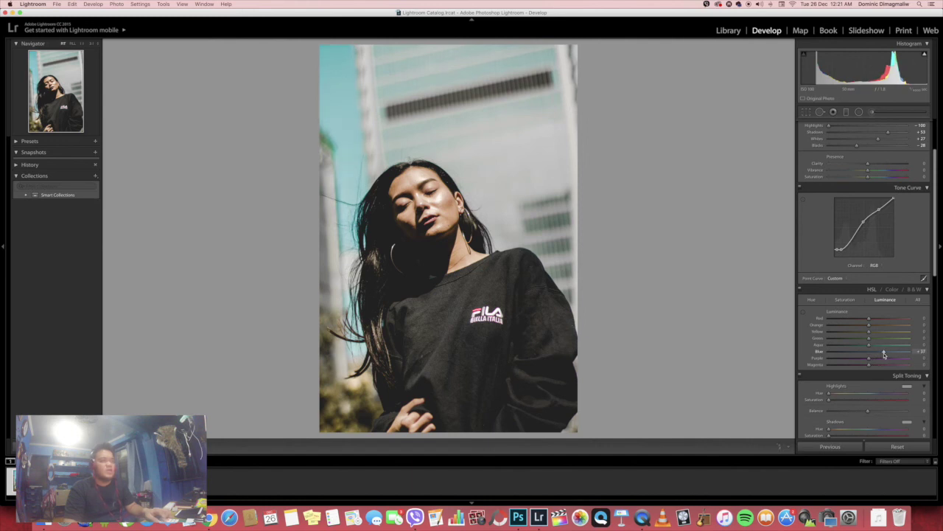
{"action": "left_click_drag", "start_coordinate": [867, 334], "coordinate": [878, 335]}
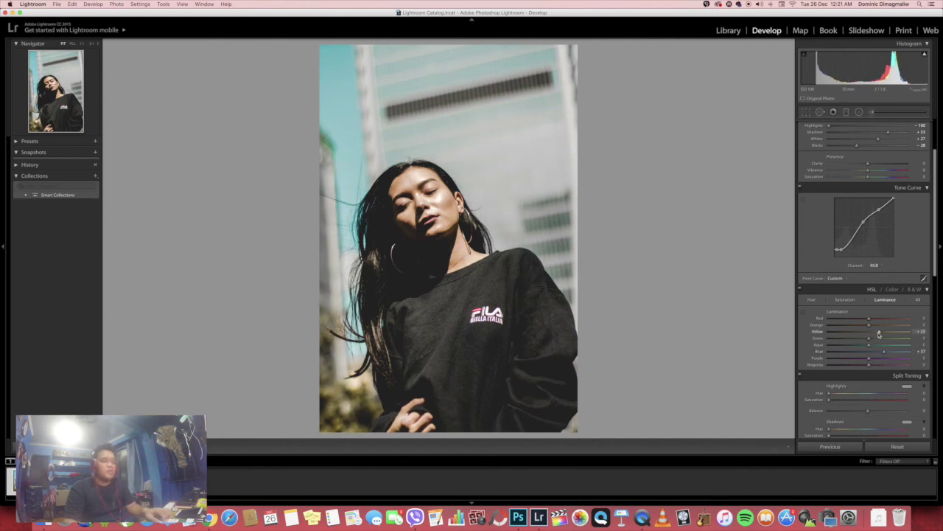
{"action": "left_click_drag", "start_coordinate": [872, 334], "coordinate": [860, 334]}
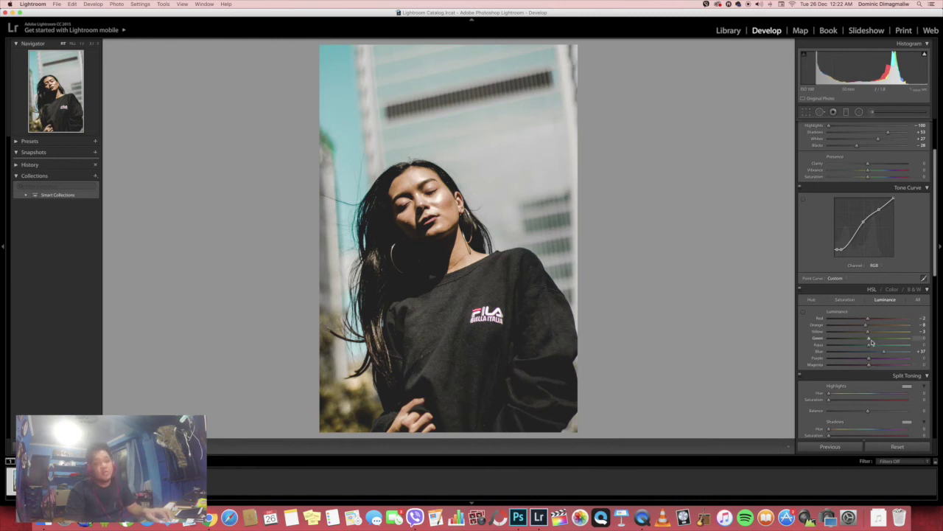
Set split-toning highlights to a warm hue 65 at saturation 7
{"action": "scroll", "coordinate": [815, 359], "scroll_direction": "down", "scroll_amount": 2}
{"action": "scroll", "coordinate": [840, 346], "scroll_direction": "down", "scroll_amount": 2}
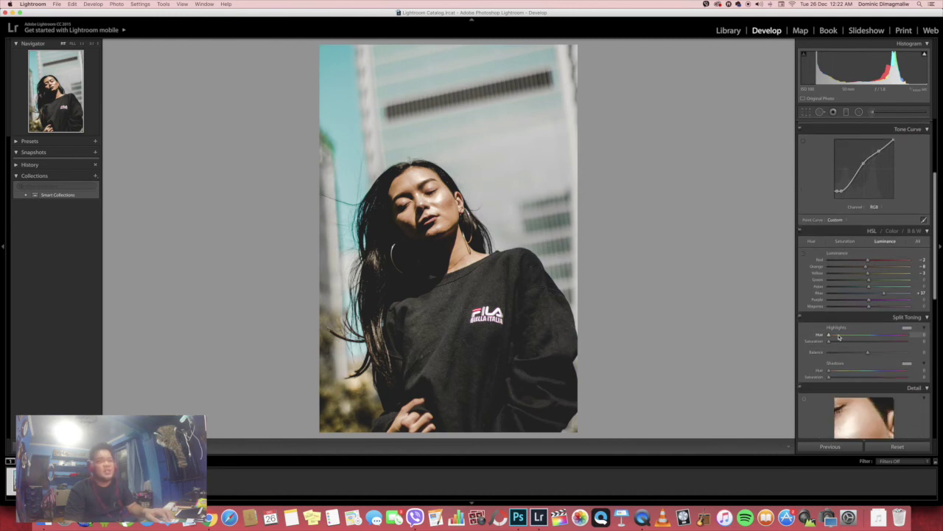
{"action": "left_click", "coordinate": [845, 336]}
{"action": "left_click_drag", "start_coordinate": [832, 343], "coordinate": [841, 344]}
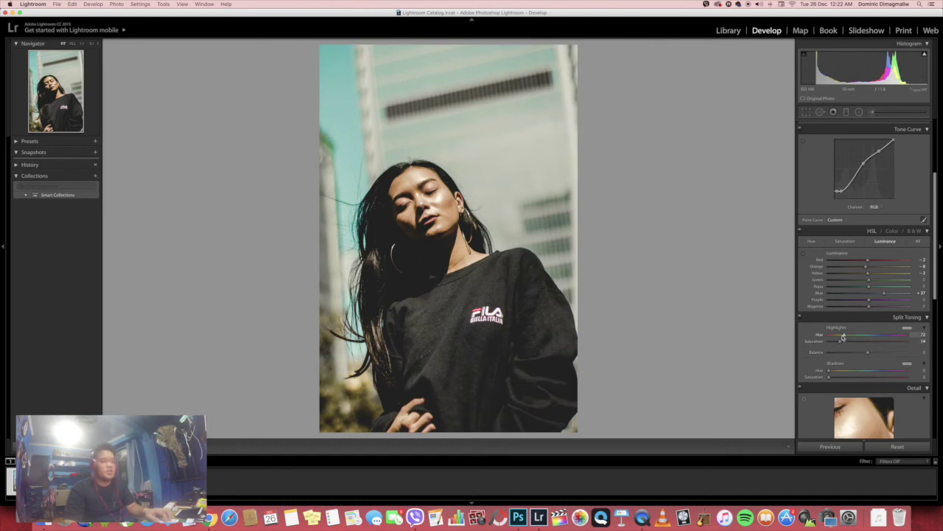
{"action": "mouse_move", "coordinate": [869, 337]}
{"action": "left_mouse_down"}
{"action": "mouse_move", "coordinate": [883, 337]}
{"action": "mouse_move", "coordinate": [873, 338]}
{"action": "left_mouse_up"}
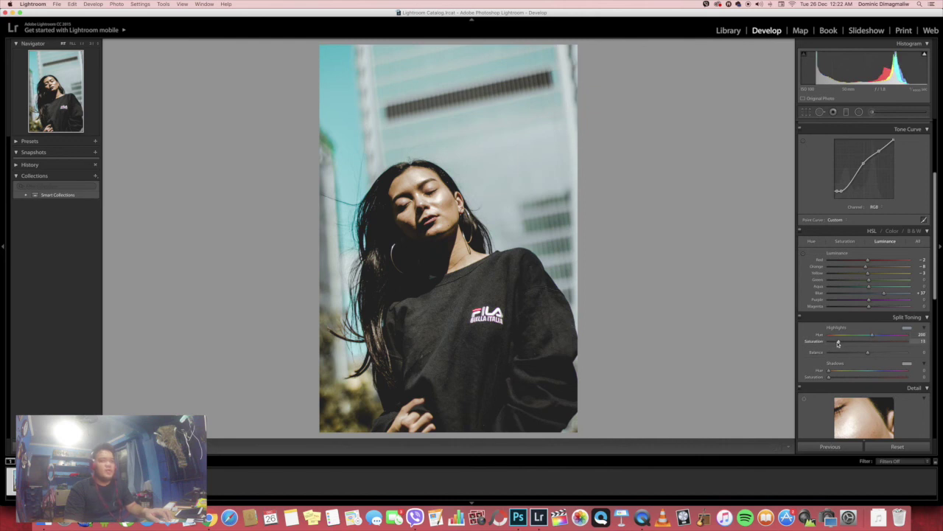
{"action": "left_click_drag", "start_coordinate": [838, 342], "coordinate": [834, 345]}
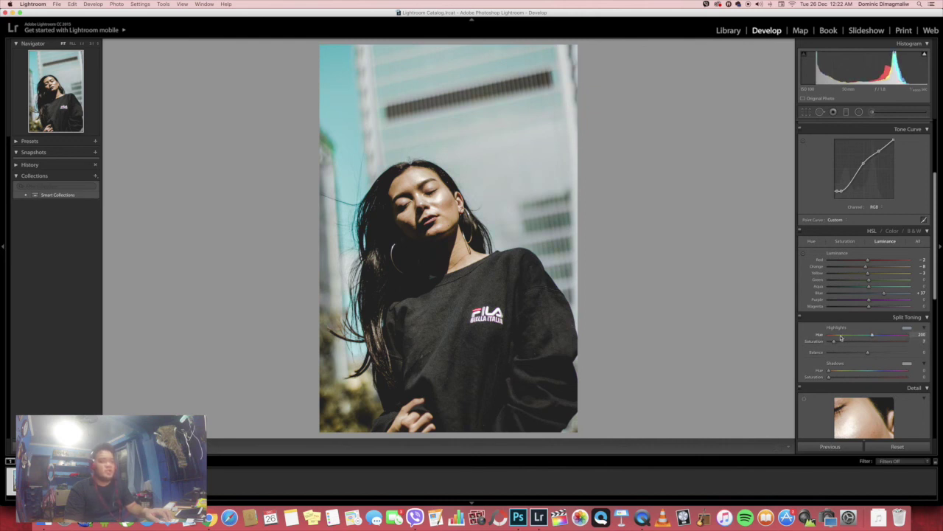
{"action": "left_click", "coordinate": [841, 337]}
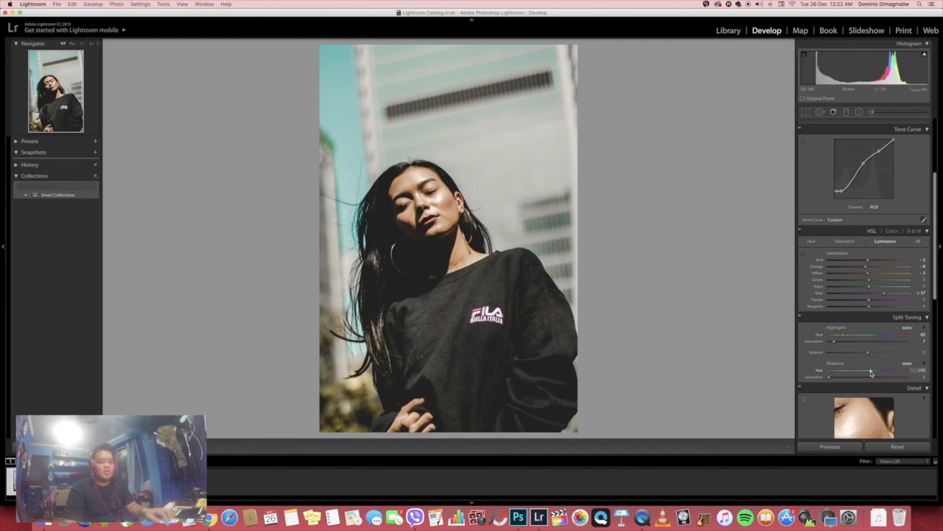
Tint the shadows teal at hue 195, saturation 7
{"action": "left_click_drag", "start_coordinate": [831, 379], "coordinate": [835, 378]}
{"action": "scroll", "coordinate": [832, 291], "scroll_direction": "up", "scroll_amount": 2}
{"action": "left_click", "coordinate": [812, 252]}
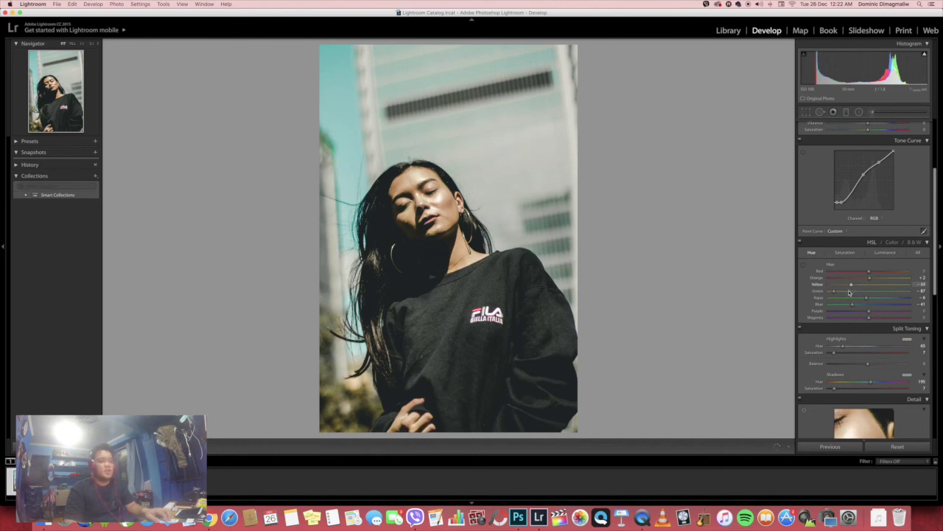
Set sharpening Masking to 100 so only edges are sharpened
{"action": "scroll", "coordinate": [853, 309], "scroll_direction": "down", "scroll_amount": 3}
{"action": "scroll", "coordinate": [858, 331], "scroll_direction": "down", "scroll_amount": 3}
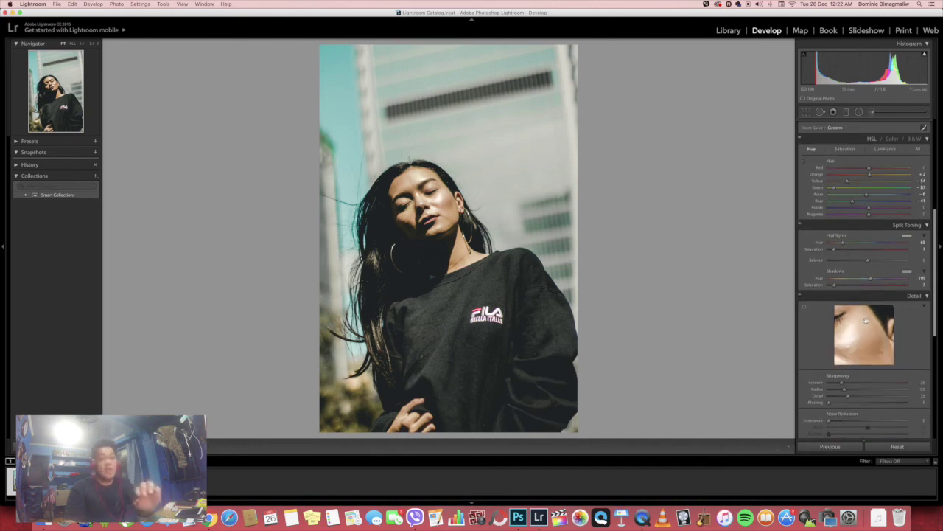
{"action": "mouse_move", "coordinate": [861, 343]}
{"action": "left_mouse_down"}
{"action": "mouse_move", "coordinate": [840, 346]}
{"action": "mouse_move", "coordinate": [871, 343]}
{"action": "left_mouse_up"}
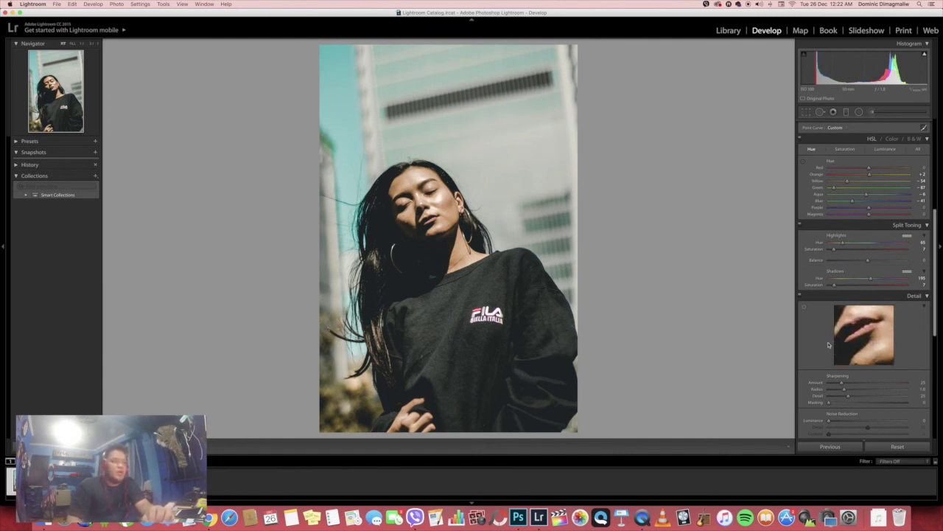
{"action": "scroll", "coordinate": [829, 346], "scroll_direction": "down", "scroll_amount": 3}
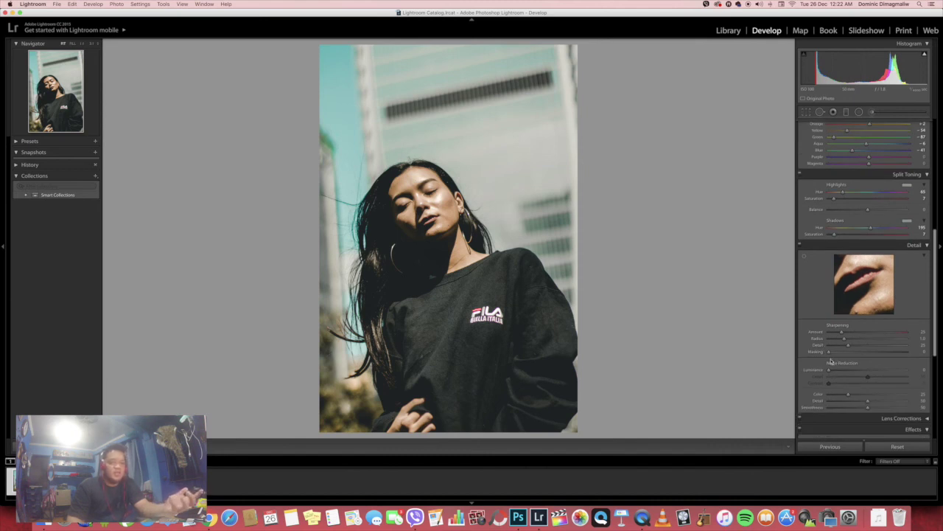
{"action": "left_click_drag", "start_coordinate": [829, 351], "coordinate": [908, 352]}
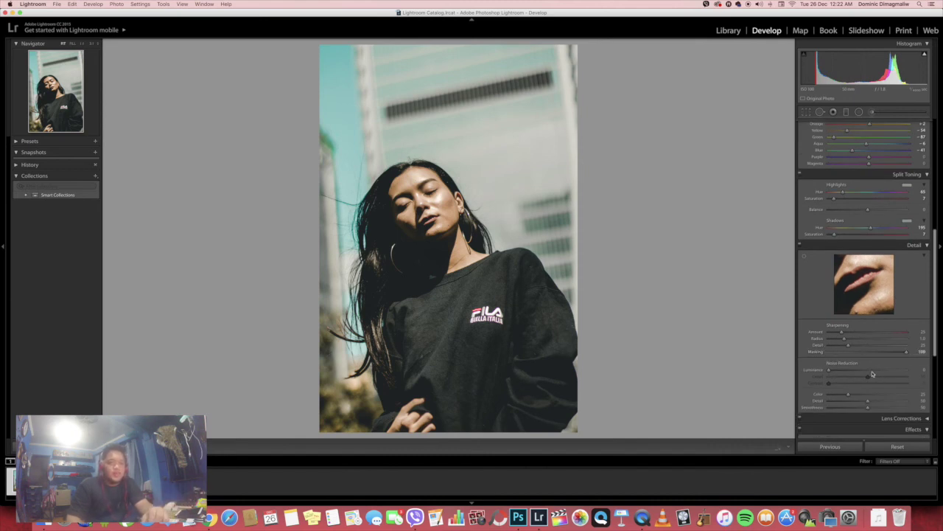
Add luminance noise reduction of 10
{"action": "scroll", "coordinate": [833, 347], "scroll_direction": "down", "scroll_amount": 3}
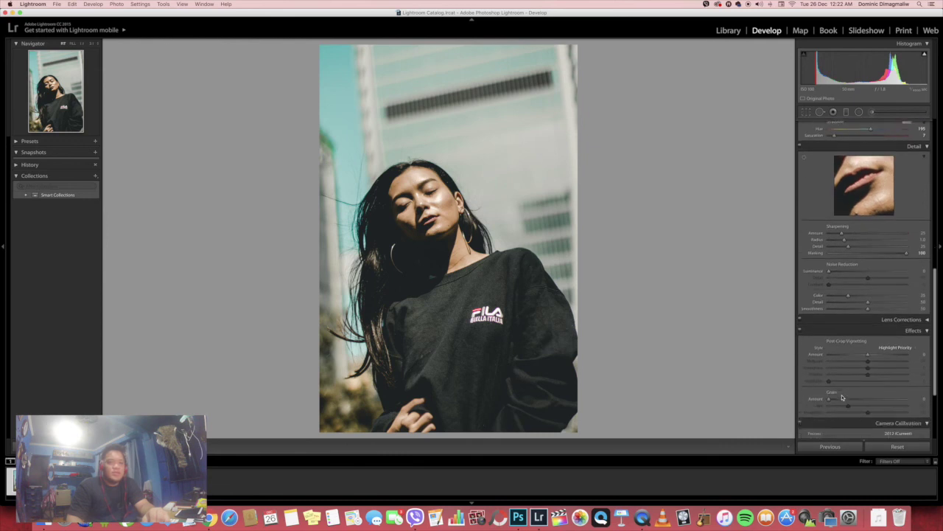
{"action": "scroll", "coordinate": [832, 295], "scroll_direction": "down", "scroll_amount": 3}
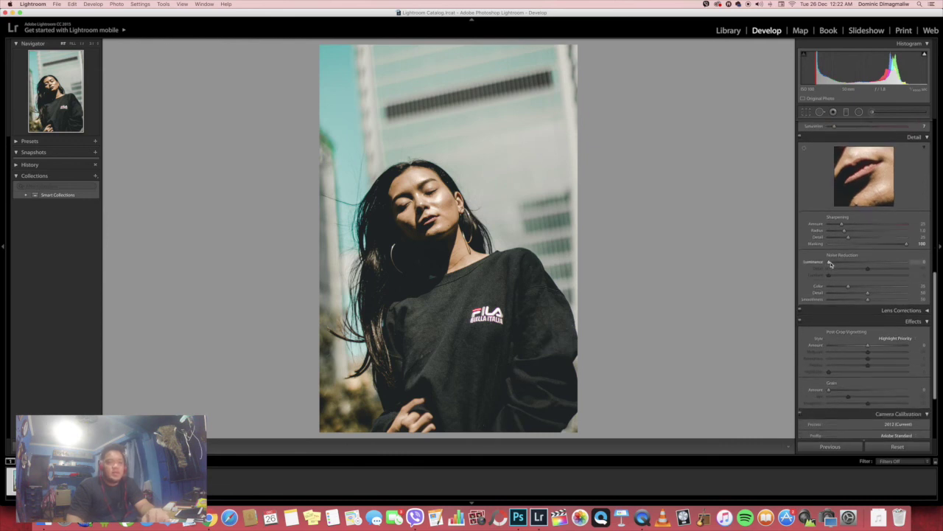
{"action": "scroll", "coordinate": [830, 263], "scroll_direction": "down", "scroll_amount": 1}
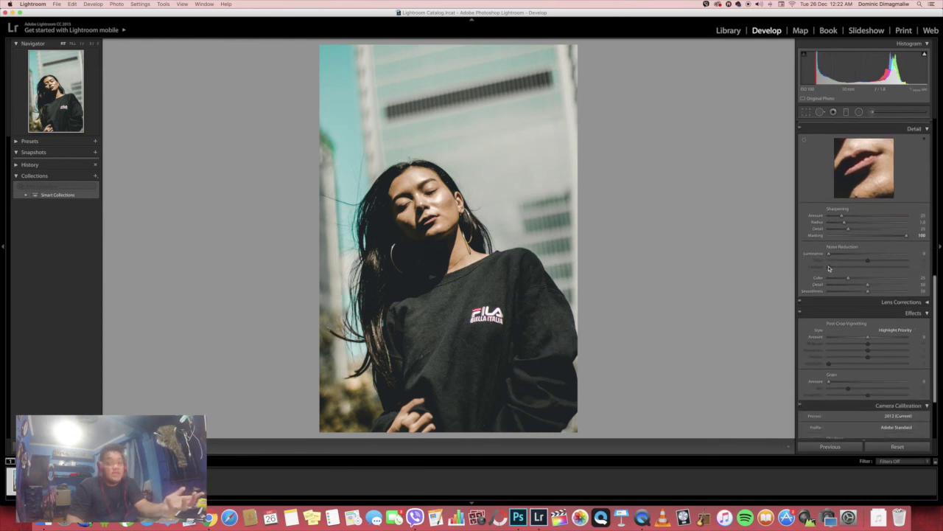
{"action": "left_click_drag", "start_coordinate": [829, 254], "coordinate": [837, 255]}
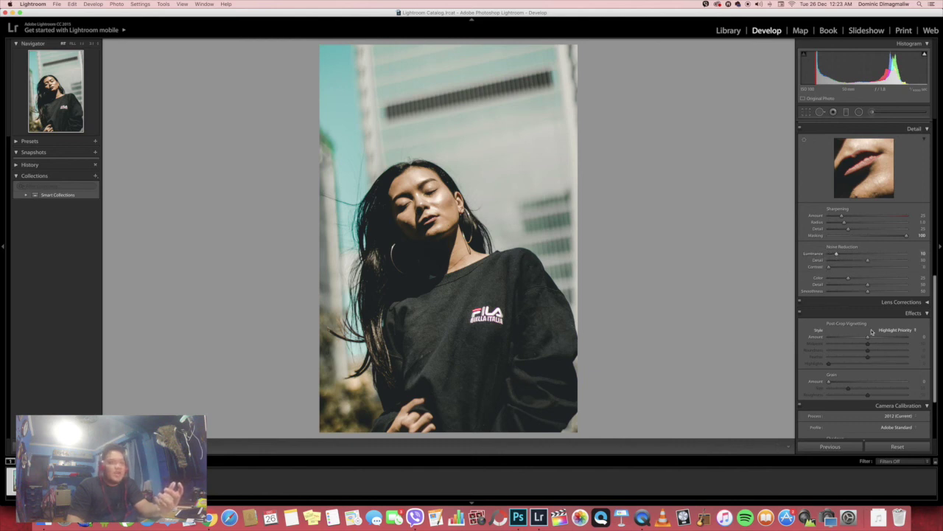
{"action": "scroll", "coordinate": [872, 332], "scroll_direction": "up", "scroll_amount": 2}
{"action": "scroll", "coordinate": [847, 347], "scroll_direction": "down", "scroll_amount": 3}
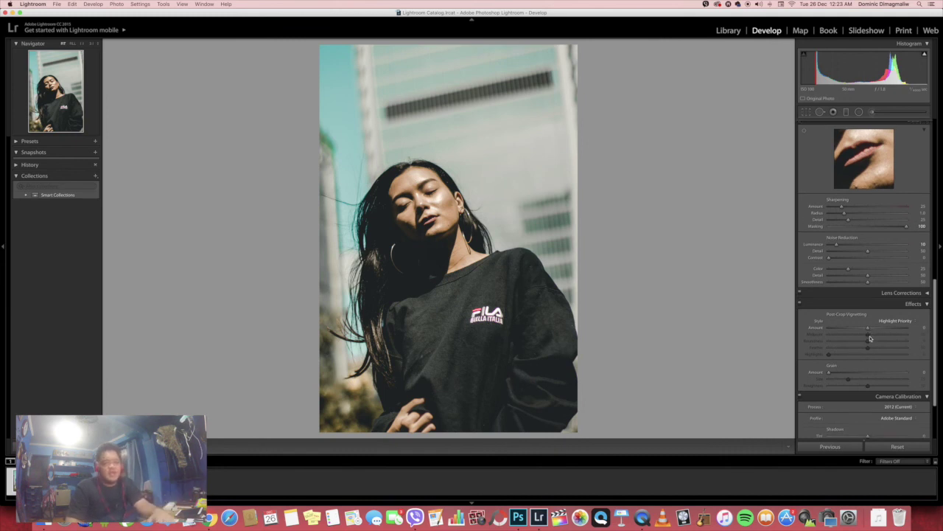
{"action": "scroll", "coordinate": [855, 328], "scroll_direction": "down", "scroll_amount": 2}
Set Blue Primary hue −48, Green −55 and Red −44, undoing a Red saturation boost
{"action": "scroll", "coordinate": [836, 336], "scroll_direction": "down", "scroll_amount": 2}
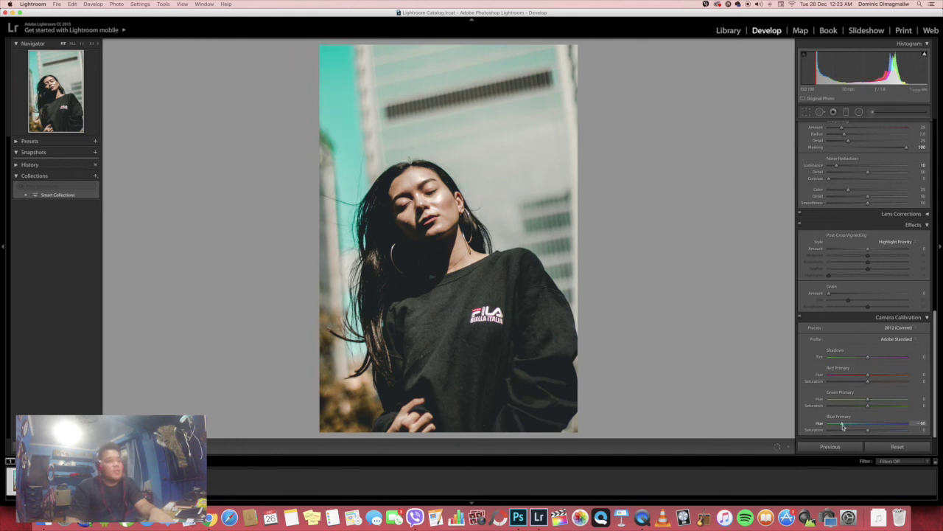
{"action": "left_click_drag", "start_coordinate": [847, 426], "coordinate": [850, 426]}
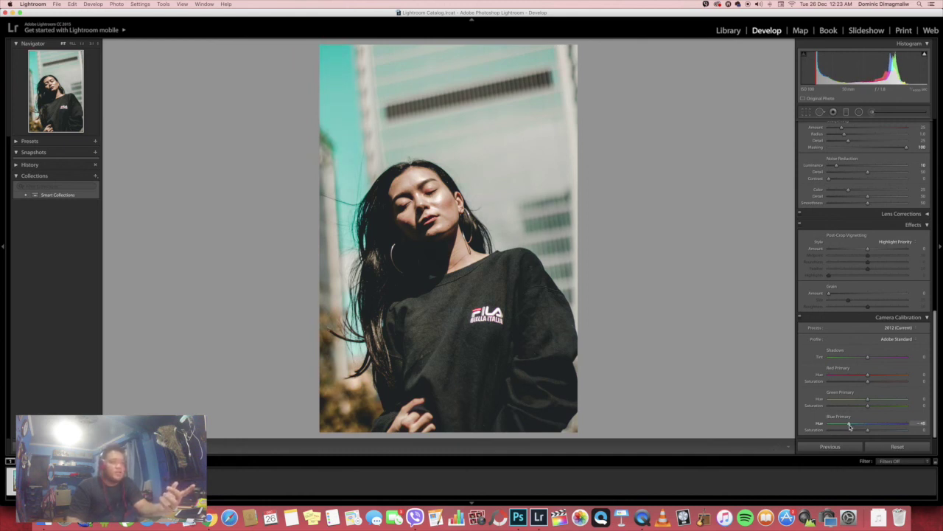
{"action": "left_click_drag", "start_coordinate": [867, 400], "coordinate": [847, 402]}
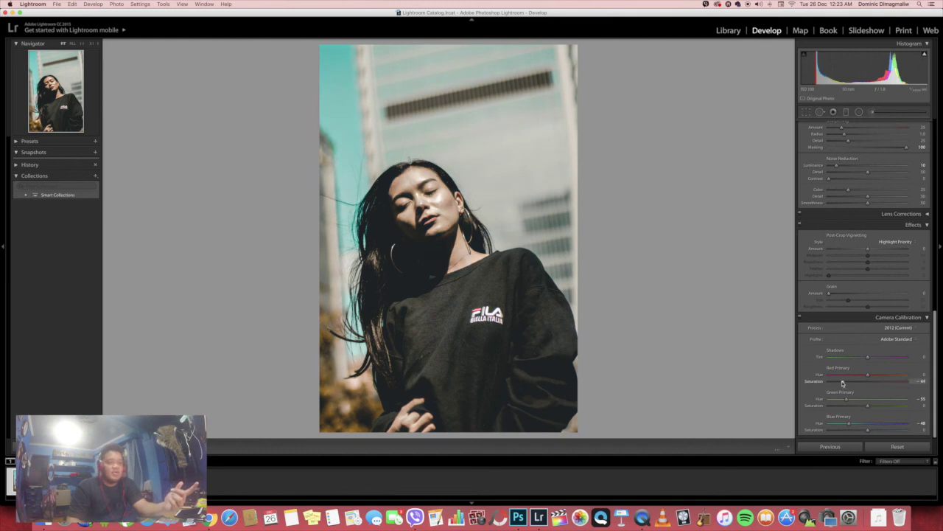
{"action": "left_click_drag", "start_coordinate": [843, 382], "coordinate": [876, 383]}
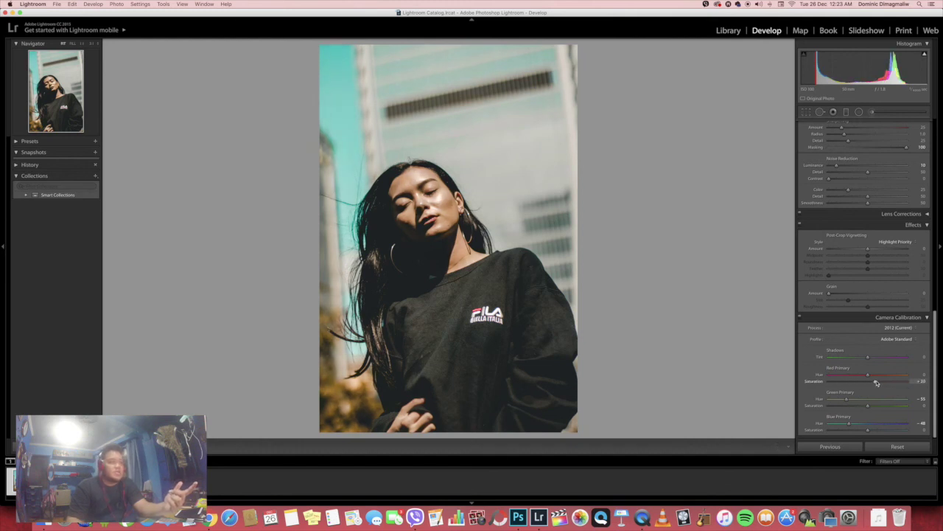
{"action": "key", "text": "super+z"}
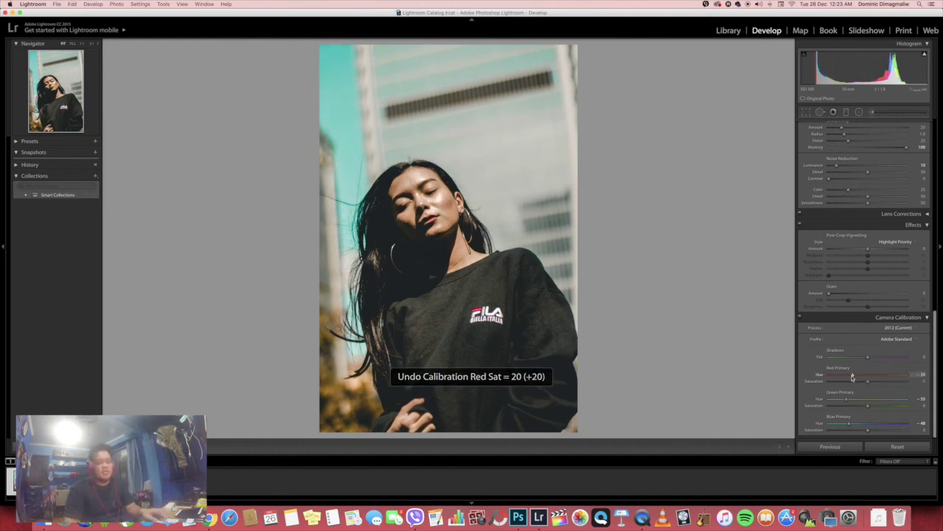
{"action": "mouse_move", "coordinate": [852, 376]}
{"action": "left_mouse_down"}
{"action": "mouse_move", "coordinate": [843, 376]}
{"action": "mouse_move", "coordinate": [855, 376]}
{"action": "left_mouse_up"}
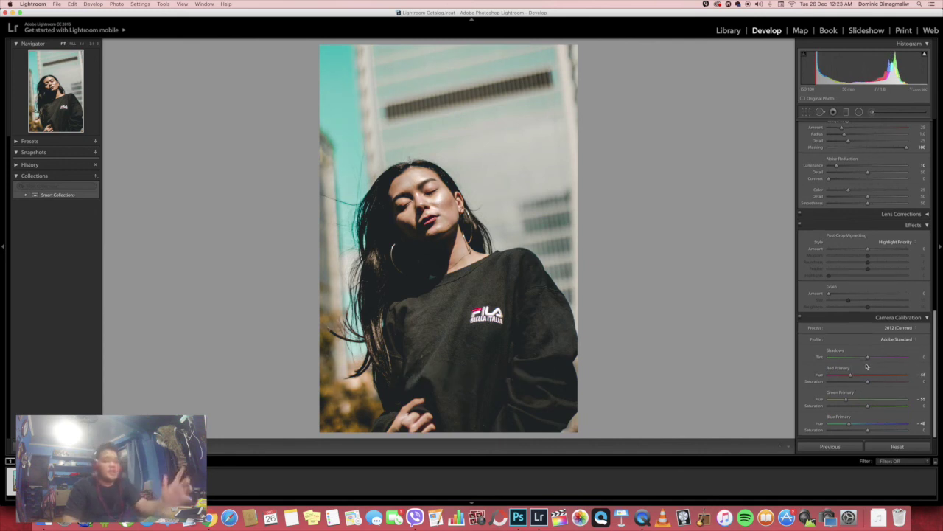
Shift the HSL Blue hue from -41 to +14 for a truer sky
{"action": "scroll", "coordinate": [874, 361], "scroll_direction": "up", "scroll_amount": 3}
{"action": "scroll", "coordinate": [872, 365], "scroll_direction": "up", "scroll_amount": 5}
{"action": "scroll", "coordinate": [868, 372], "scroll_direction": "up", "scroll_amount": 5}
{"action": "scroll", "coordinate": [868, 373], "scroll_direction": "up", "scroll_amount": 2}
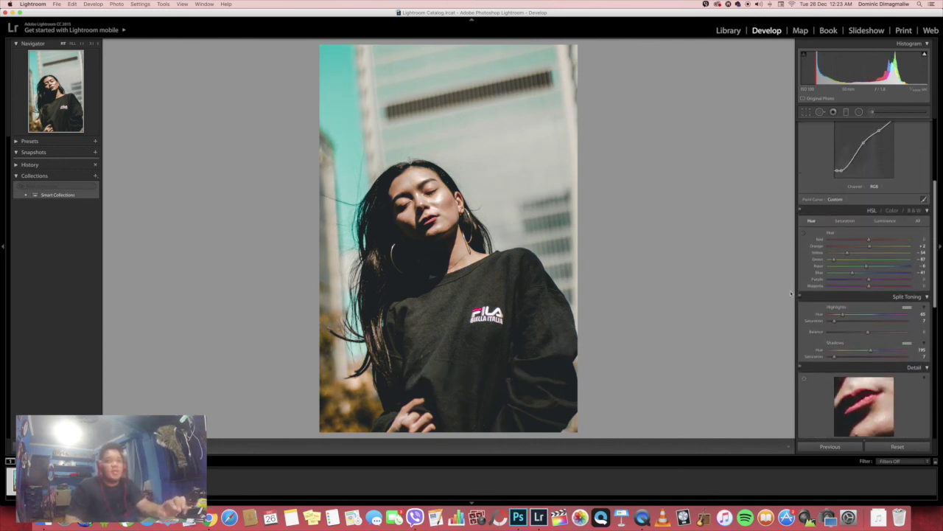
{"action": "scroll", "coordinate": [862, 280], "scroll_direction": "up", "scroll_amount": 1}
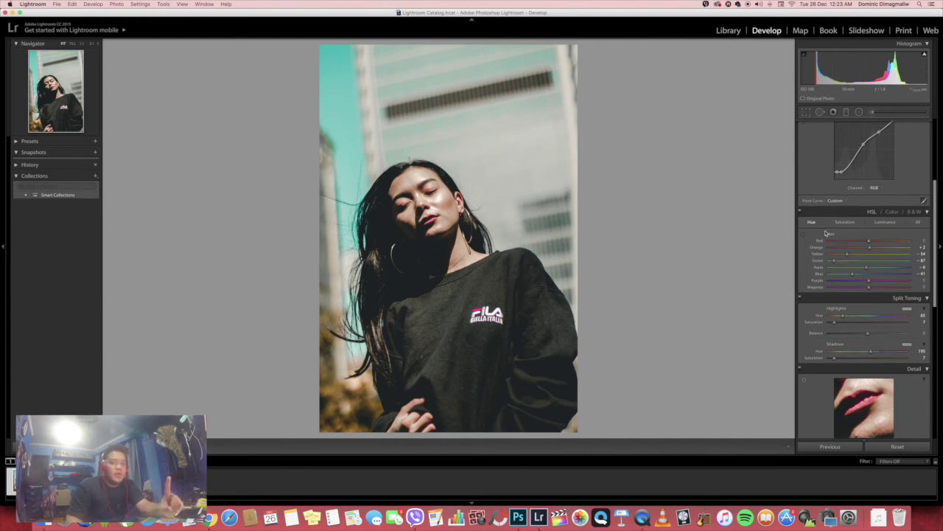
{"action": "left_click_drag", "start_coordinate": [870, 275], "coordinate": [878, 275]}
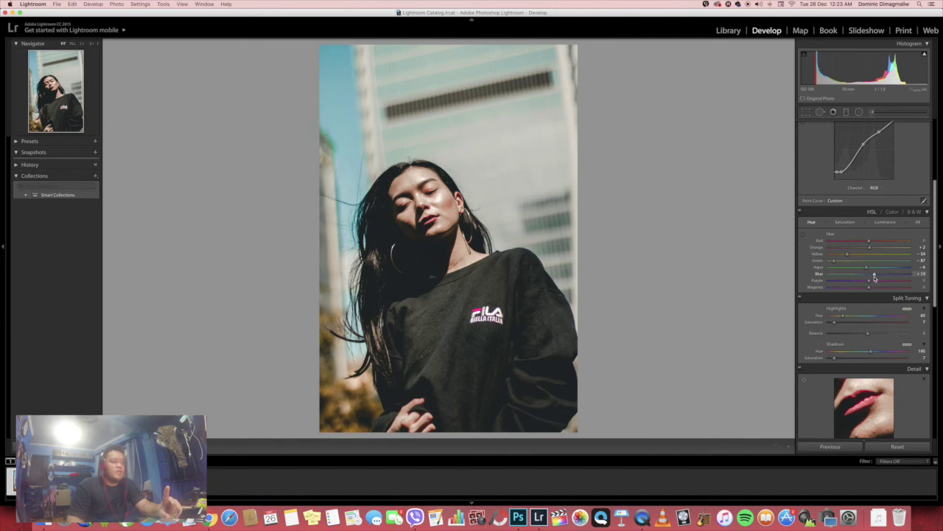
{"action": "scroll", "coordinate": [866, 346], "scroll_direction": "down", "scroll_amount": 5}
{"action": "scroll", "coordinate": [858, 390], "scroll_direction": "down", "scroll_amount": 5}
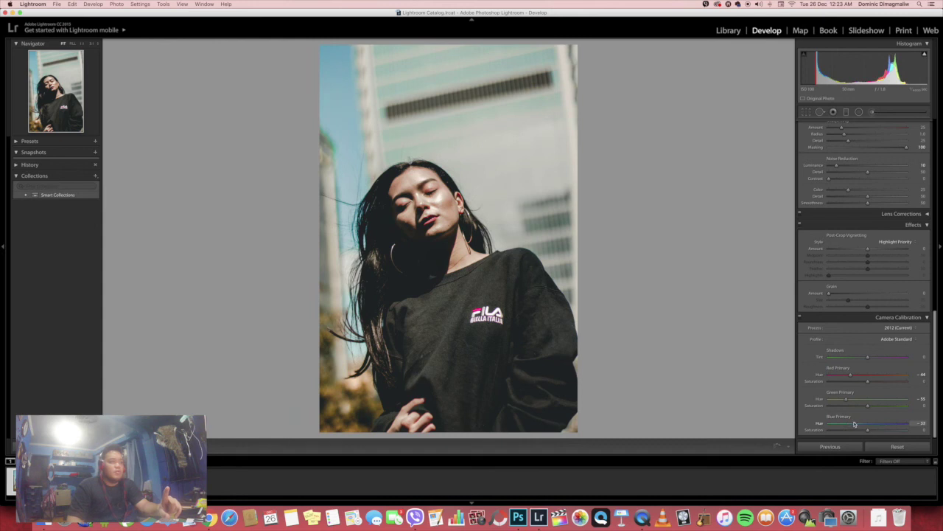
{"action": "scroll", "coordinate": [851, 369], "scroll_direction": "up", "scroll_amount": 5}
{"action": "scroll", "coordinate": [847, 309], "scroll_direction": "up", "scroll_amount": 5}
Keep Highlights at -100; set Shadows +34, Clarity +10, Vibrance +6, Saturation -5
{"action": "scroll", "coordinate": [840, 251], "scroll_direction": "up", "scroll_amount": 5}
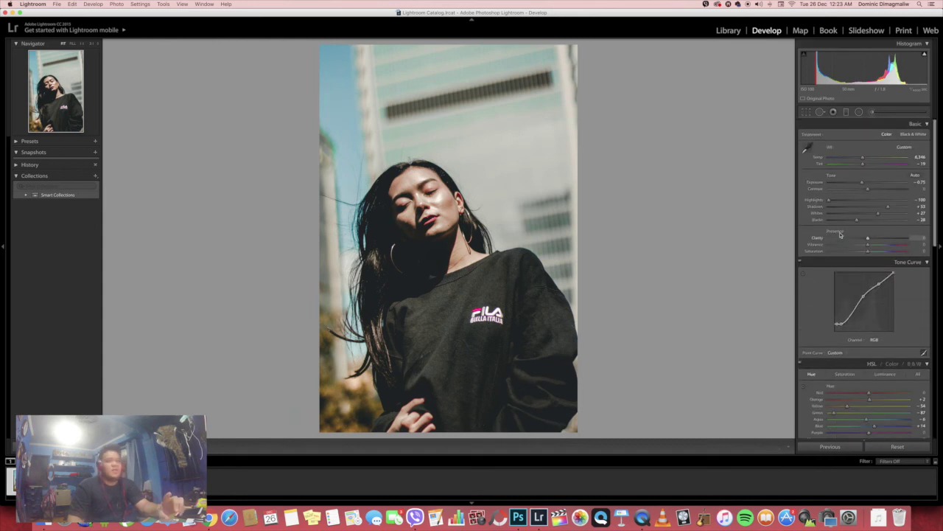
{"action": "mouse_move", "coordinate": [834, 200]}
{"action": "left_mouse_down"}
{"action": "mouse_move", "coordinate": [850, 202]}
{"action": "mouse_move", "coordinate": [826, 202]}
{"action": "left_mouse_up"}
{"action": "mouse_move", "coordinate": [891, 208]}
{"action": "left_mouse_down"}
{"action": "mouse_move", "coordinate": [878, 210]}
{"action": "mouse_move", "coordinate": [872, 240]}
{"action": "left_mouse_up"}
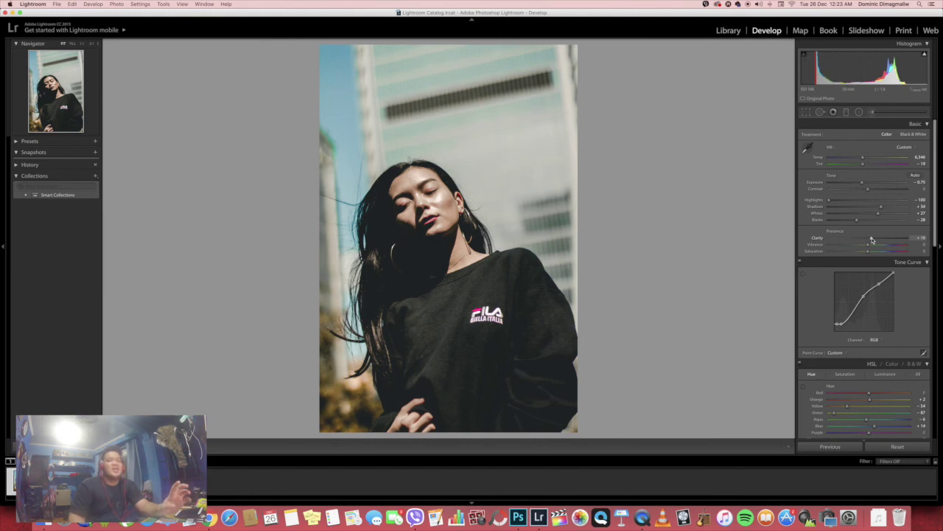
{"action": "left_click_drag", "start_coordinate": [868, 248], "coordinate": [870, 246]}
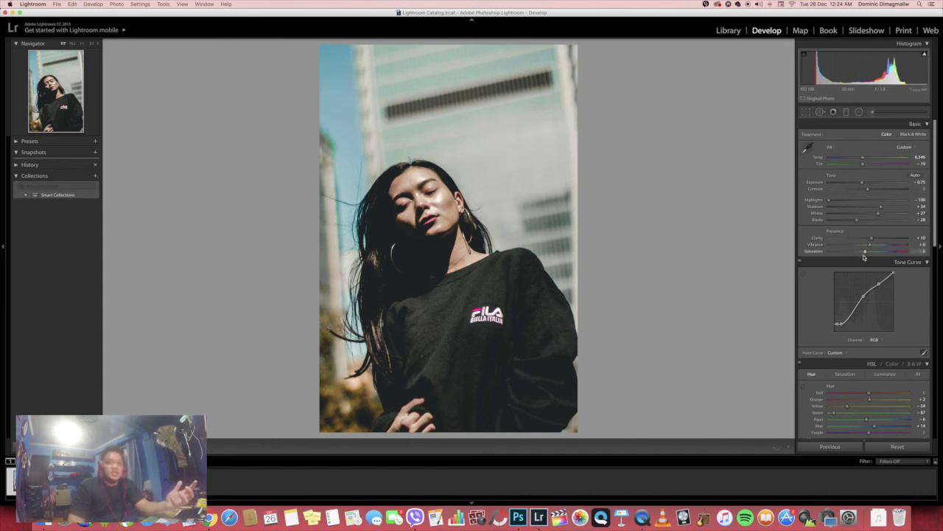
{"action": "left_click_drag", "start_coordinate": [864, 256], "coordinate": [865, 255]}
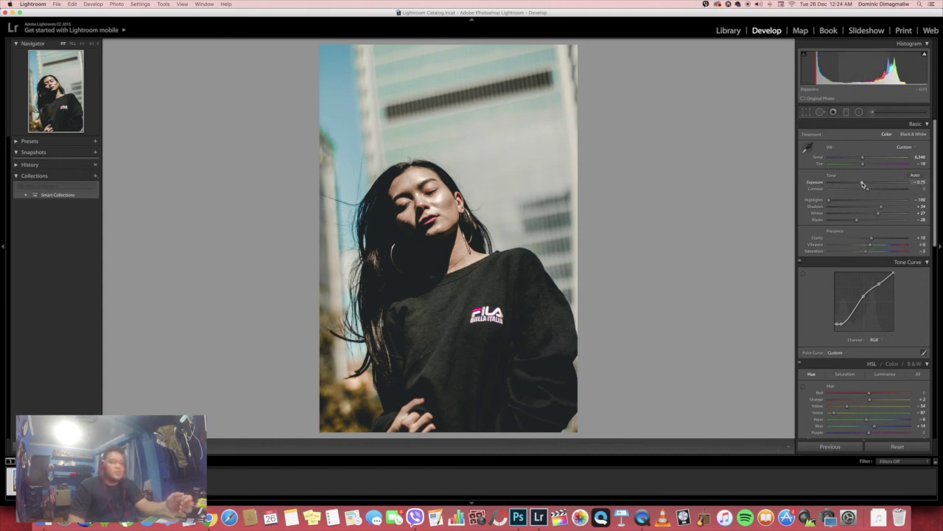
{"action": "scroll", "coordinate": [861, 193], "scroll_direction": "down", "scroll_amount": 2}
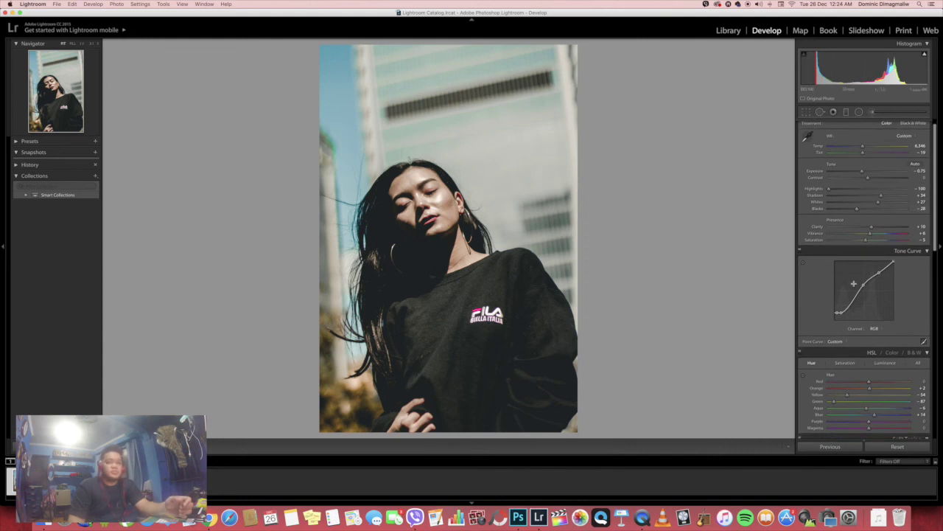
Switch the Tone Curve to the Red channel and raise its black point to warm shadows
{"action": "left_click", "coordinate": [874, 328]}
{"action": "left_click", "coordinate": [874, 332]}
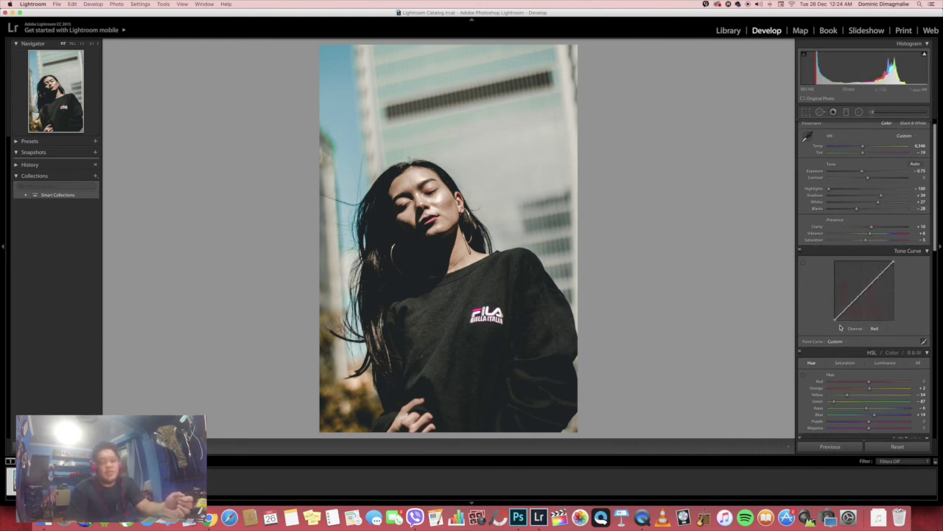
{"action": "left_click_drag", "start_coordinate": [837, 319], "coordinate": [835, 319]}
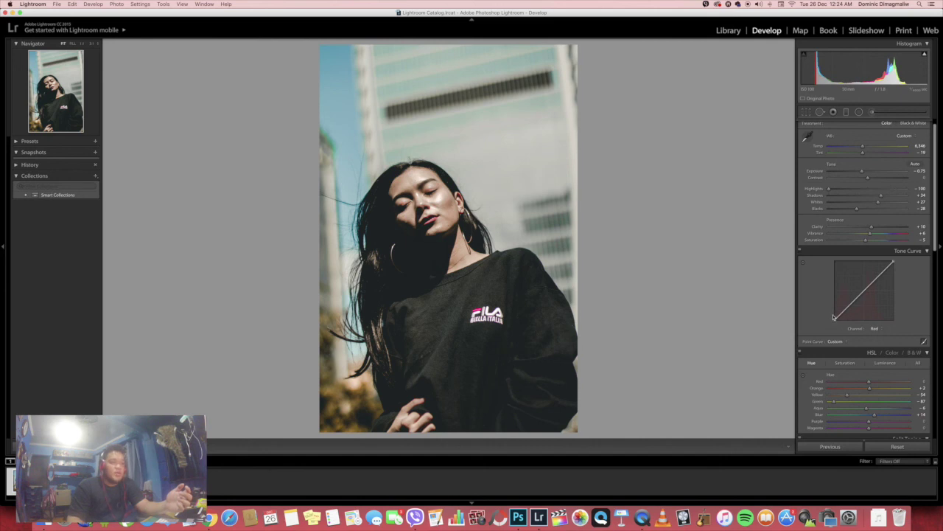
{"action": "left_click_drag", "start_coordinate": [835, 319], "coordinate": [835, 313]}
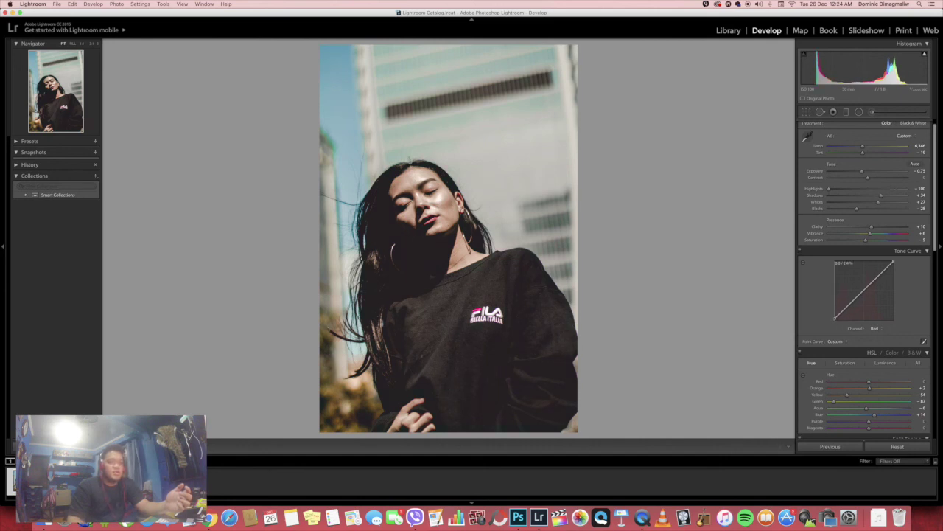